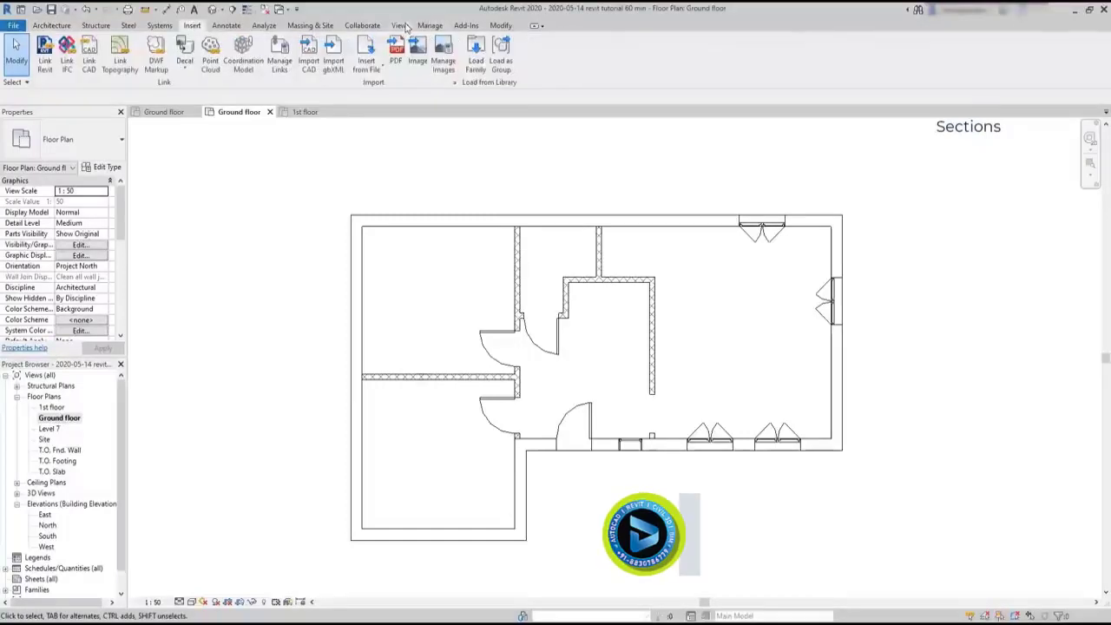
Draw a horizontal building section across the ground floor plan, from outside one end wall to outside the opposite one
left_click(401, 26)
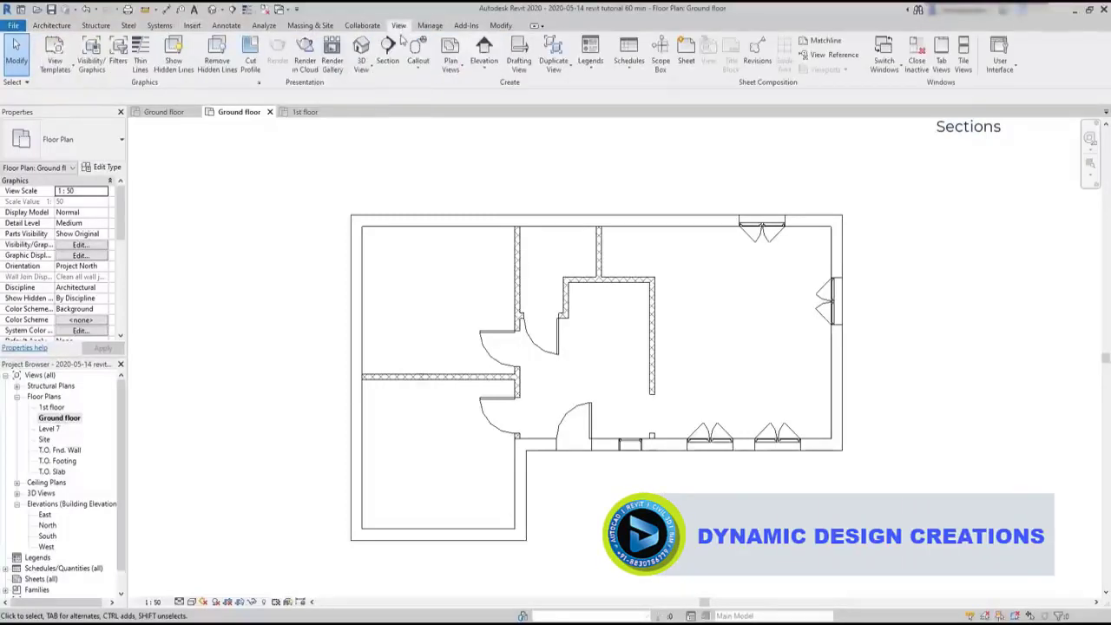
left_click(388, 59)
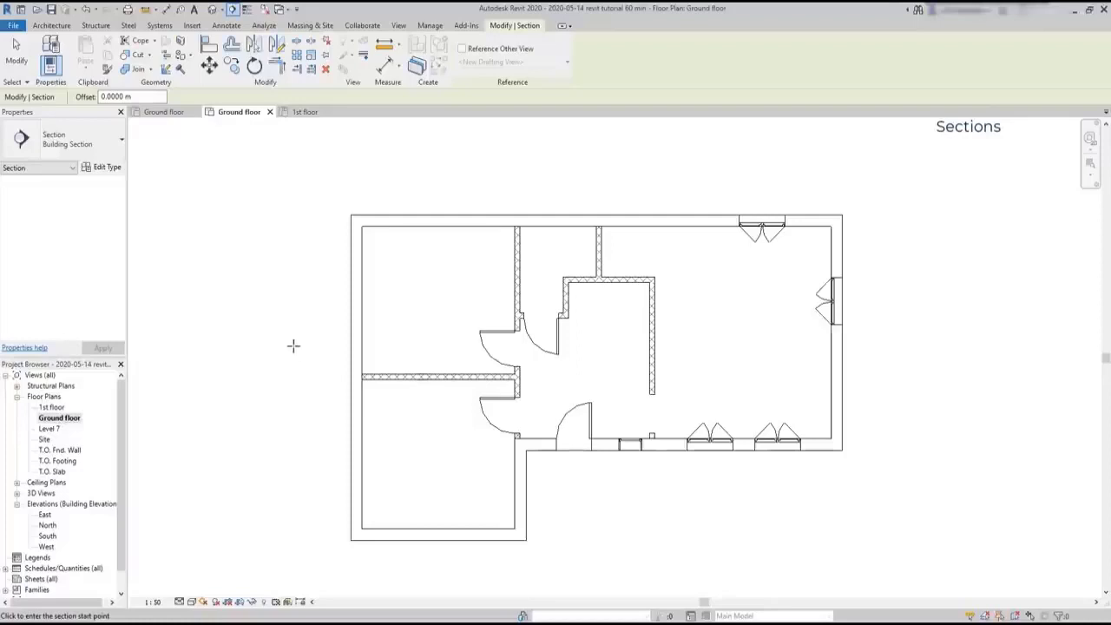
left_click(280, 347)
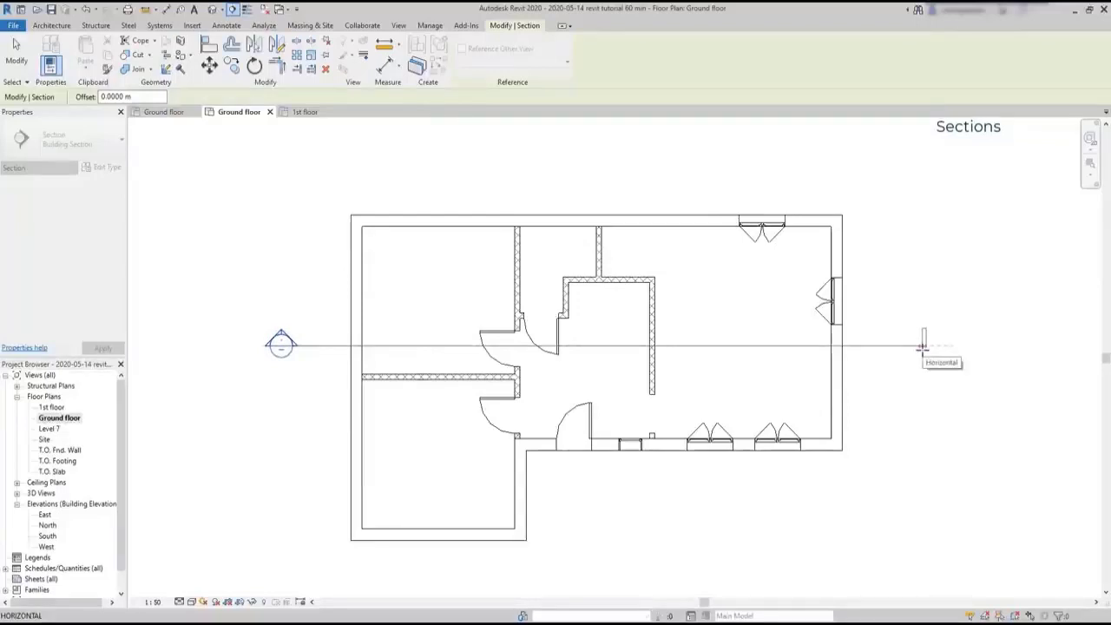
left_click(922, 345)
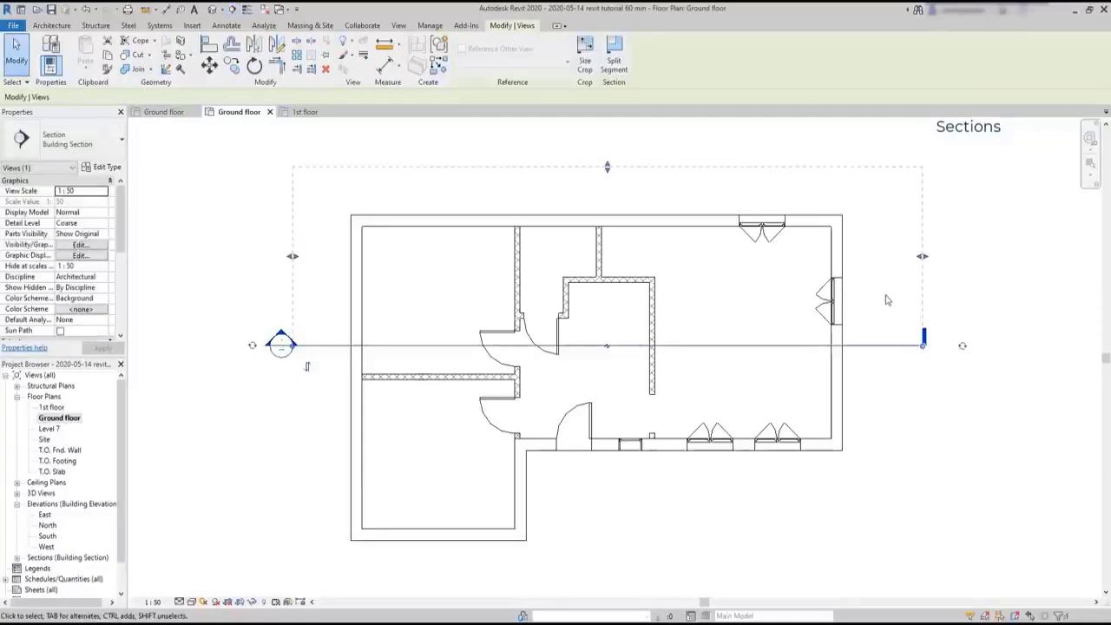
Bring the section's depth boundary closer to the upper exterior wall, and flip the viewing direction down and back up
mouse_move(607, 169)
left_mouse_down()
mouse_move(614, 257)
mouse_move(661, 458)
mouse_move(649, 348)
mouse_move(605, 174)
mouse_move(607, 184)
left_mouse_up()
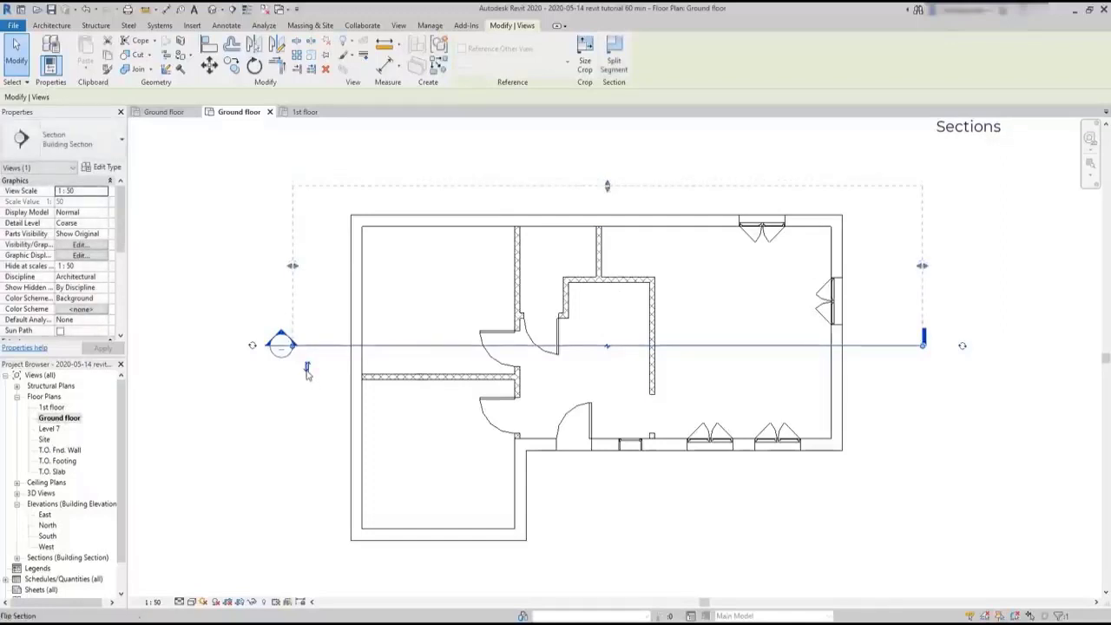
left_click(306, 369)
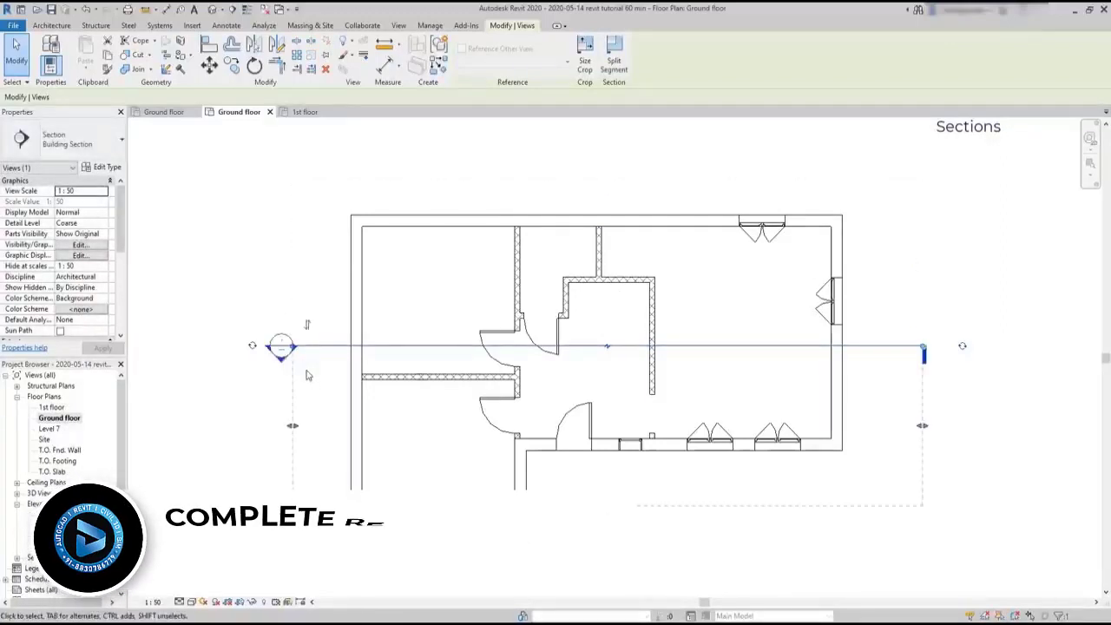
left_click(306, 326)
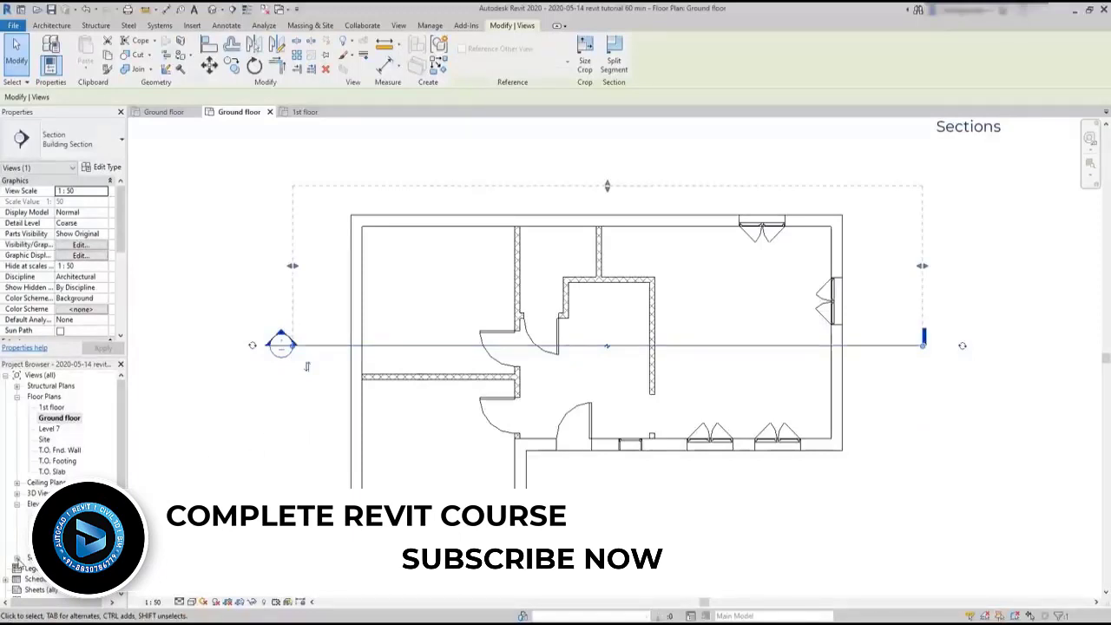
Inspect the new section view, then reduce the section's depth to just beyond the cut line and reopen the view
key("Escape")
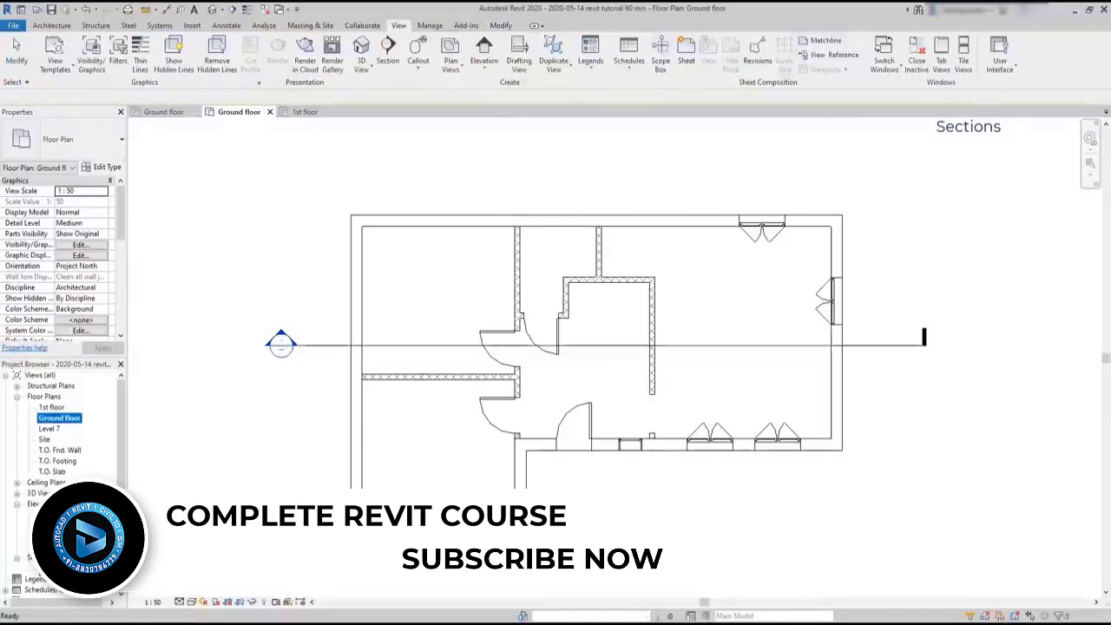
double_click(39, 569)
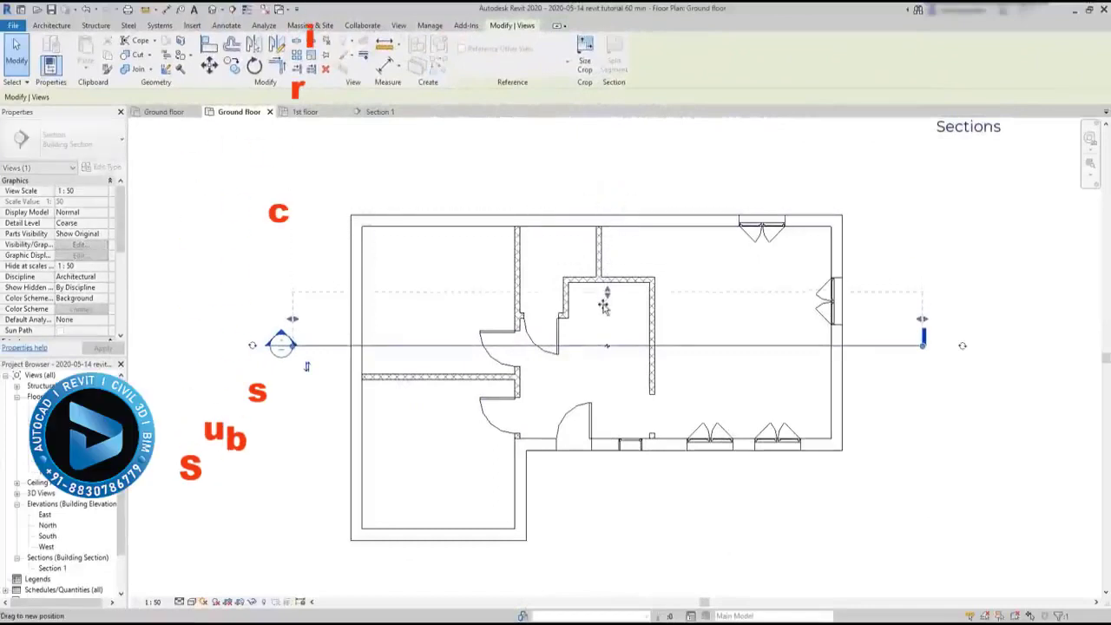
left_click_drag(608, 188, 603, 326)
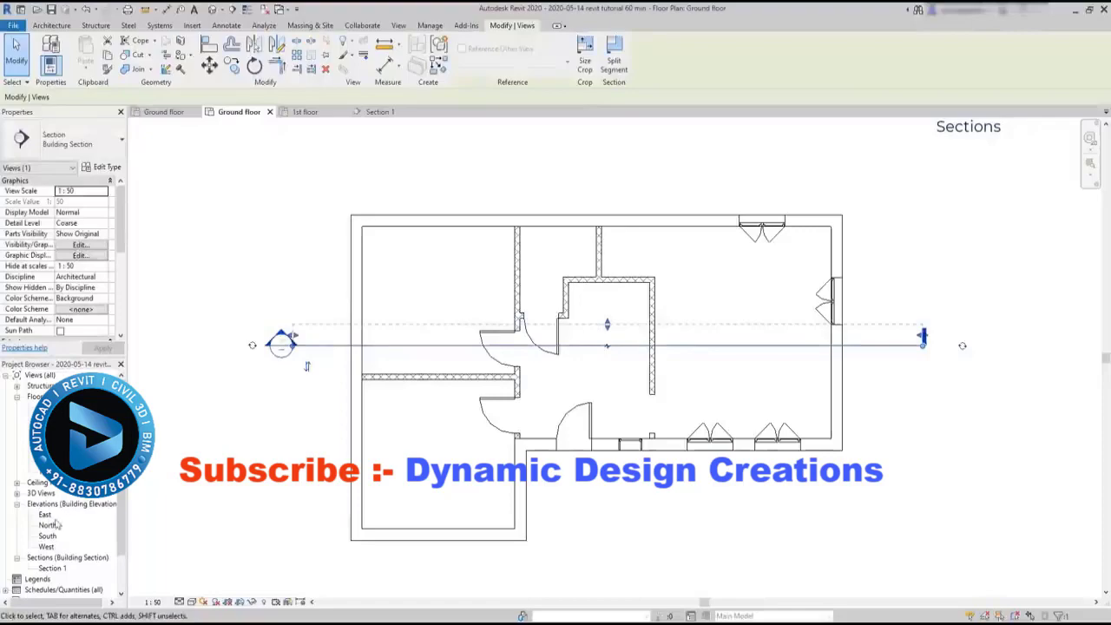
double_click(51, 569)
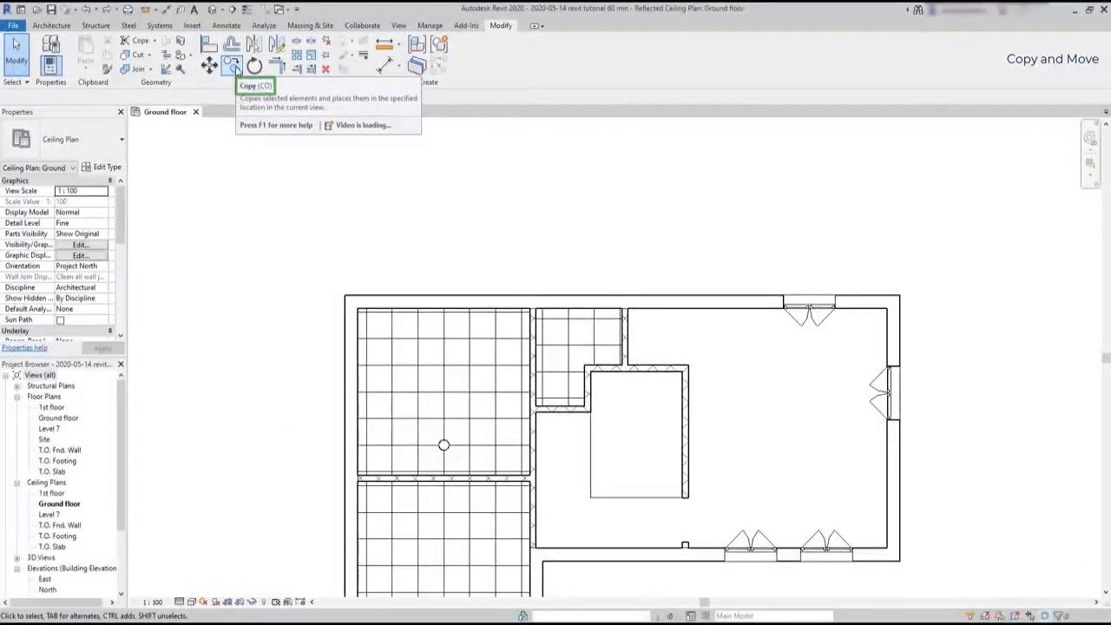
Copy the round ceiling light horizontally two grid cells to the right, using its centre as base point
left_click(232, 67)
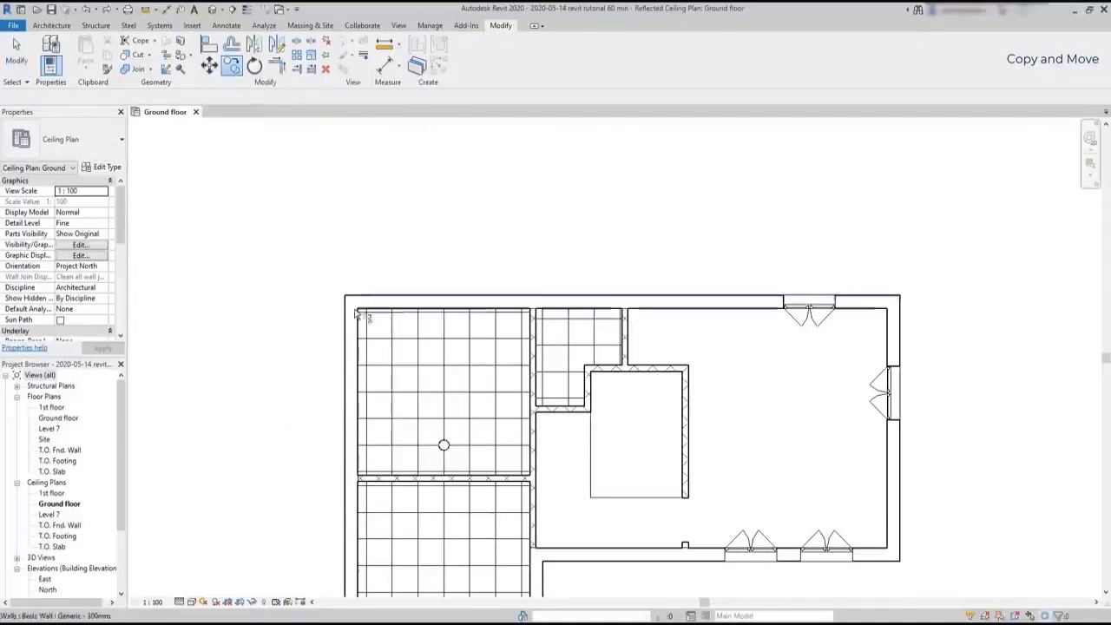
scroll(443, 458, "up", 4)
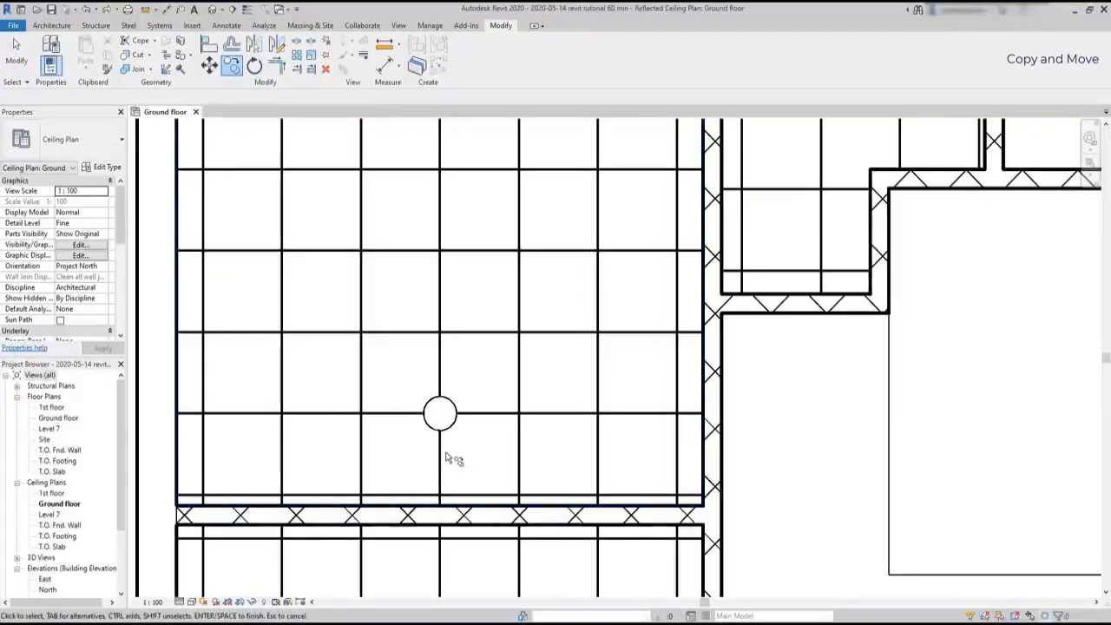
left_click(456, 427)
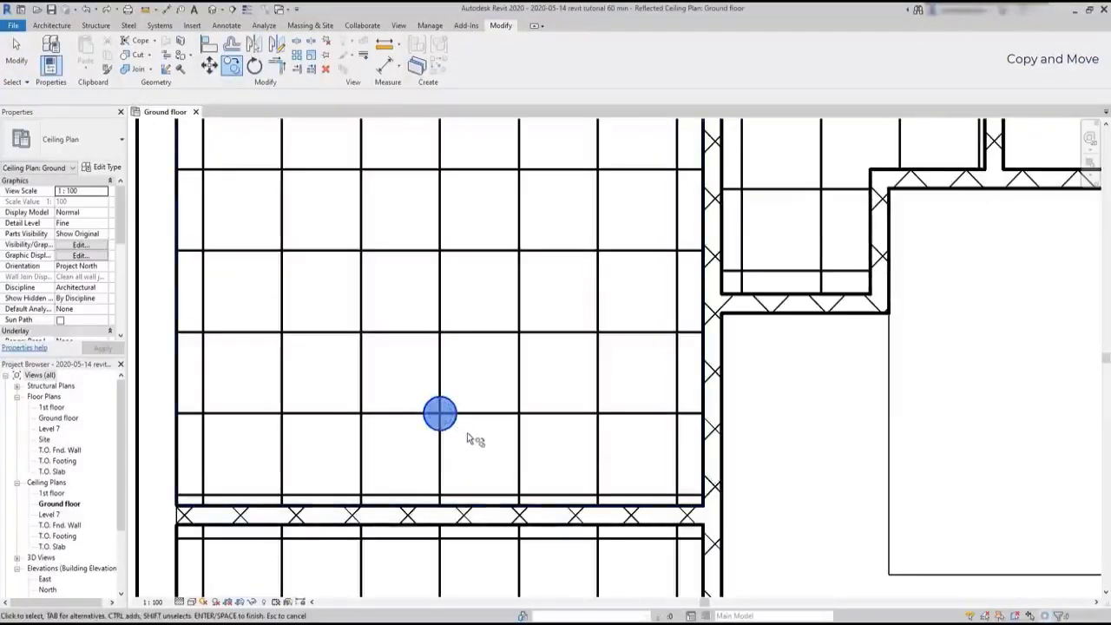
left_click(469, 437)
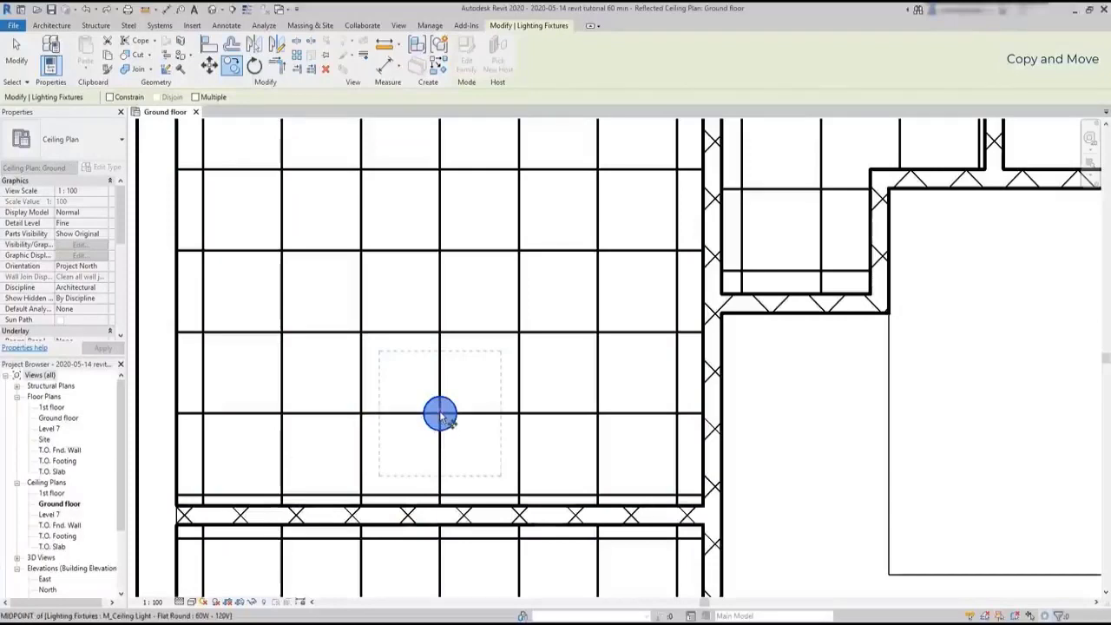
left_click(440, 414)
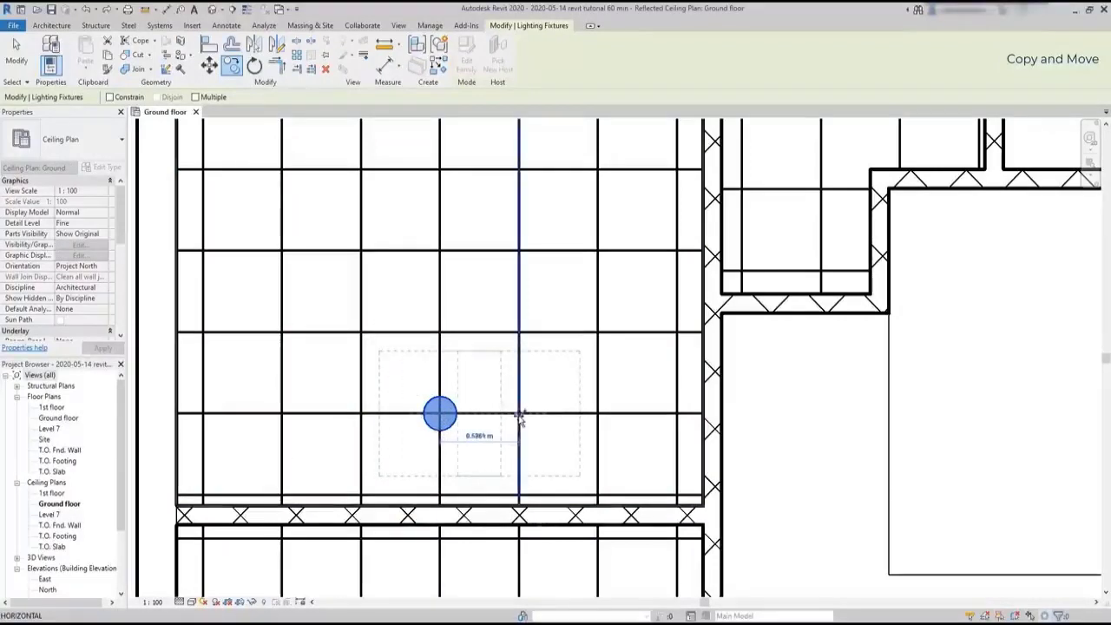
left_click(599, 414)
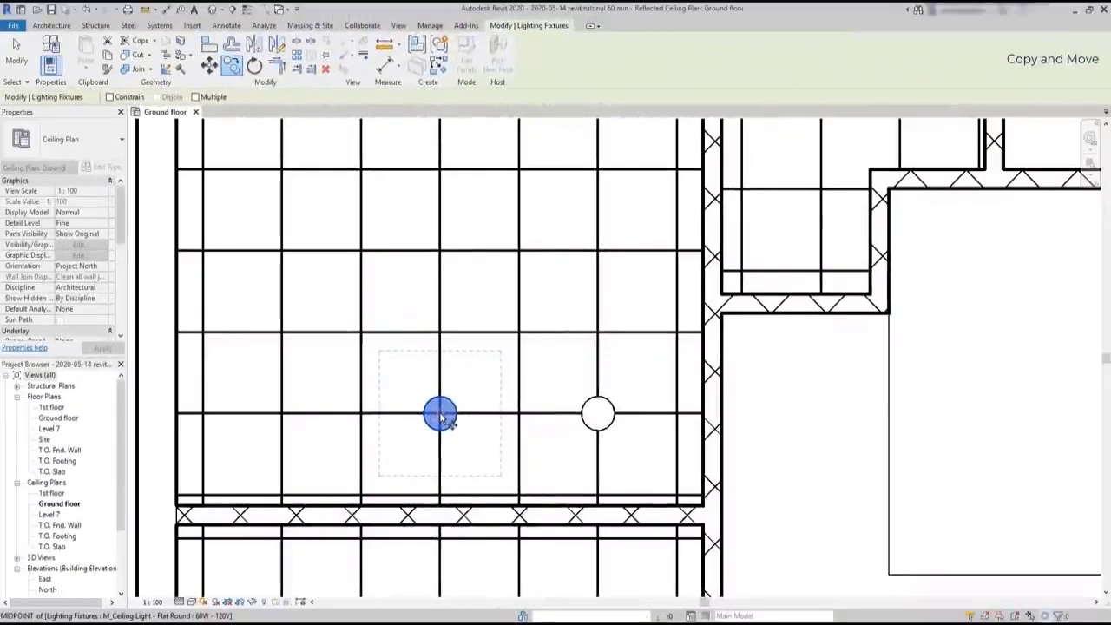
Copy the original ceiling light about 1.2 m to the left, onto the grid intersection two cells away
left_click(440, 415)
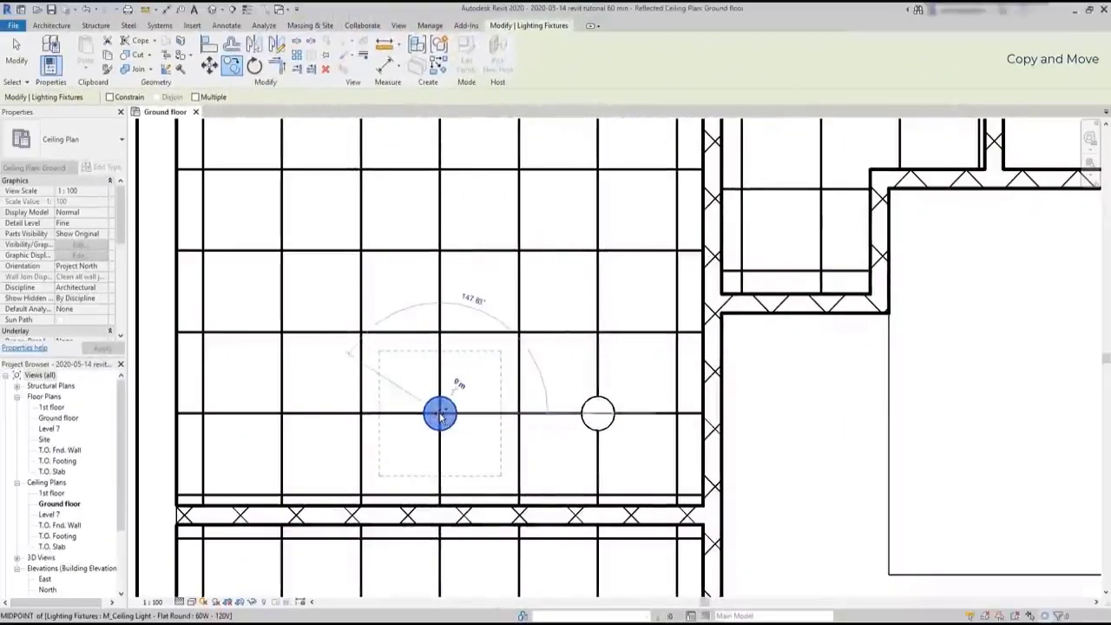
scroll(377, 338, "down", 4)
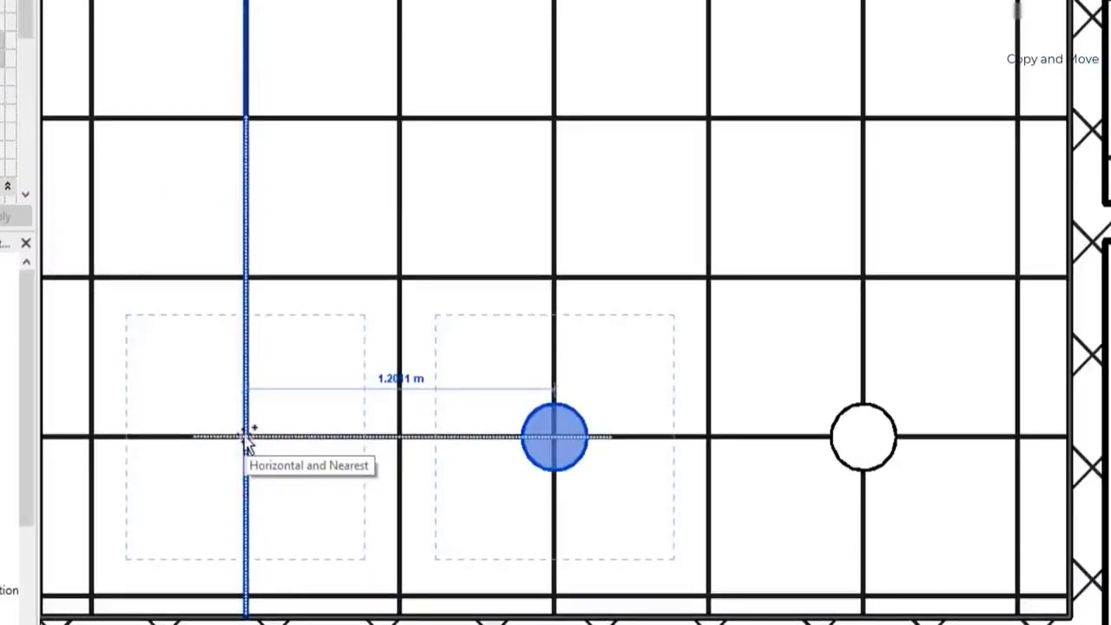
scroll(247, 438, "down", 5)
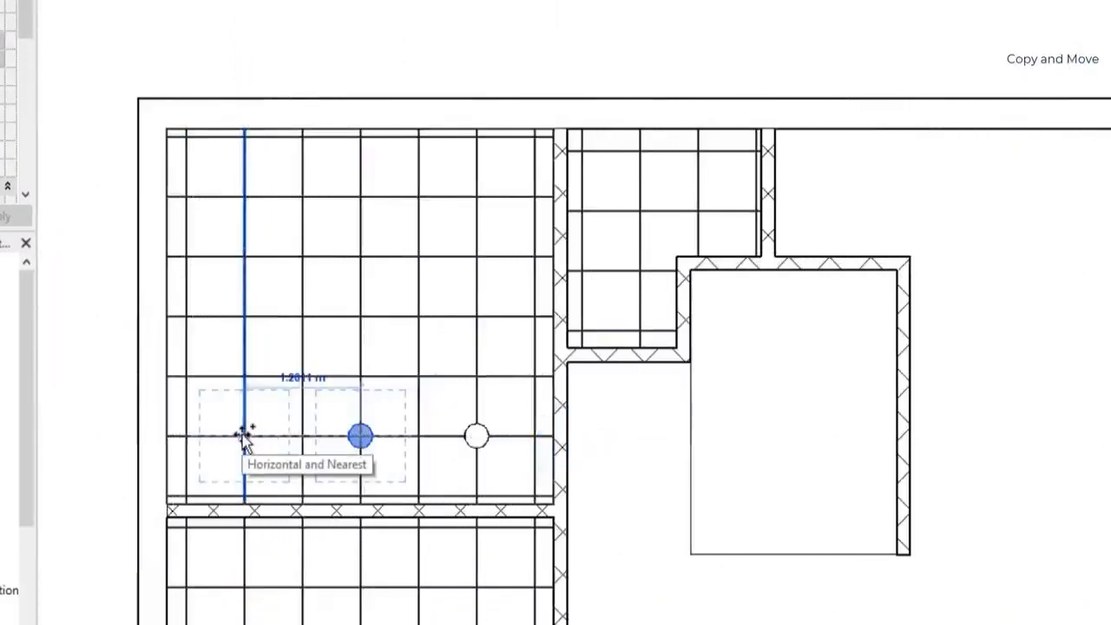
left_click(244, 435)
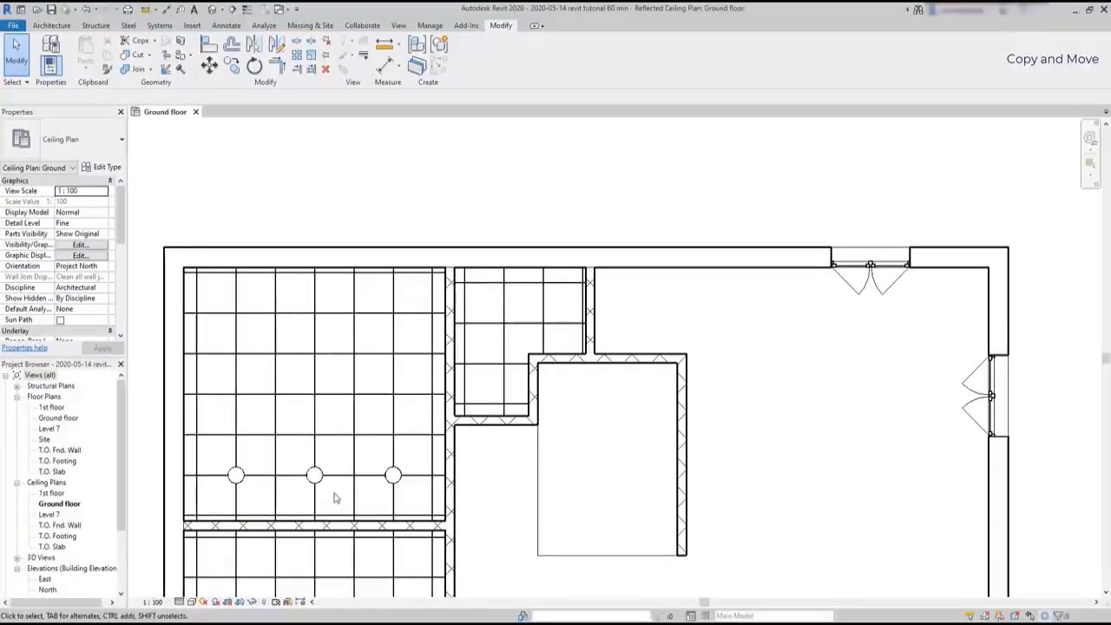
Move the middle and right ceiling lights up together by one ceiling grid row, about 0.6 m
left_click(209, 66)
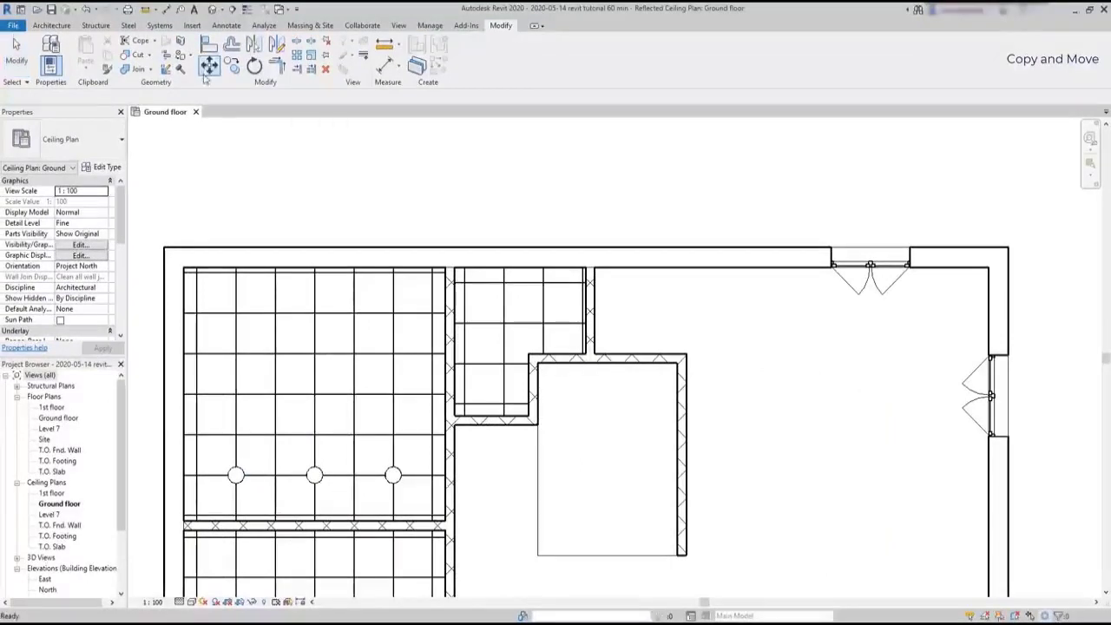
left_click(316, 477)
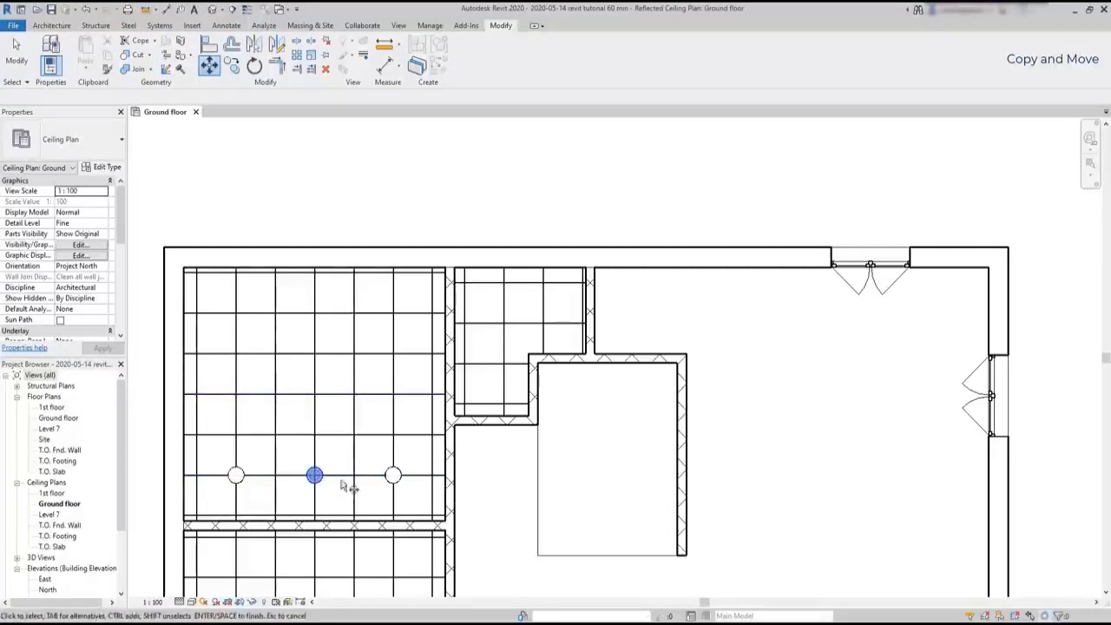
left_click(394, 477)
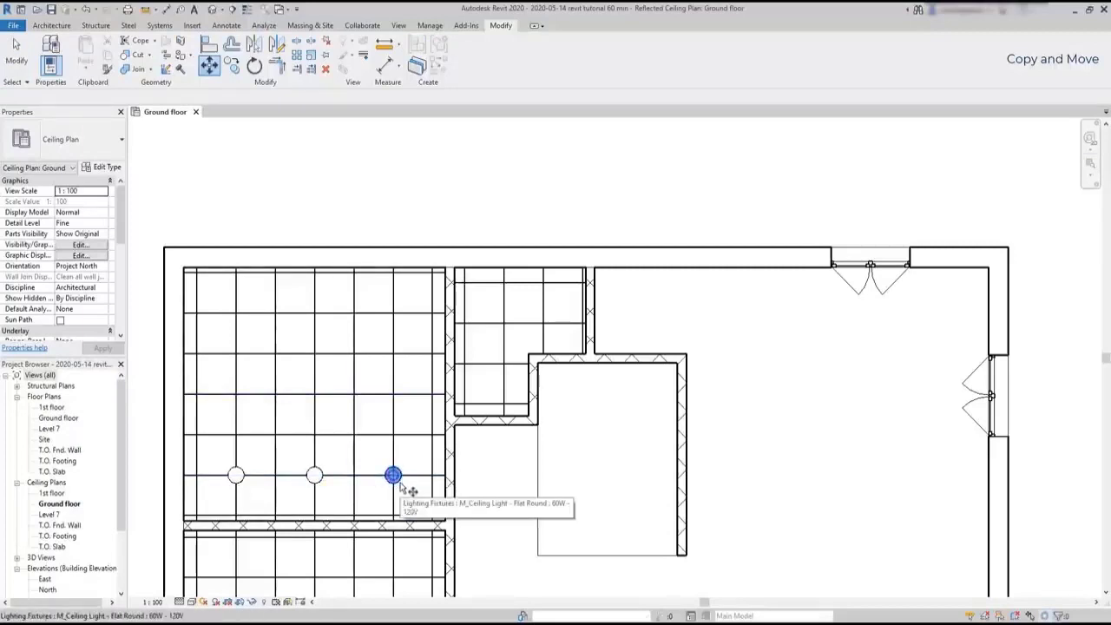
left_click(314, 476, "ctrl")
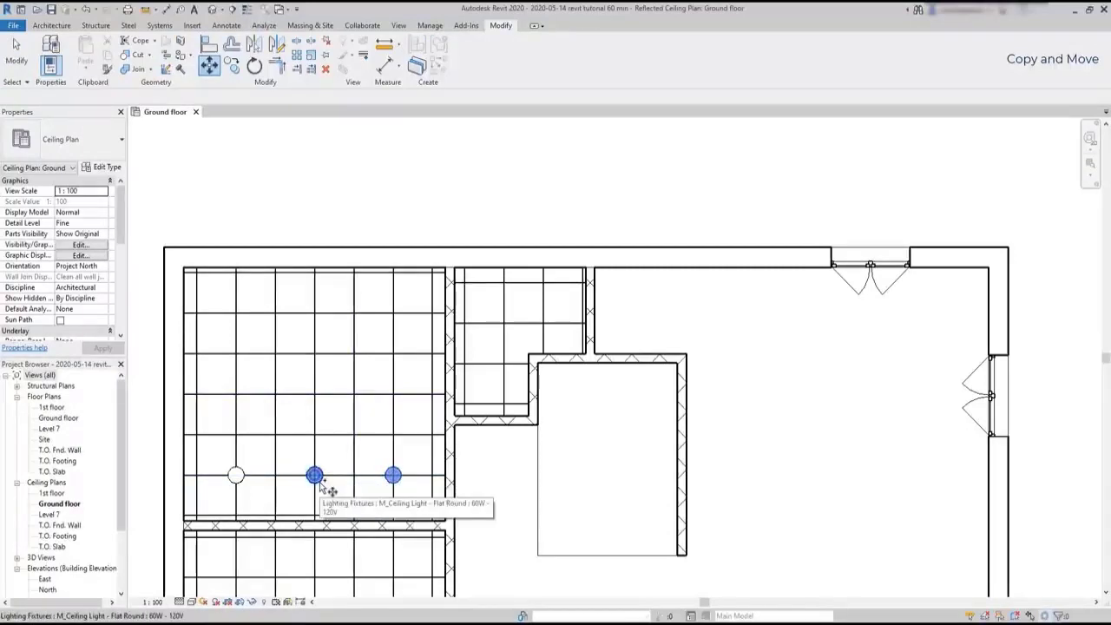
key("Return")
scroll(351, 490, "up", 5)
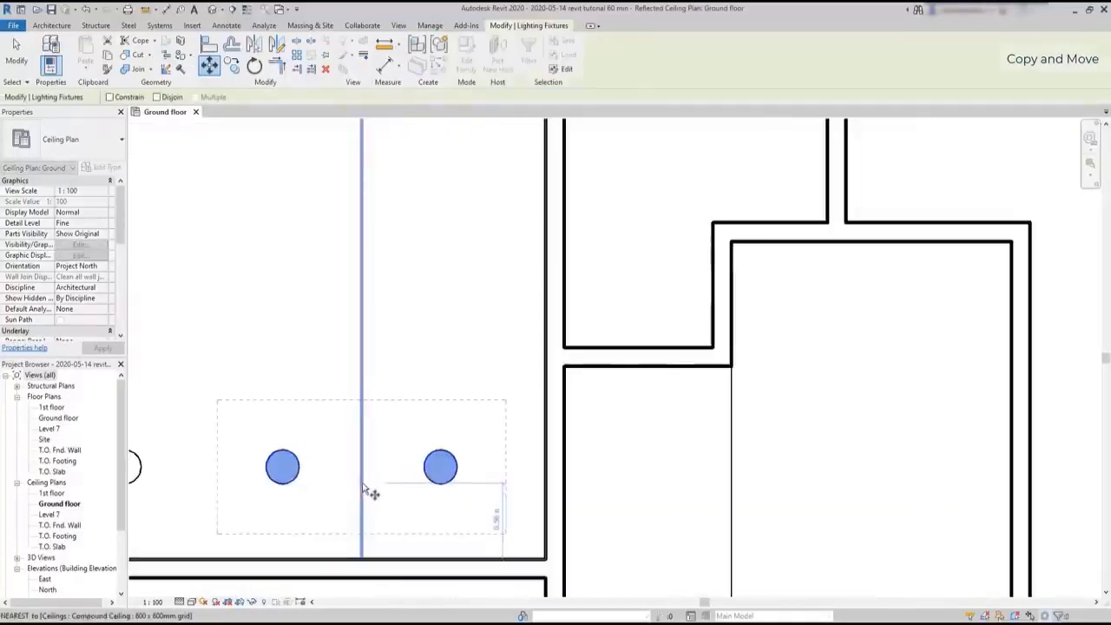
left_click(441, 467)
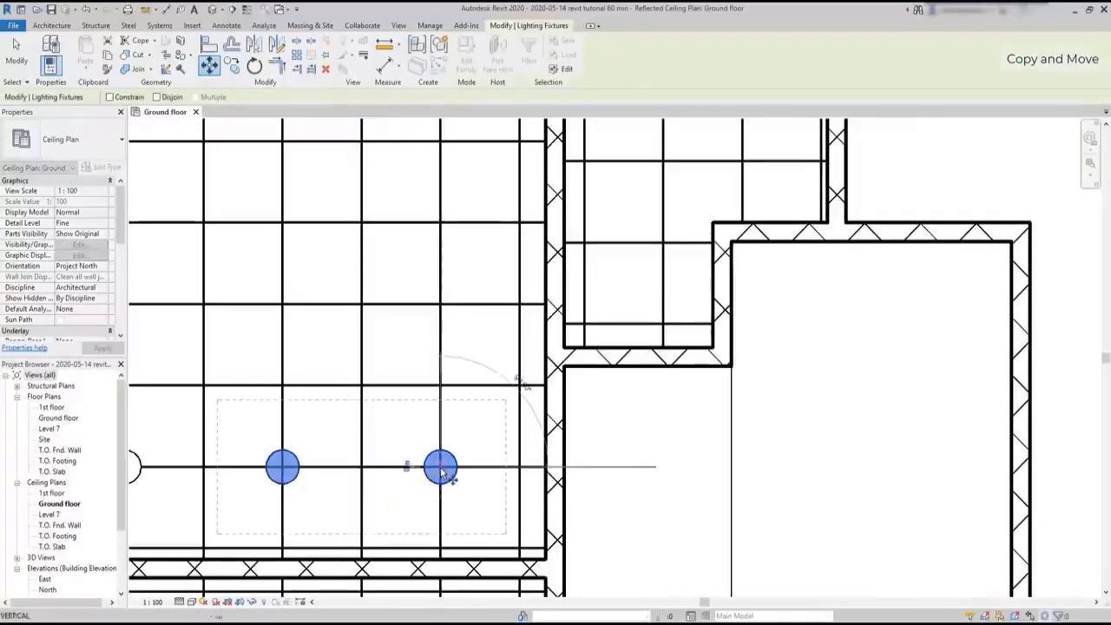
left_click(442, 386)
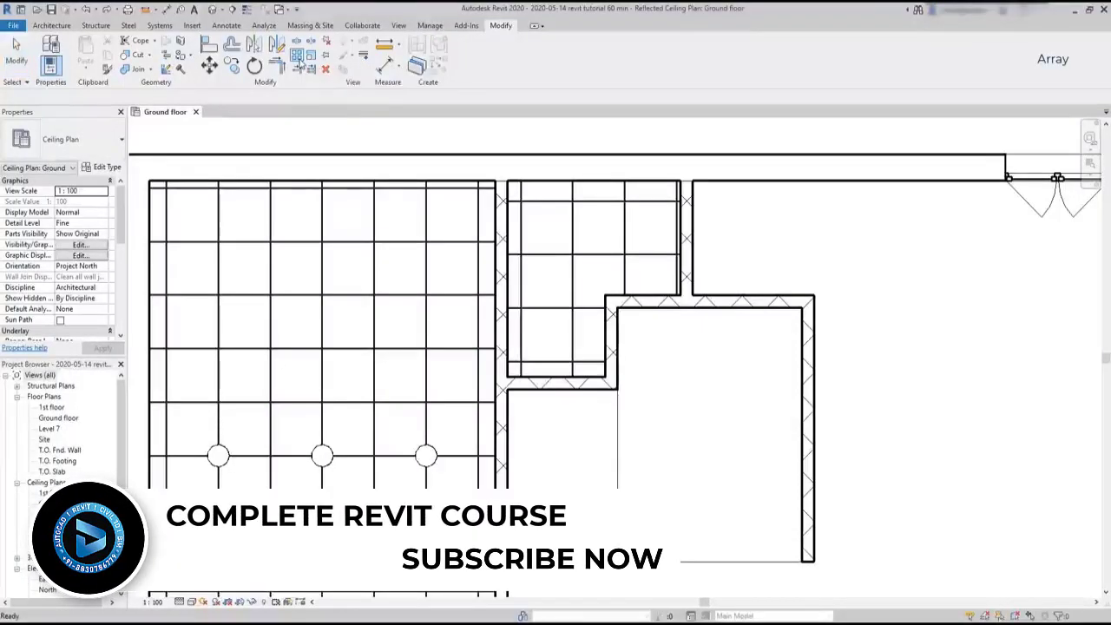
Array the three ceiling lights upward as a grouped linear array of 4, with the 2nd row about 0.6 m away
left_click(297, 54)
left_click(218, 455)
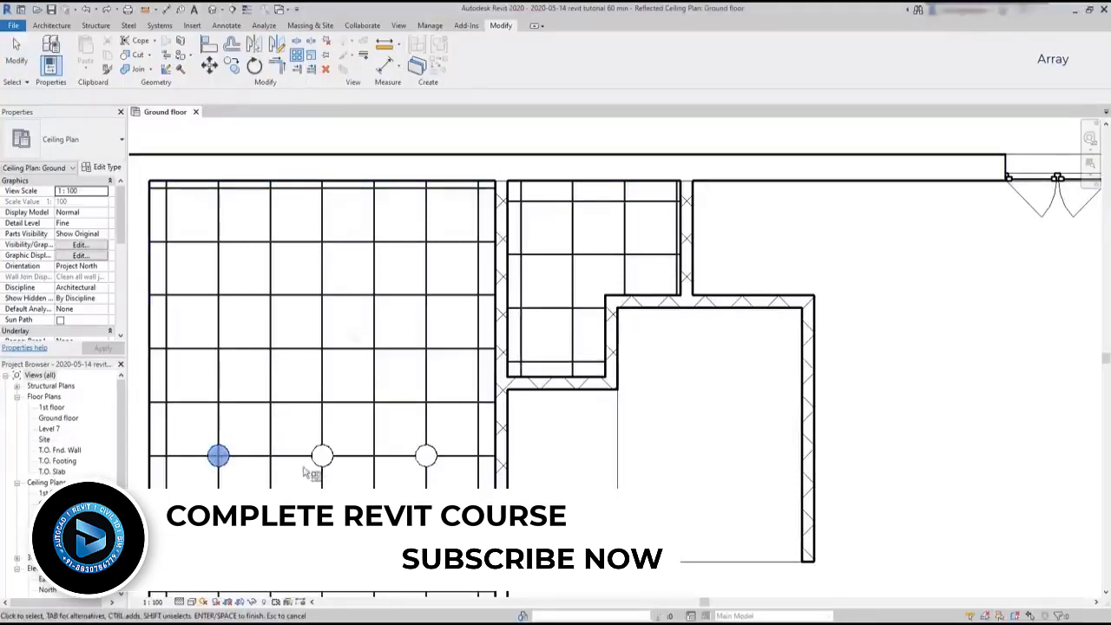
left_click(322, 455, "ctrl")
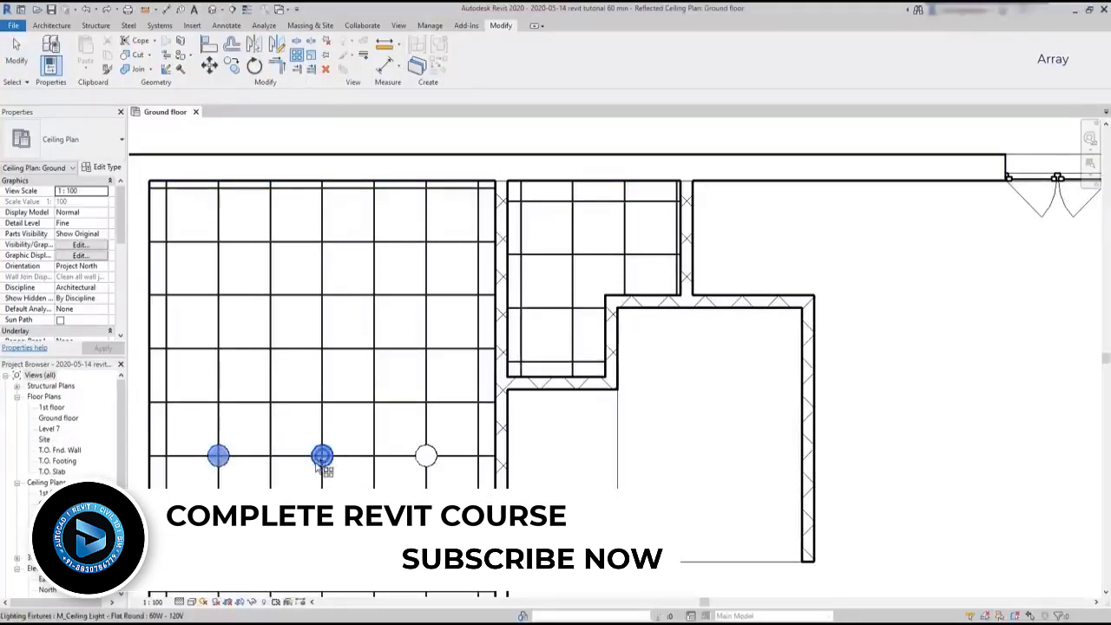
left_click(425, 456, "ctrl")
key("Return")
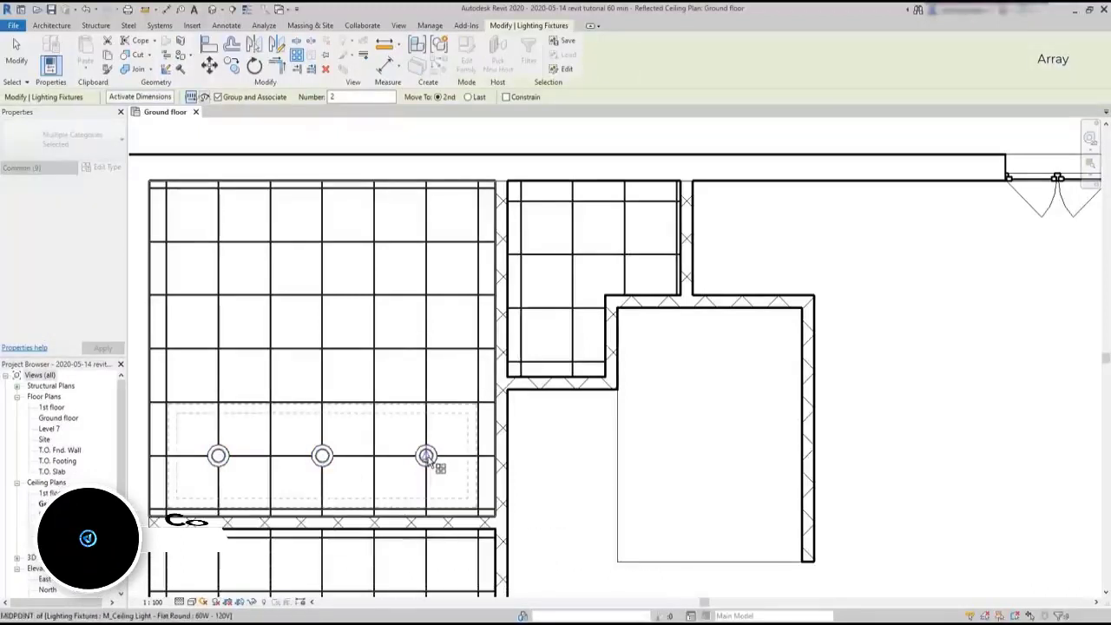
left_click(425, 456)
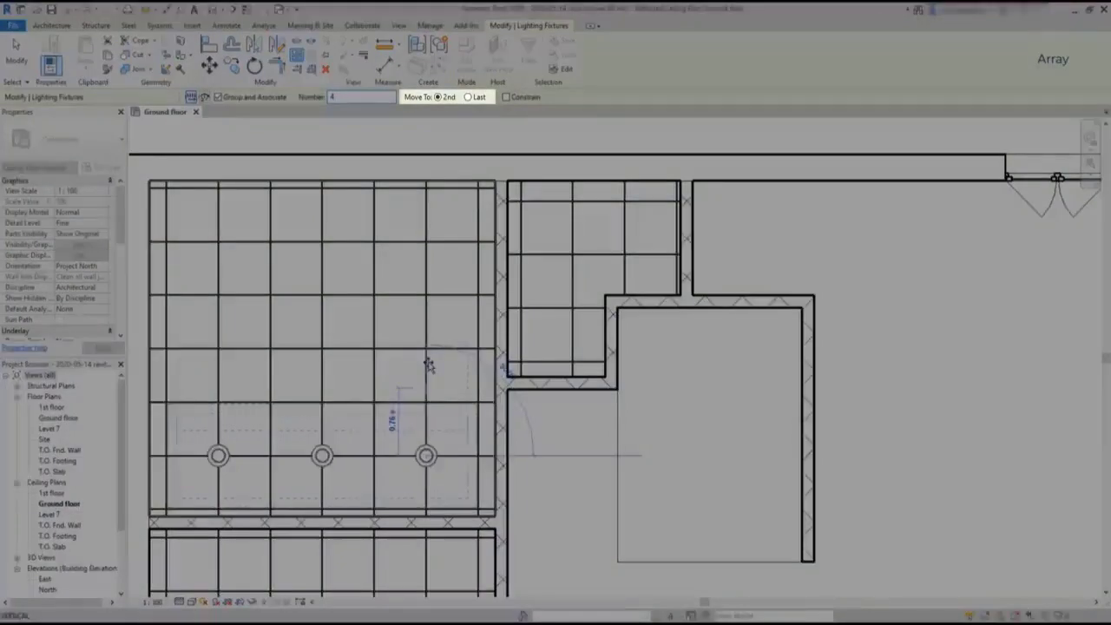
scroll(426, 404, "up", 3)
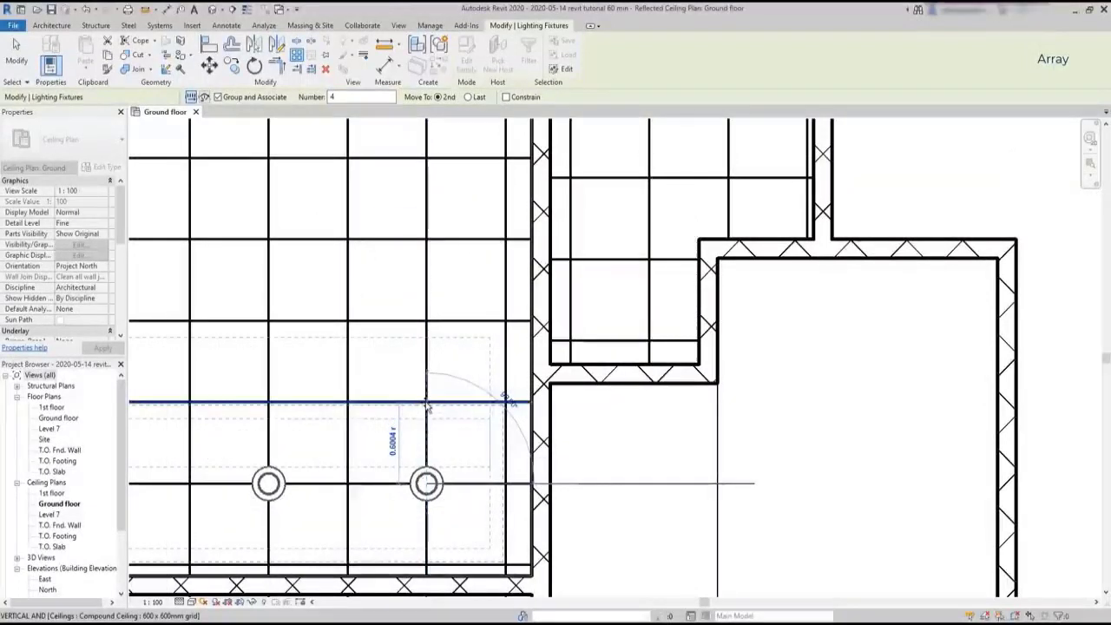
left_click(426, 404)
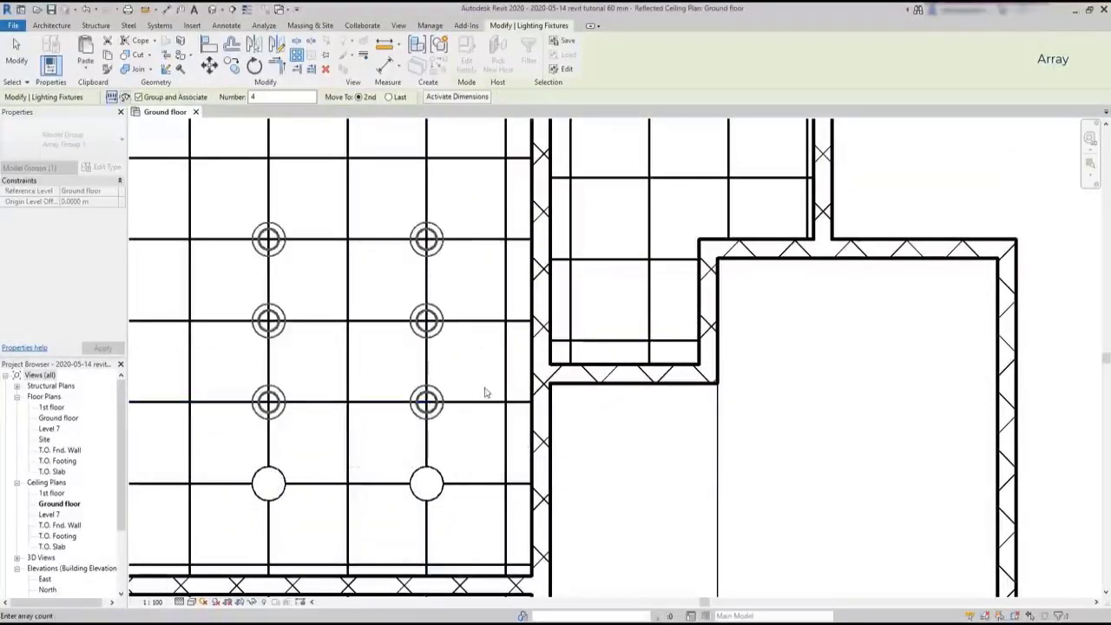
scroll(486, 392, "down", 4)
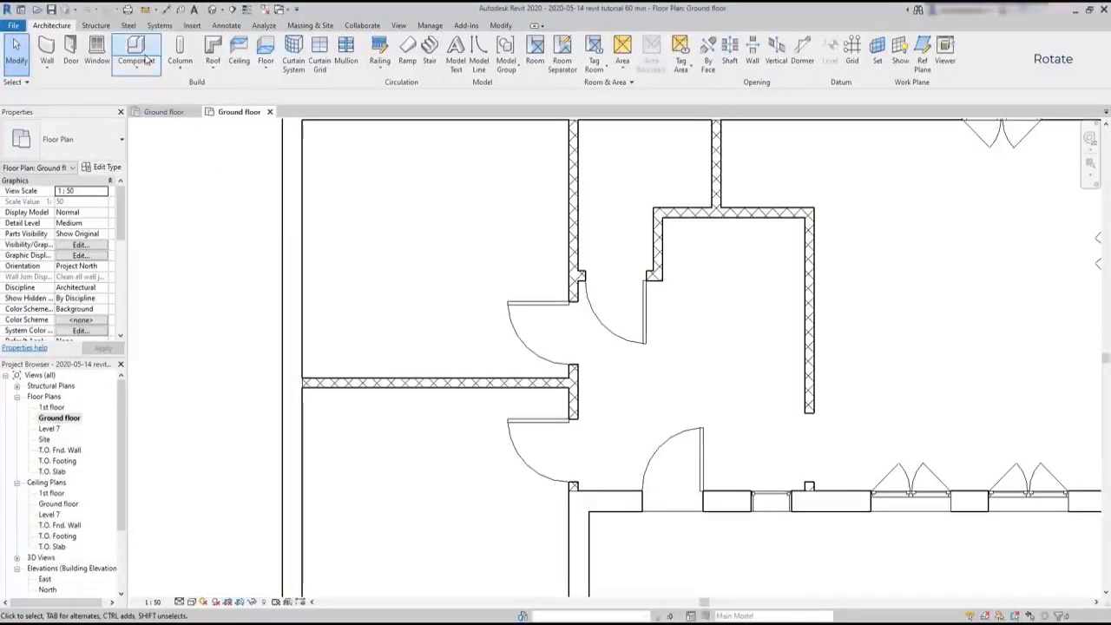
Load the M_Table-Dining Round w Chairs family from the Furniture > Tables library folder as the component to place
left_click(143, 56)
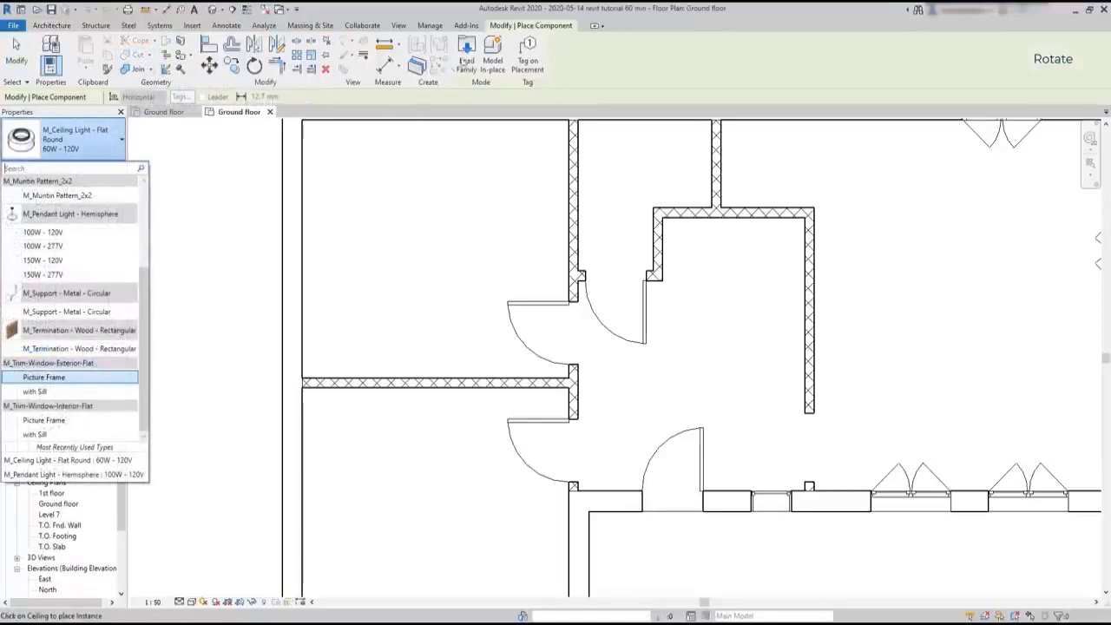
left_click(469, 48)
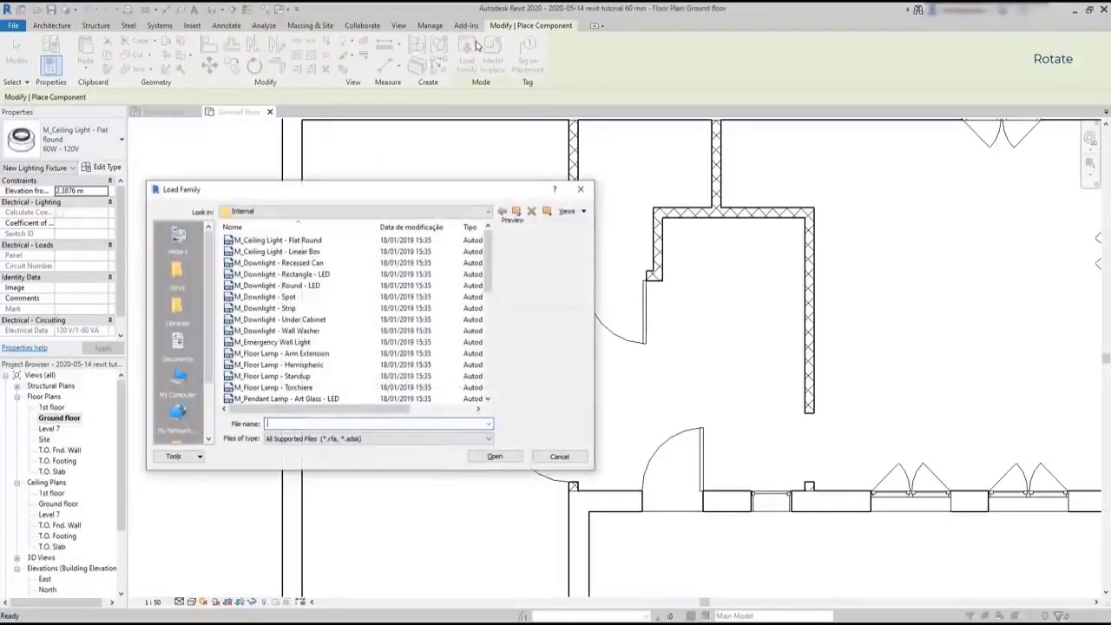
left_click(516, 212)
left_click(516, 211)
left_click(516, 211)
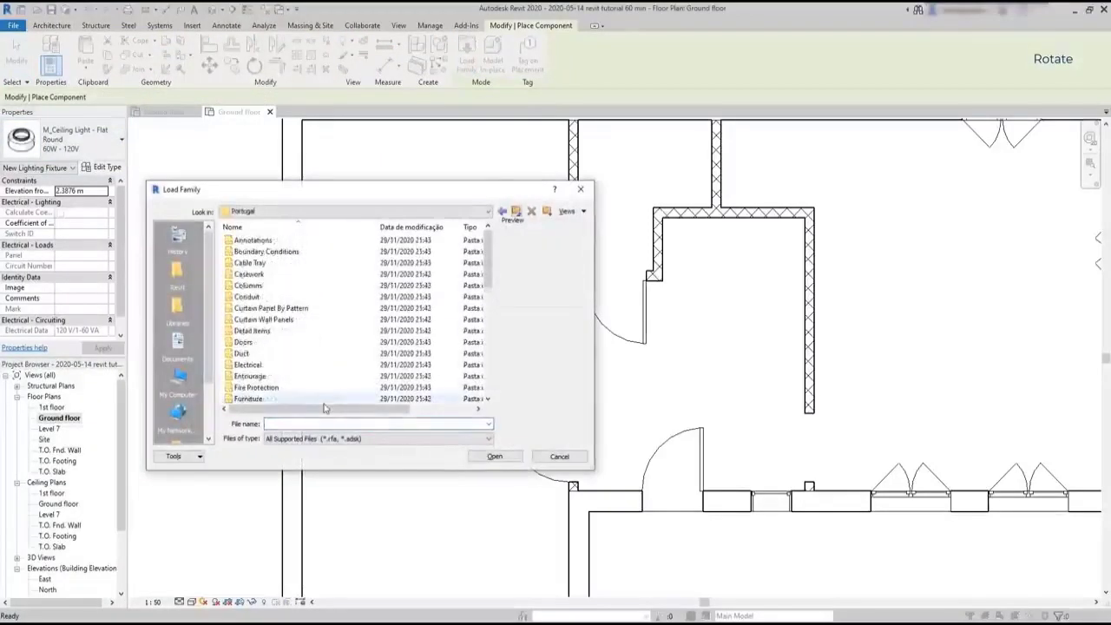
double_click(323, 401)
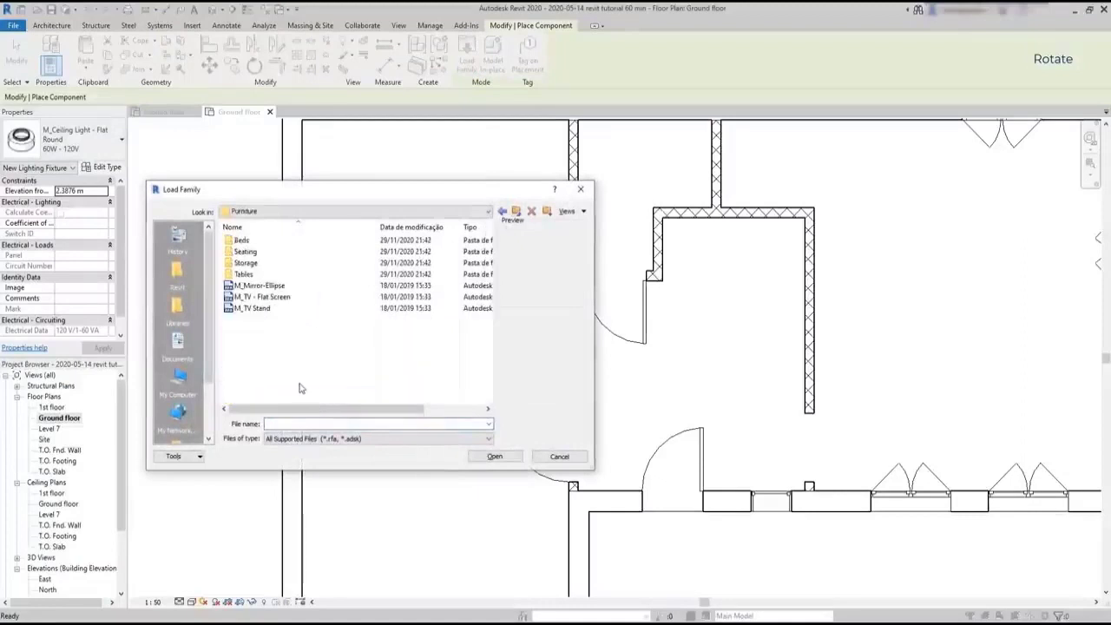
double_click(243, 275)
left_click(244, 274)
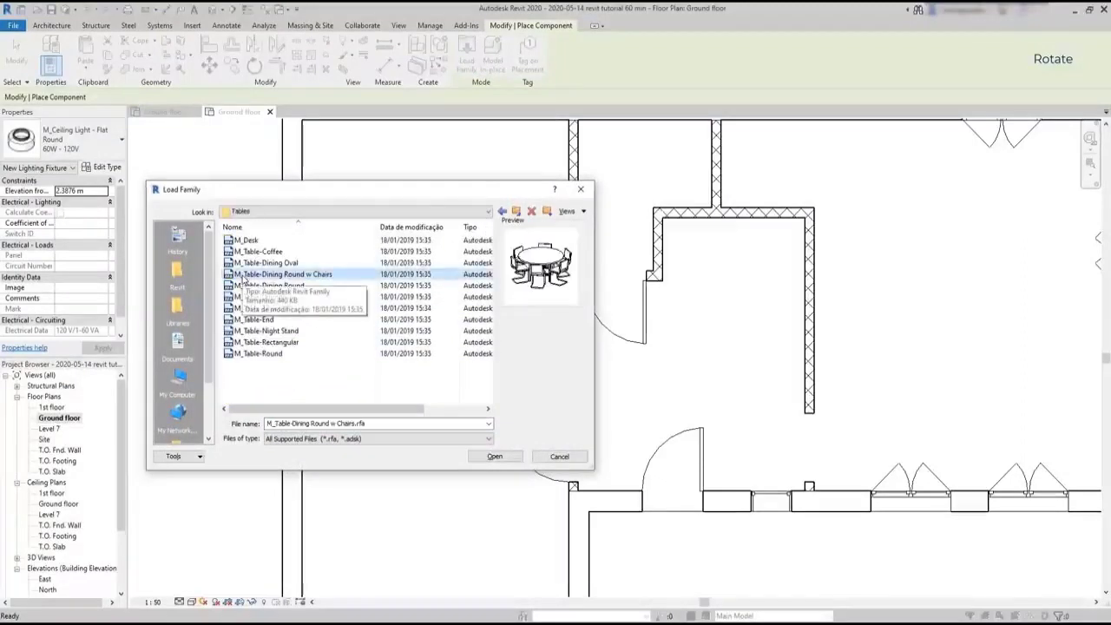
double_click(243, 275)
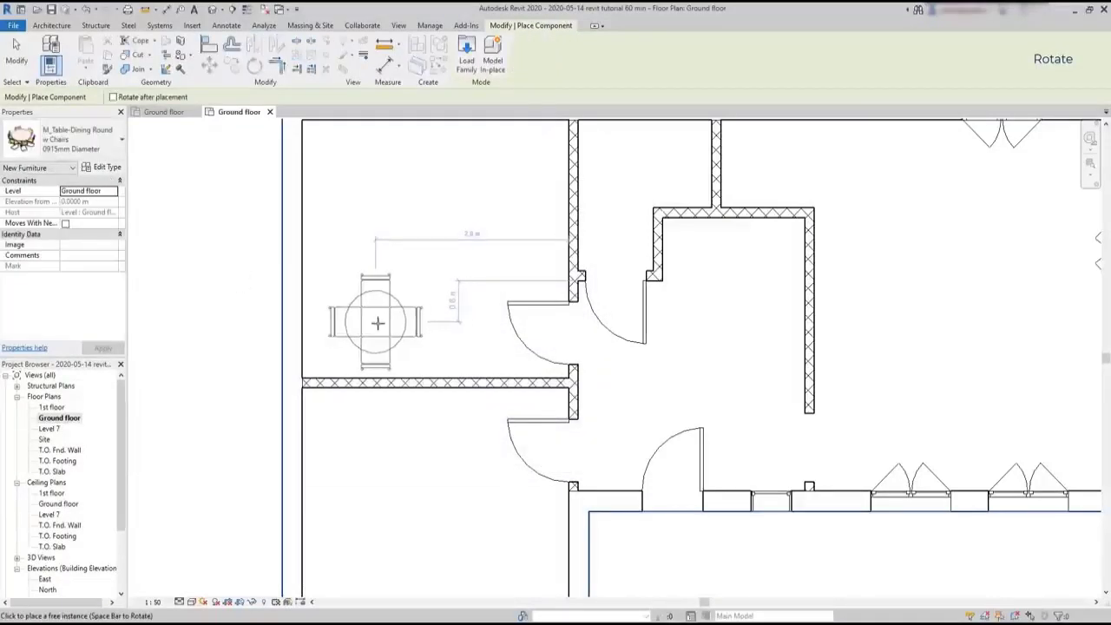
Place one 0915mm Diameter round dining table with chairs in the upper-left room of the ground floor plan
scroll(382, 314, "down", 3)
scroll(392, 304, "up", 4)
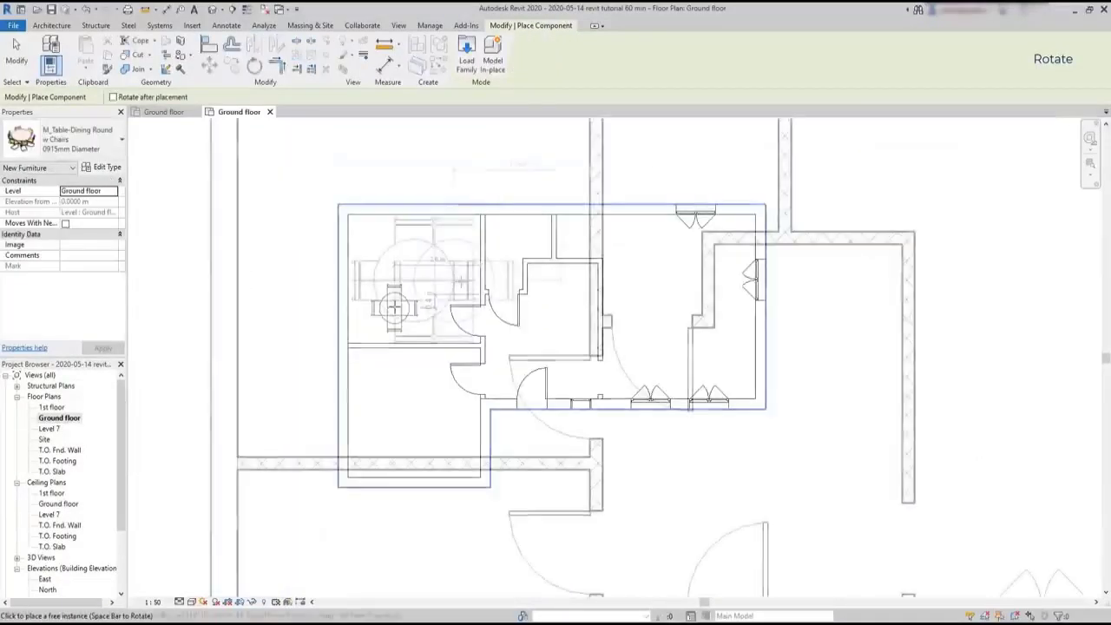
key("Escape")
key("Escape")
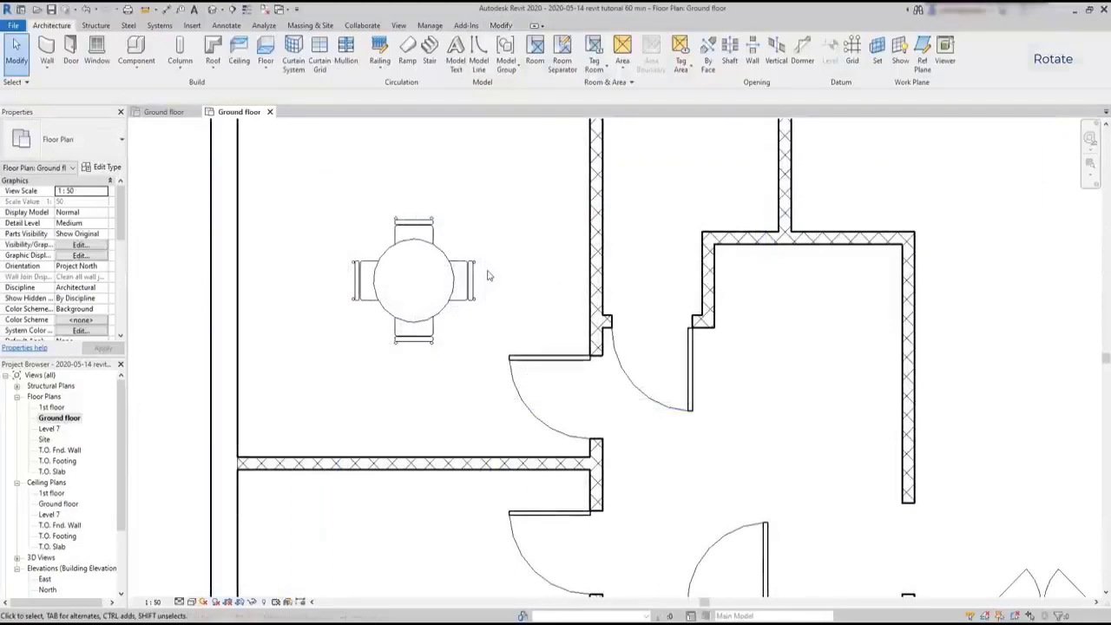
Rotate the round dining table with its chairs 45° clockwise about its centre
left_click(500, 26)
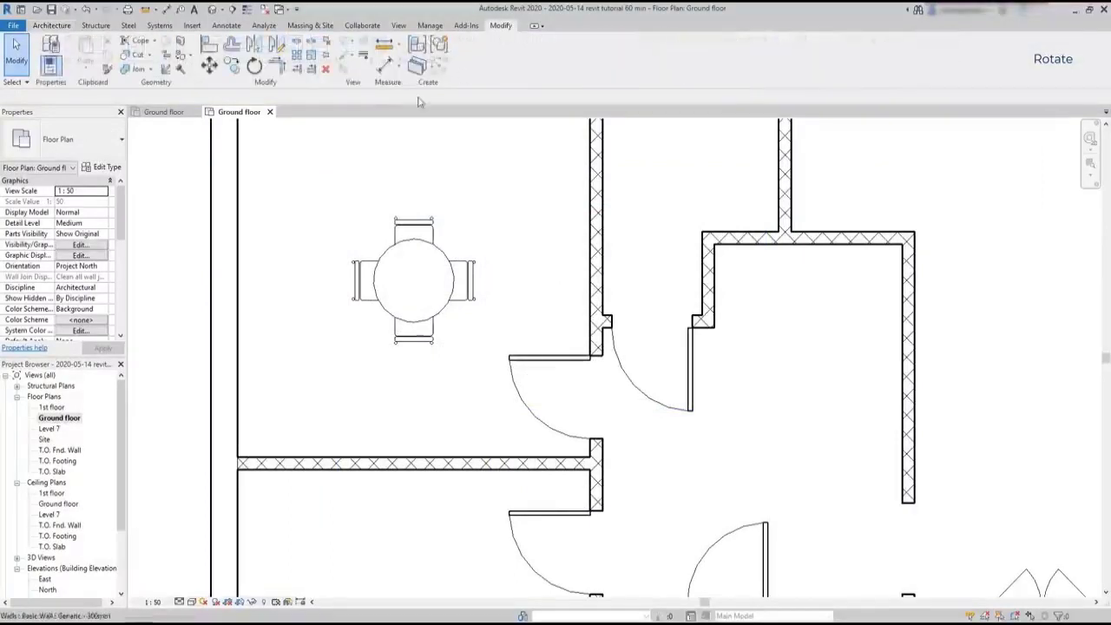
left_click(255, 75)
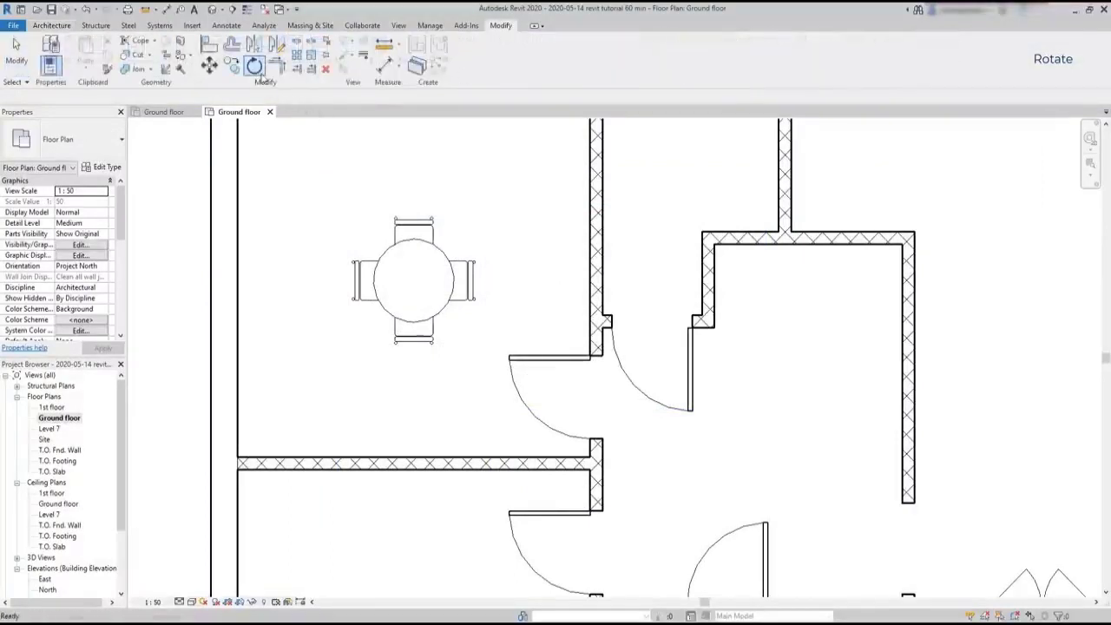
left_click(415, 265)
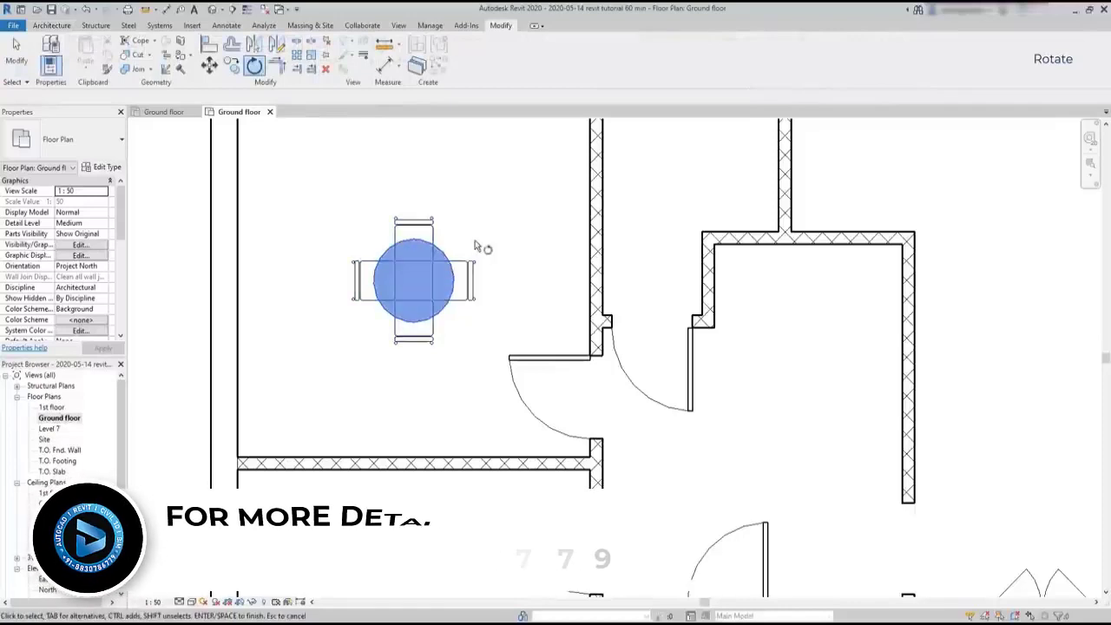
key("Return")
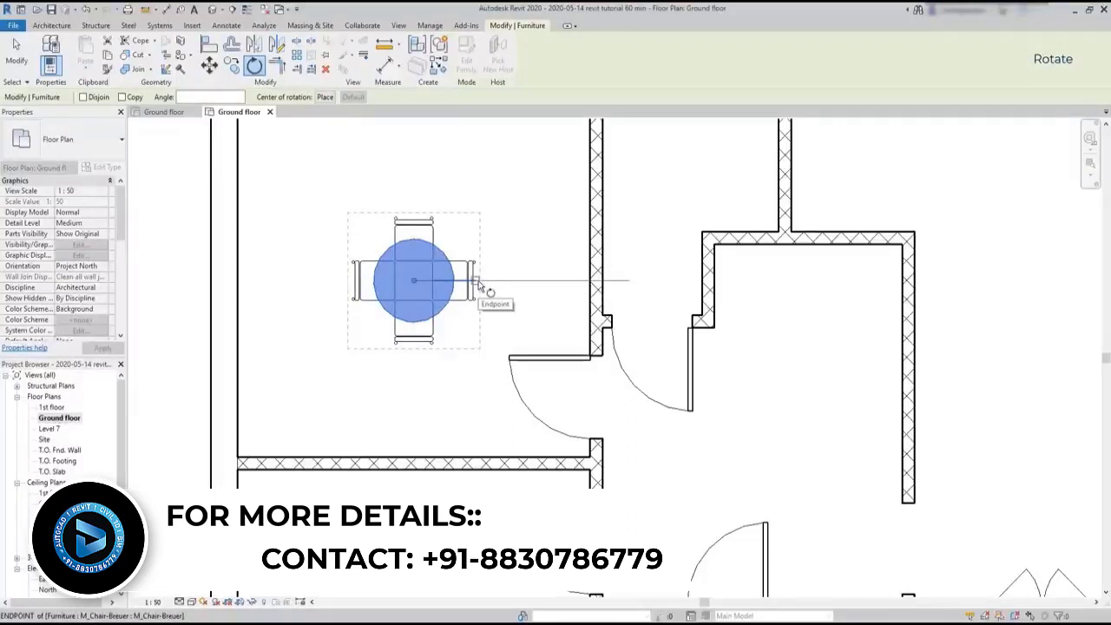
left_click(476, 284)
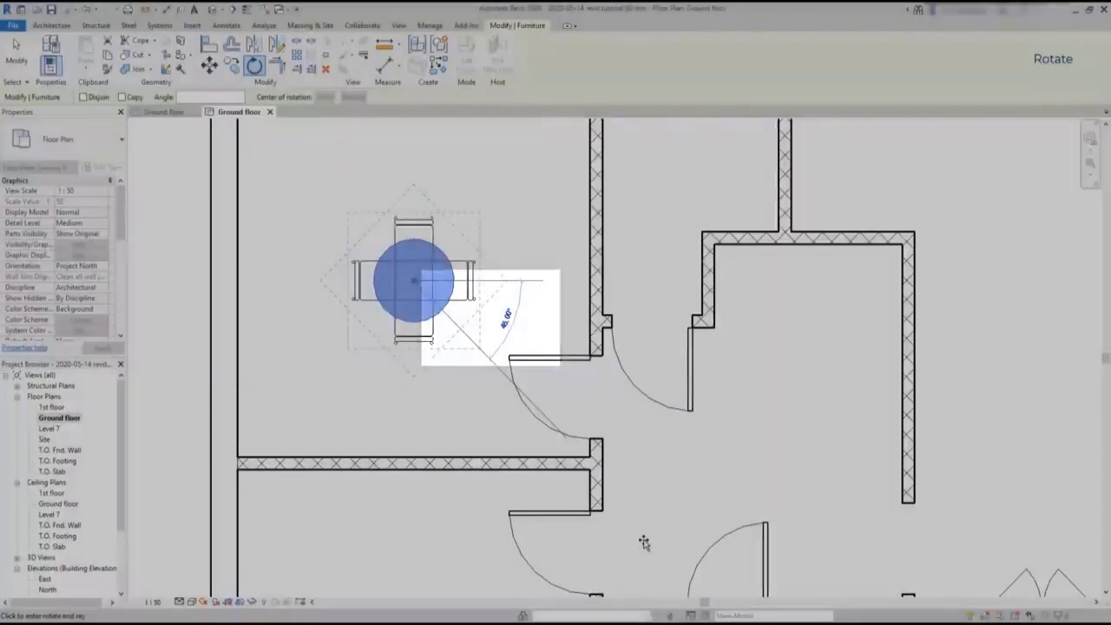
left_click(644, 543)
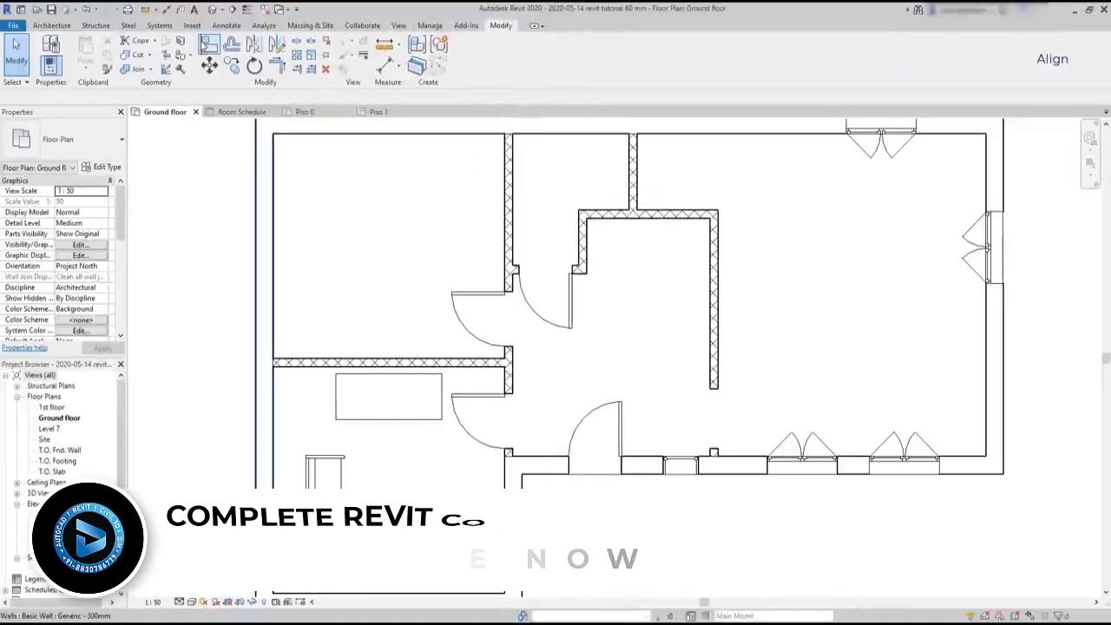
Try to align the horizontal partition between the two left rooms with the hall's horizontal partition, using wall centerlines
left_click(208, 44)
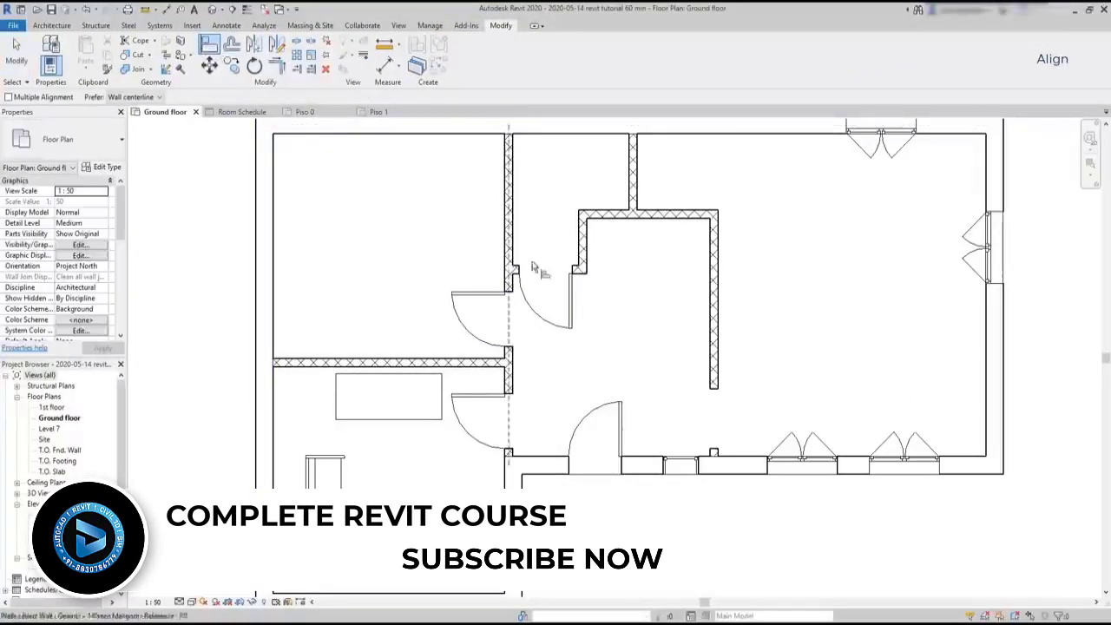
left_click(618, 221)
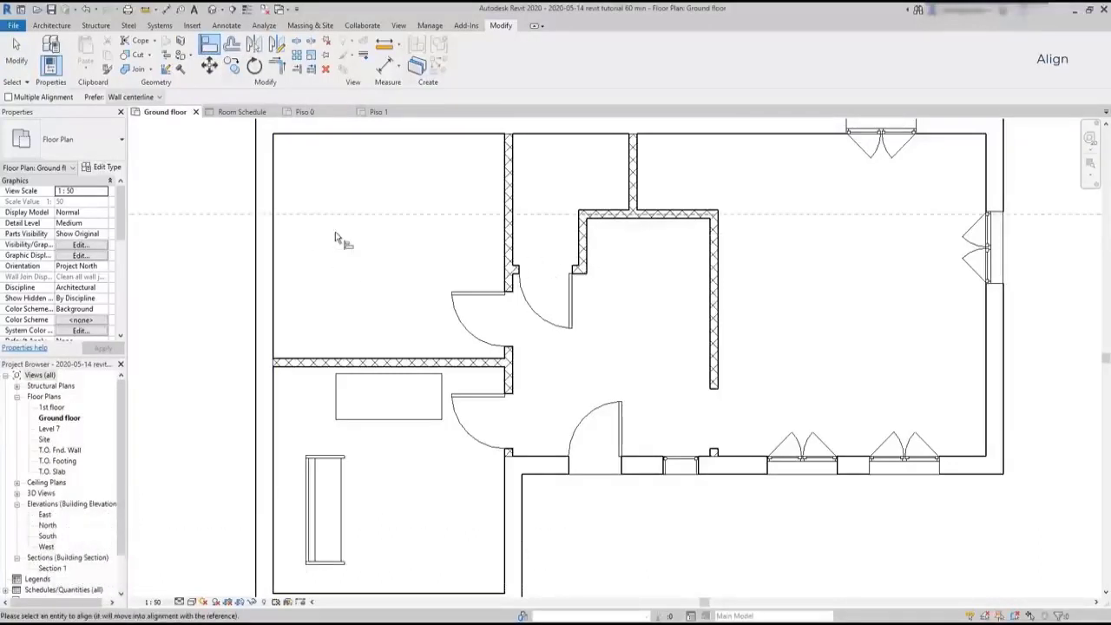
left_click(314, 363)
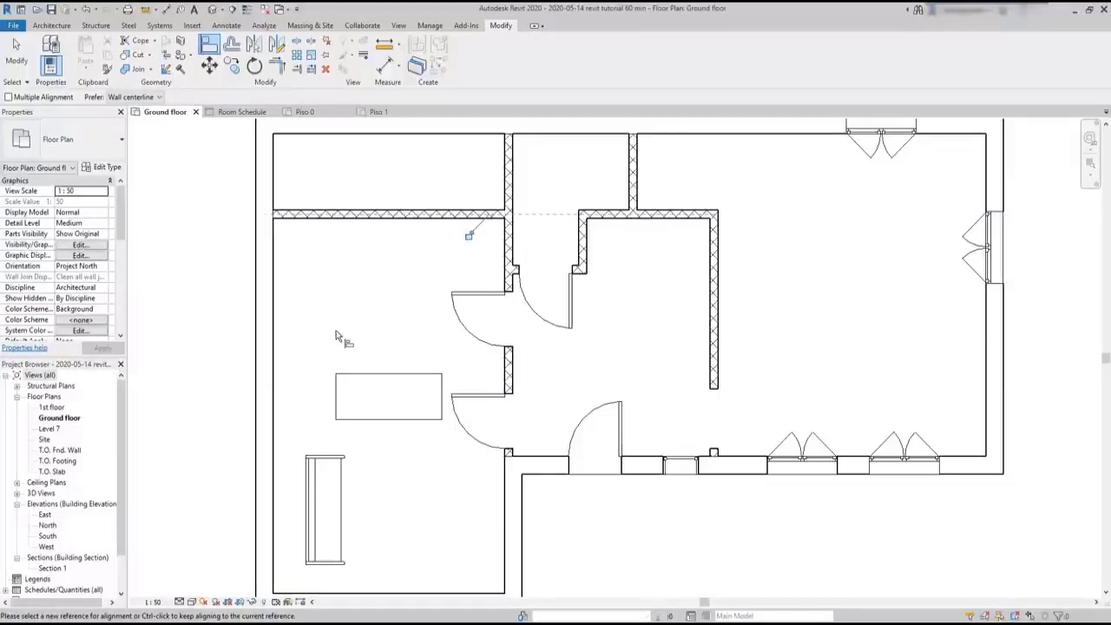
key("Escape")
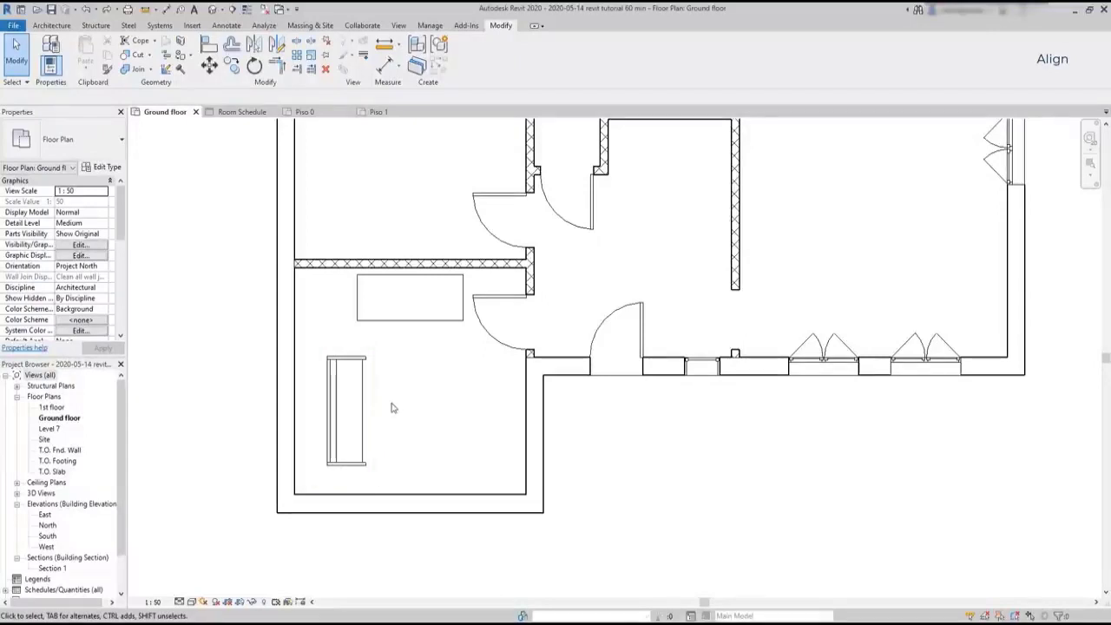
Move the sofa away from the left exterior wall toward the middle of the lower-left room
left_click(340, 425)
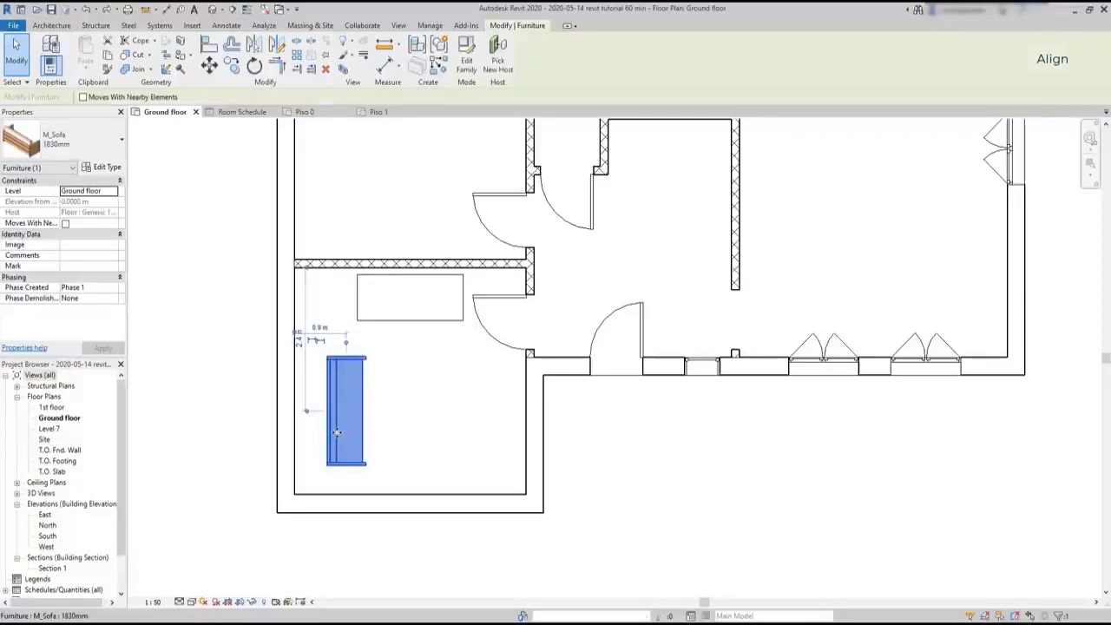
left_click_drag(337, 432, 304, 411)
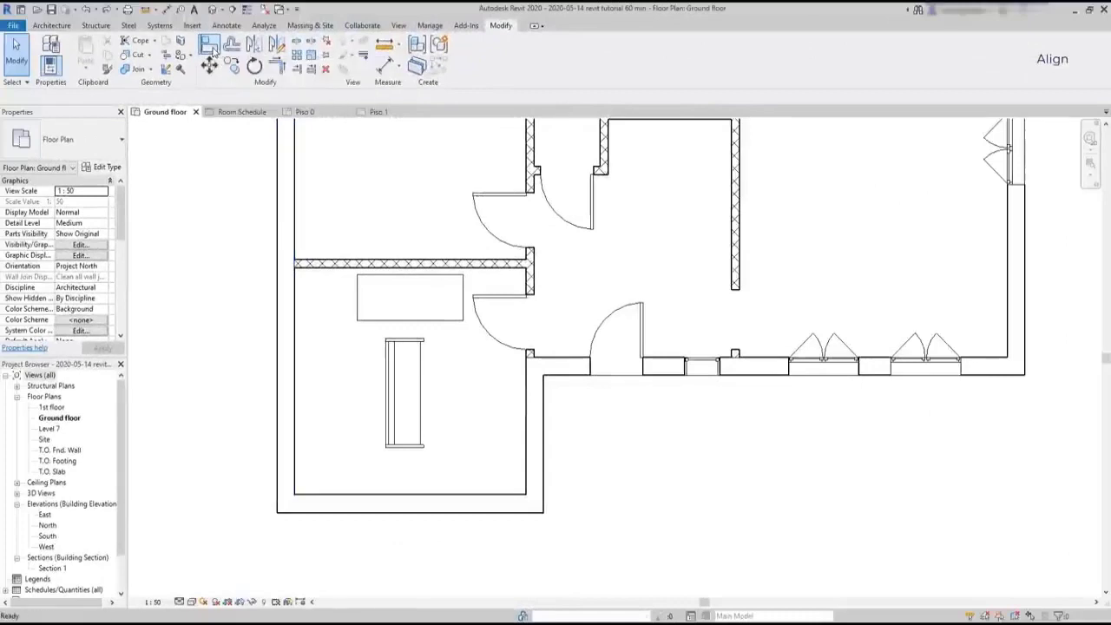
Align the sofa's back with the inner face of the left exterior wall, with the Align preference set to Wall faces
left_click(213, 49)
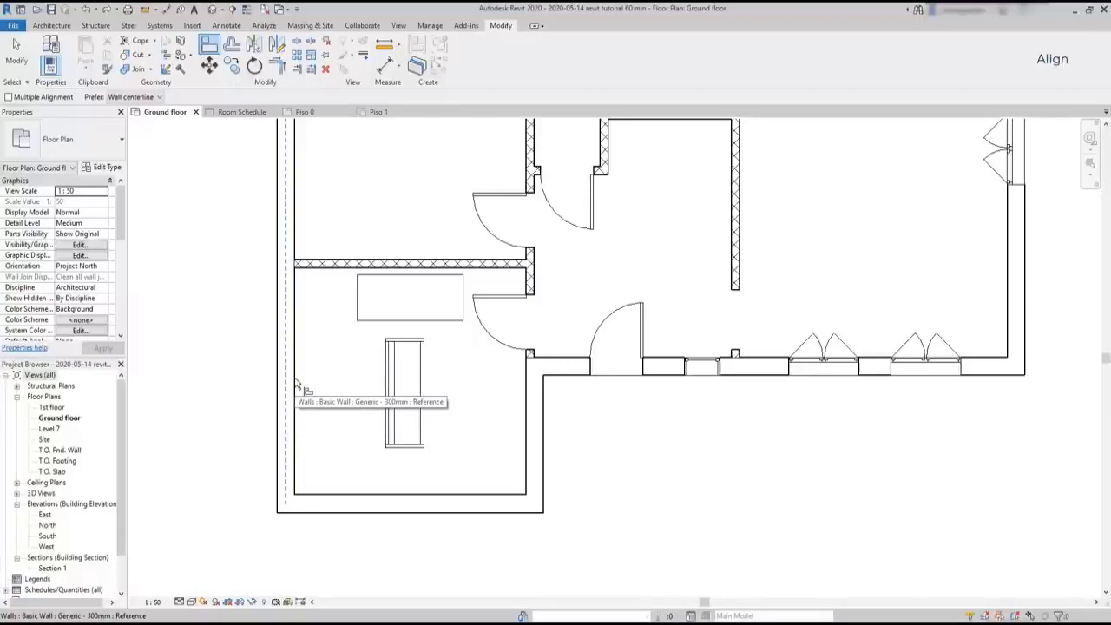
left_click(138, 97)
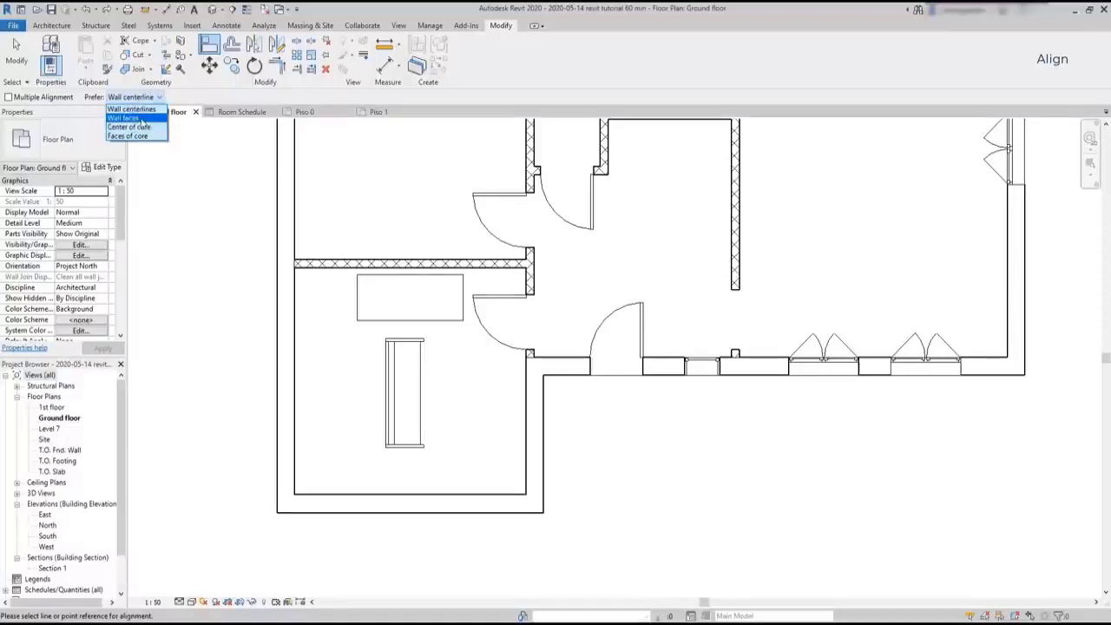
left_click(138, 118)
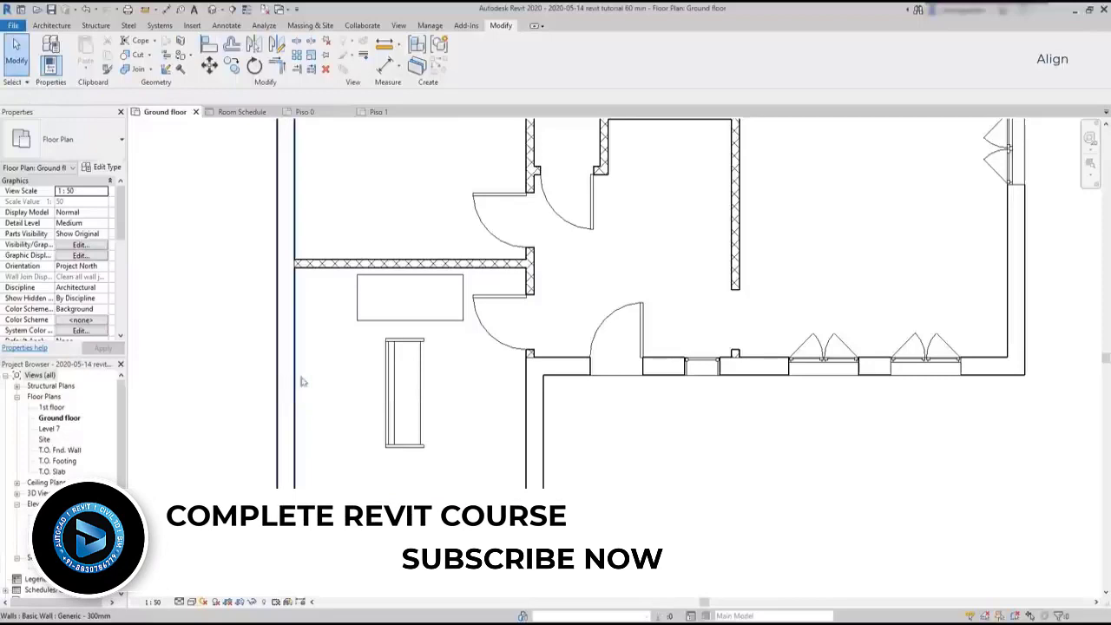
key("Escape")
key("Escape")
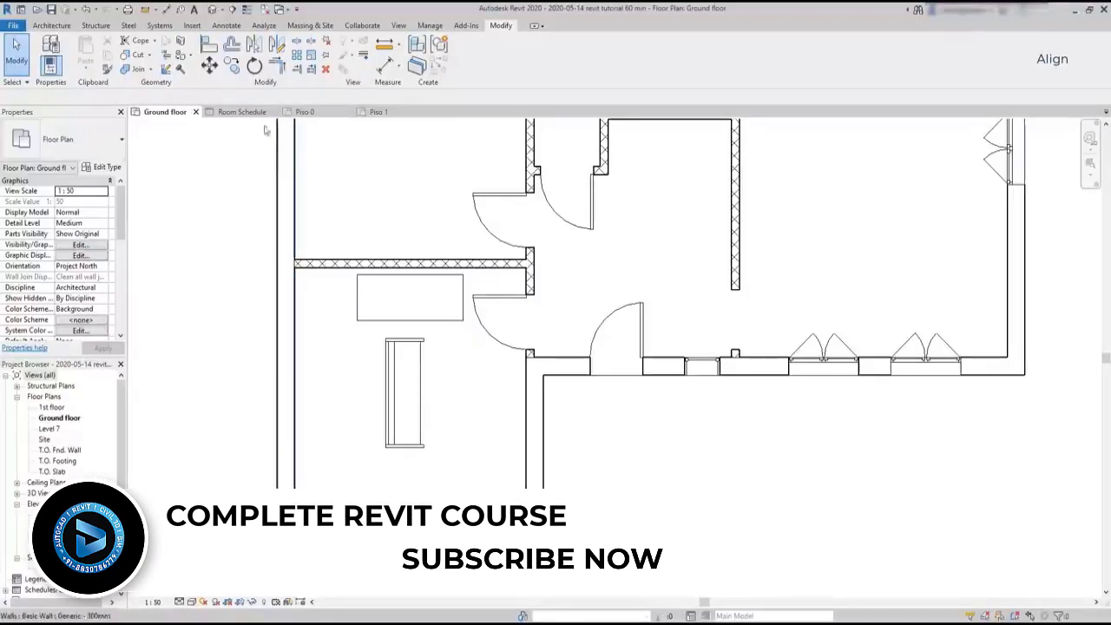
left_click(209, 48)
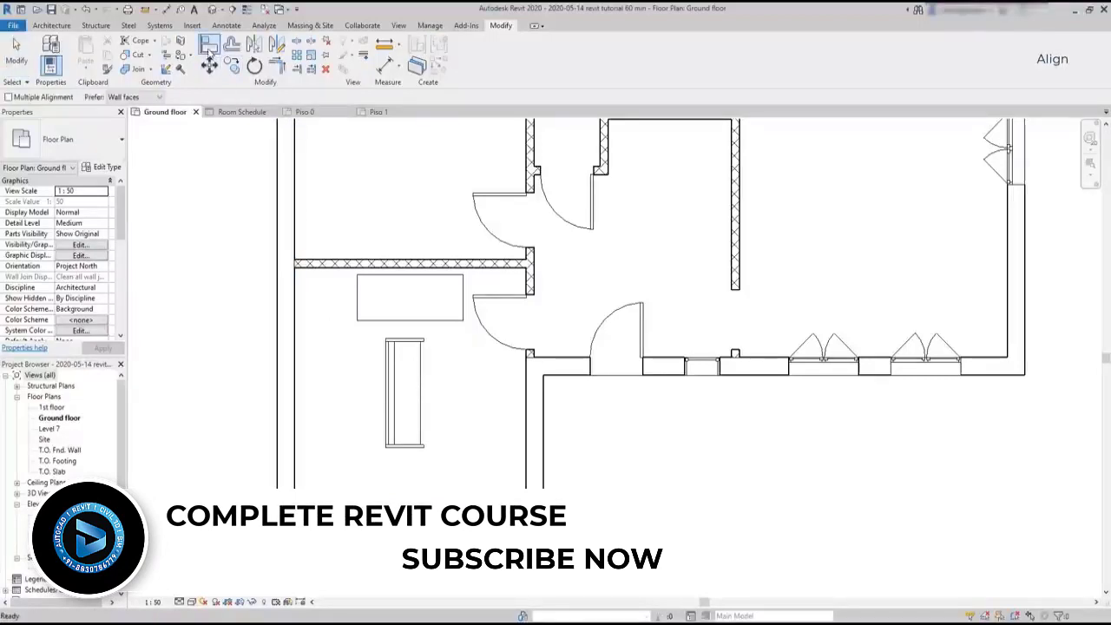
left_click(297, 302)
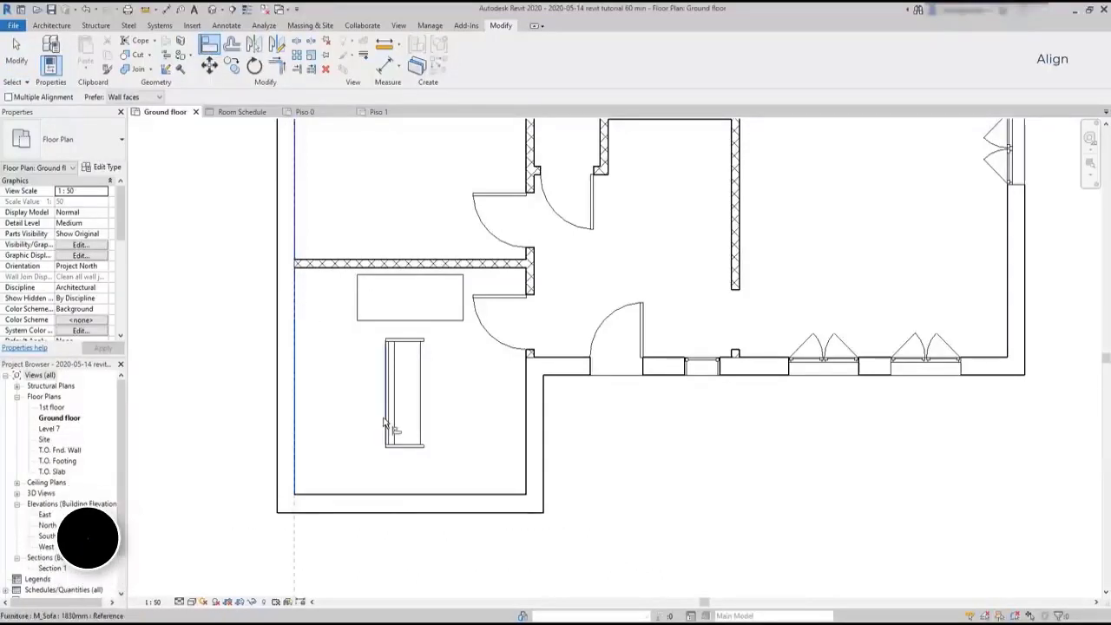
scroll(384, 422, "up", 3)
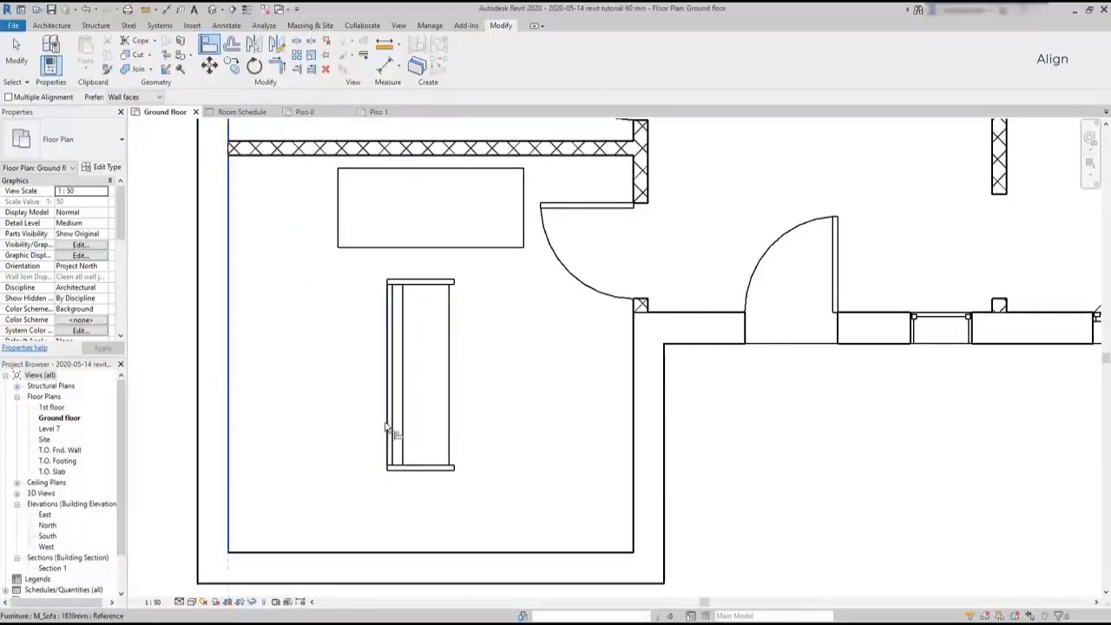
left_click(387, 425)
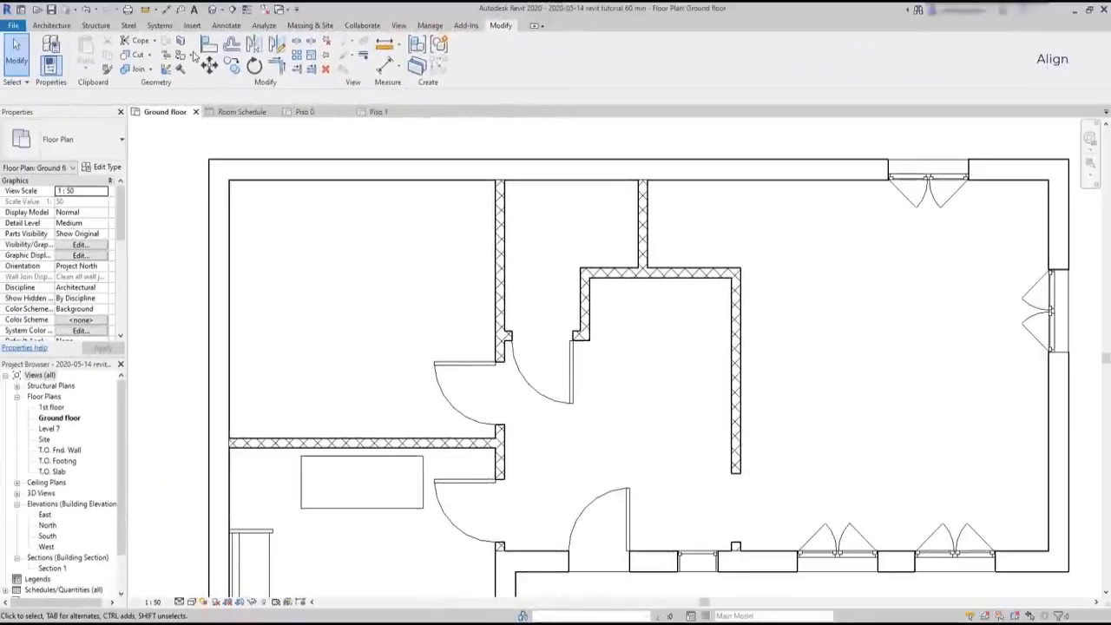
Align the upper face of the left rooms' horizontal partition with the hall partition's upper face and lock the alignment
left_click(209, 46)
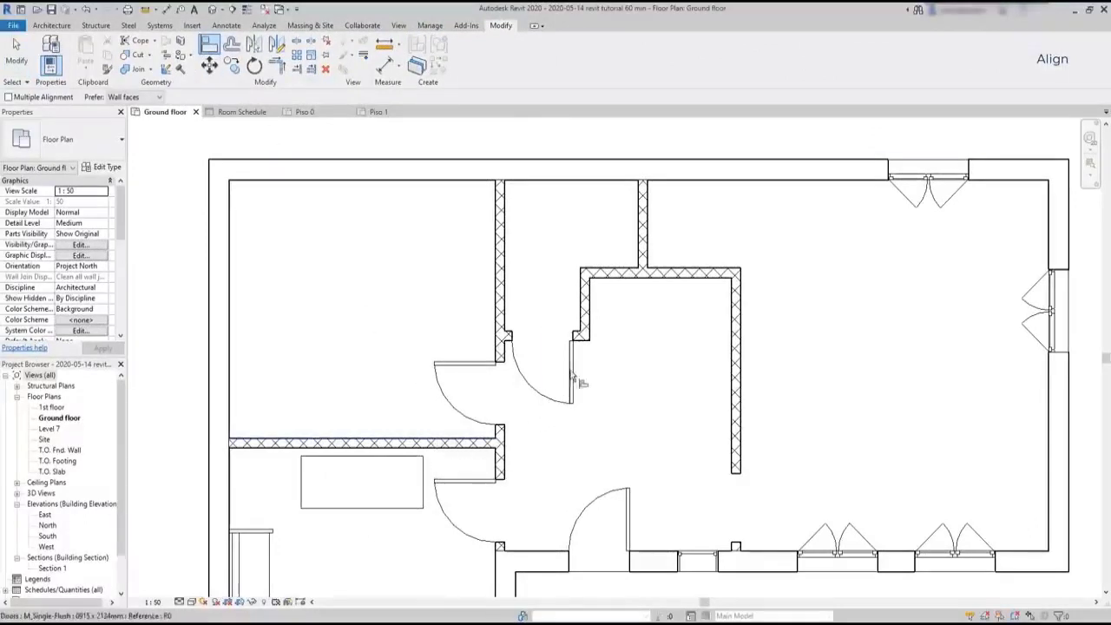
left_click(613, 270)
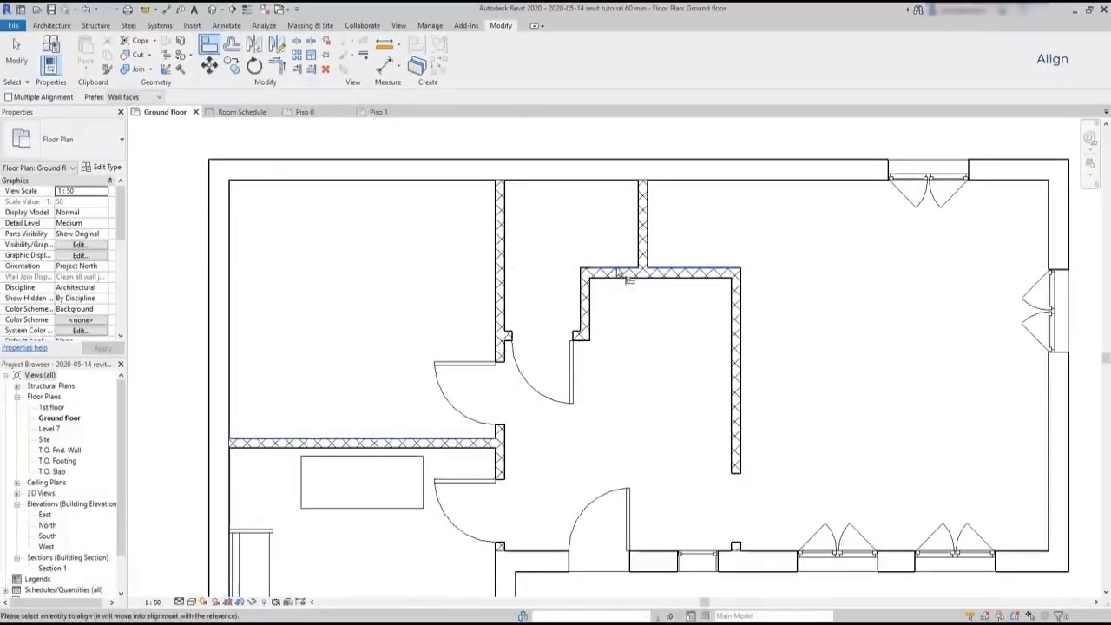
left_click(416, 442)
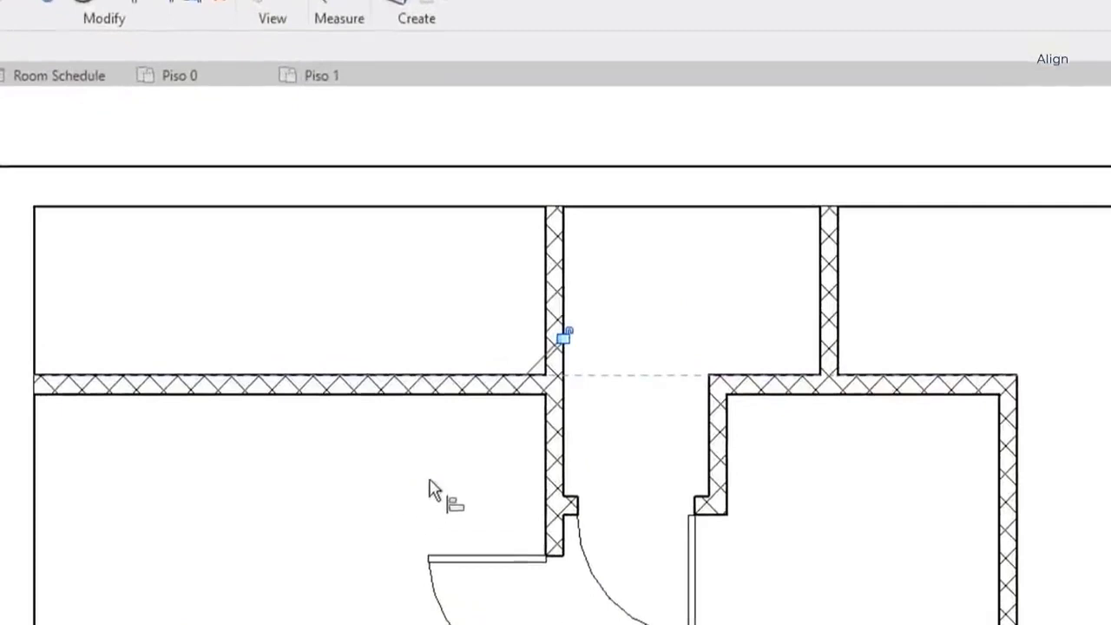
scroll(624, 317, "up", 3)
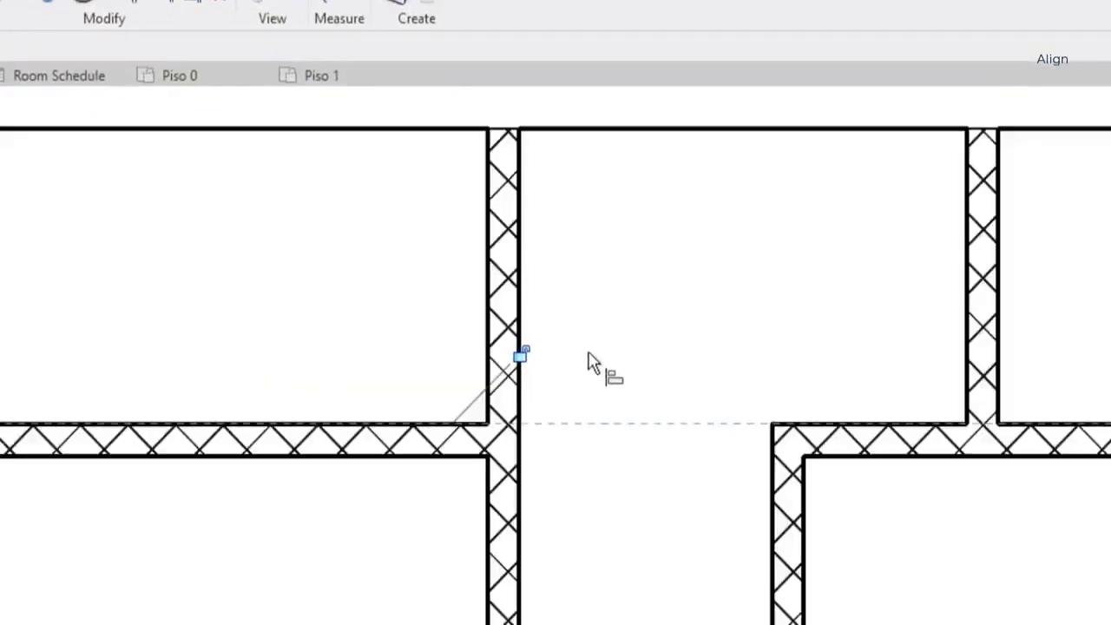
left_click(528, 363)
scroll(642, 454, "down", 4)
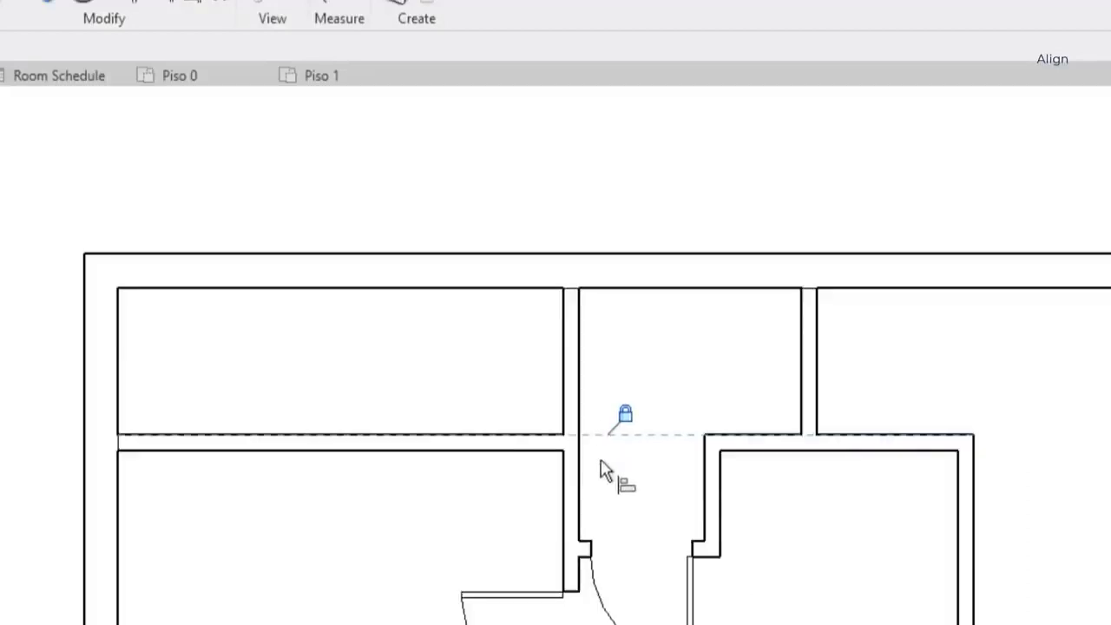
key("Escape")
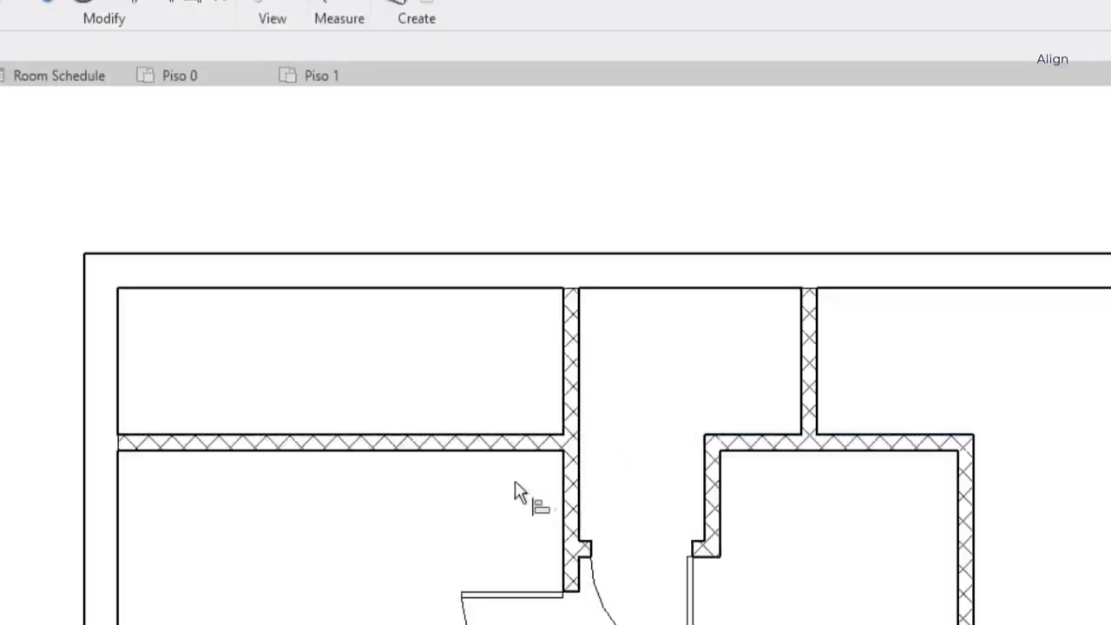
Try moving the locked horizontal partition between the left rooms downward to test its alignment with the hall partition
left_click(523, 446)
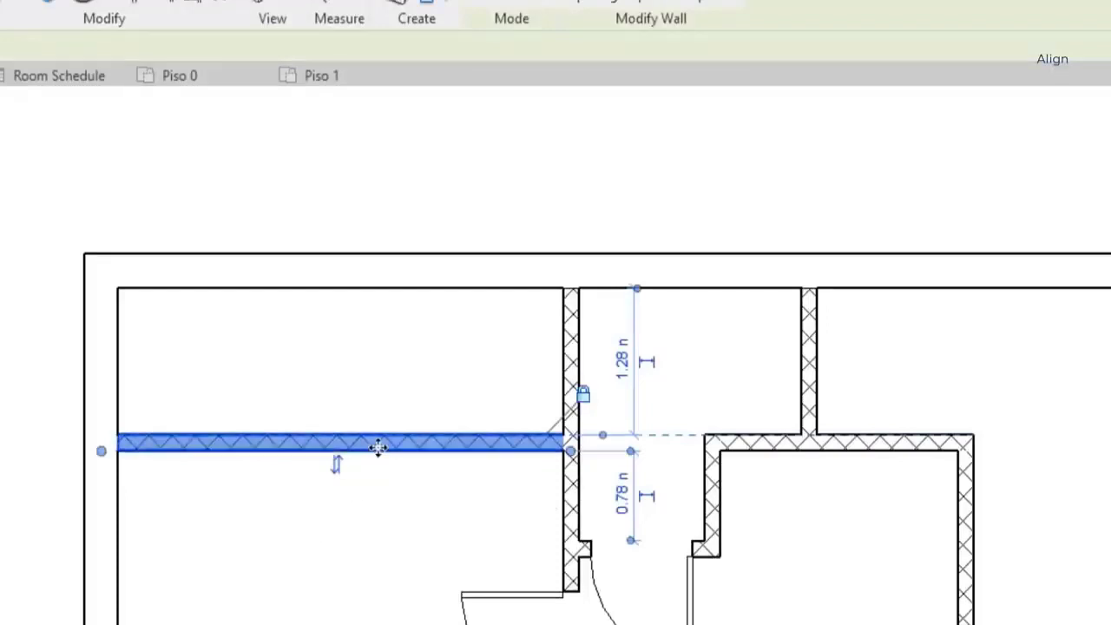
left_click_drag(378, 445, 377, 485)
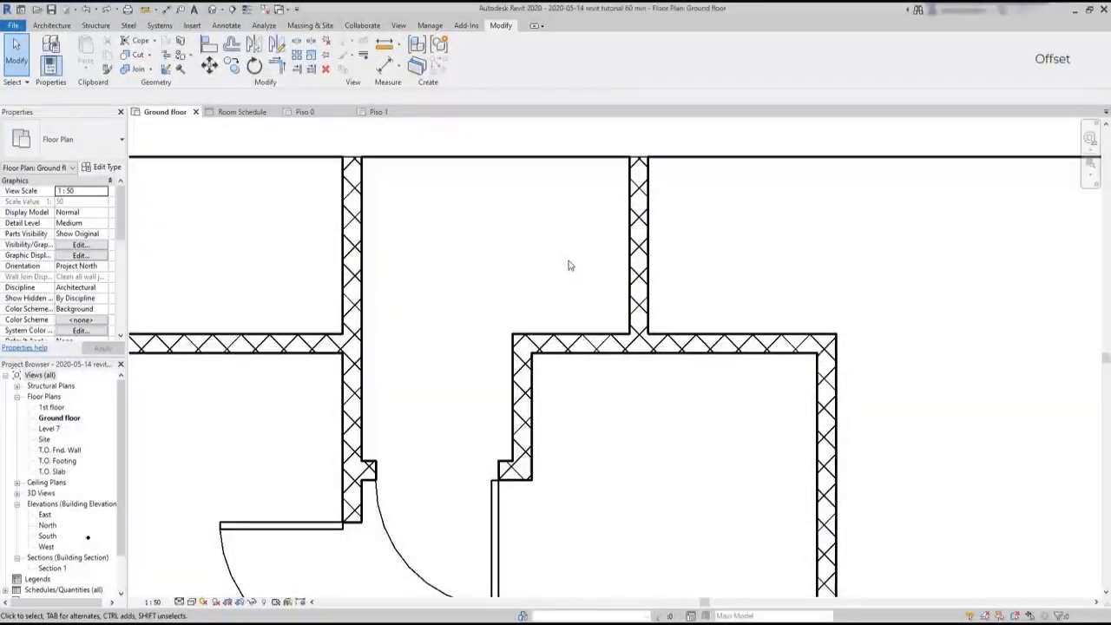
Offset a copy of the short vertical wall above the hall partition 0.5 m to its right, and undo it
left_click(232, 48)
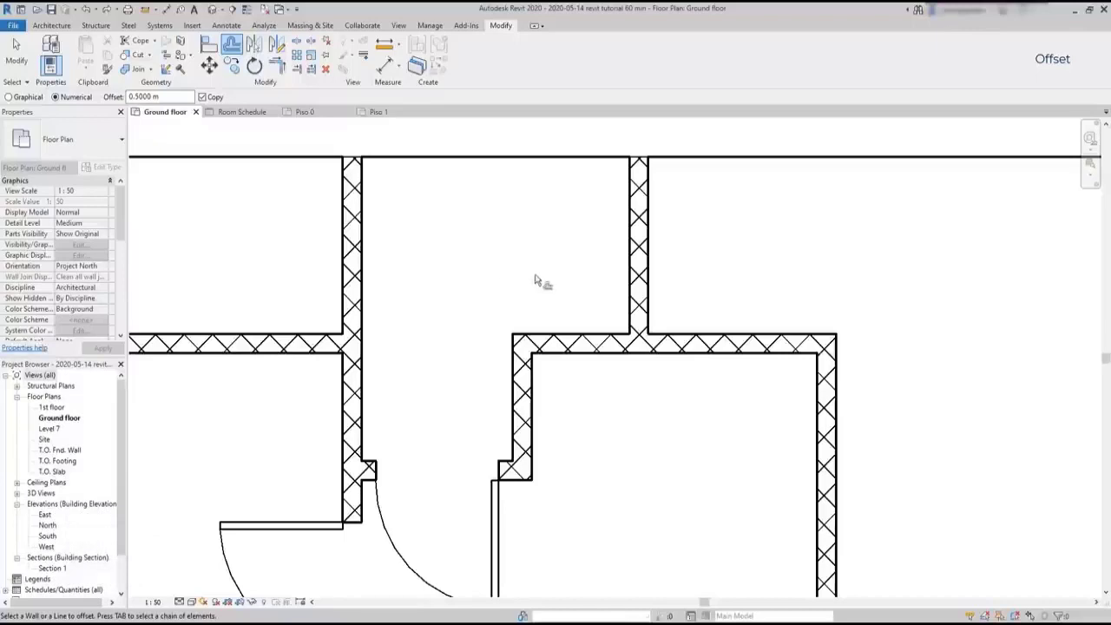
left_click(644, 278)
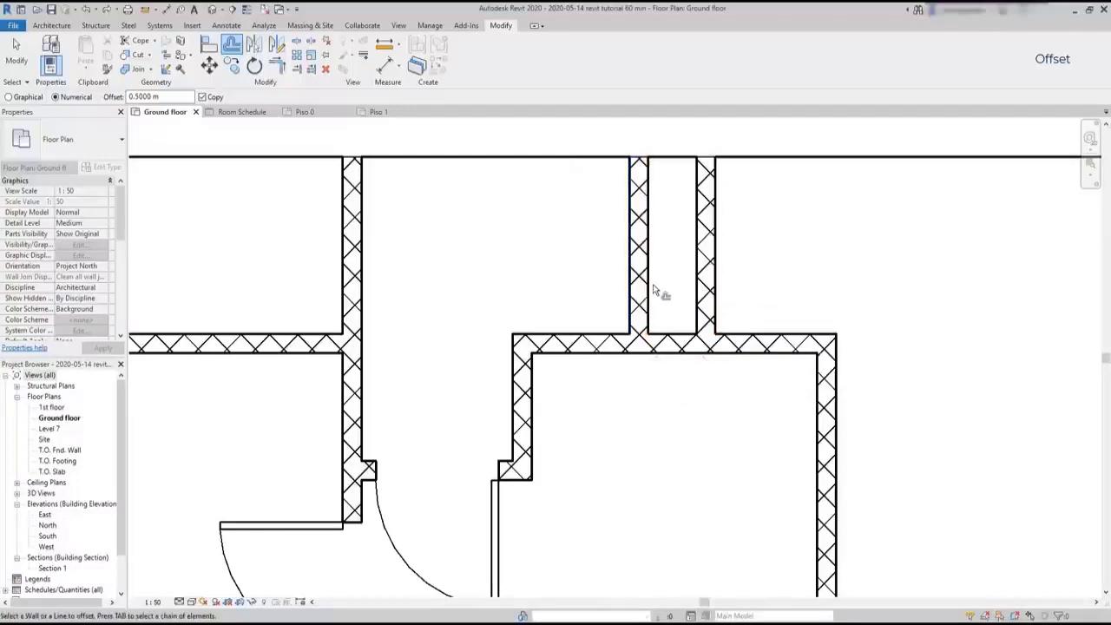
key("Escape")
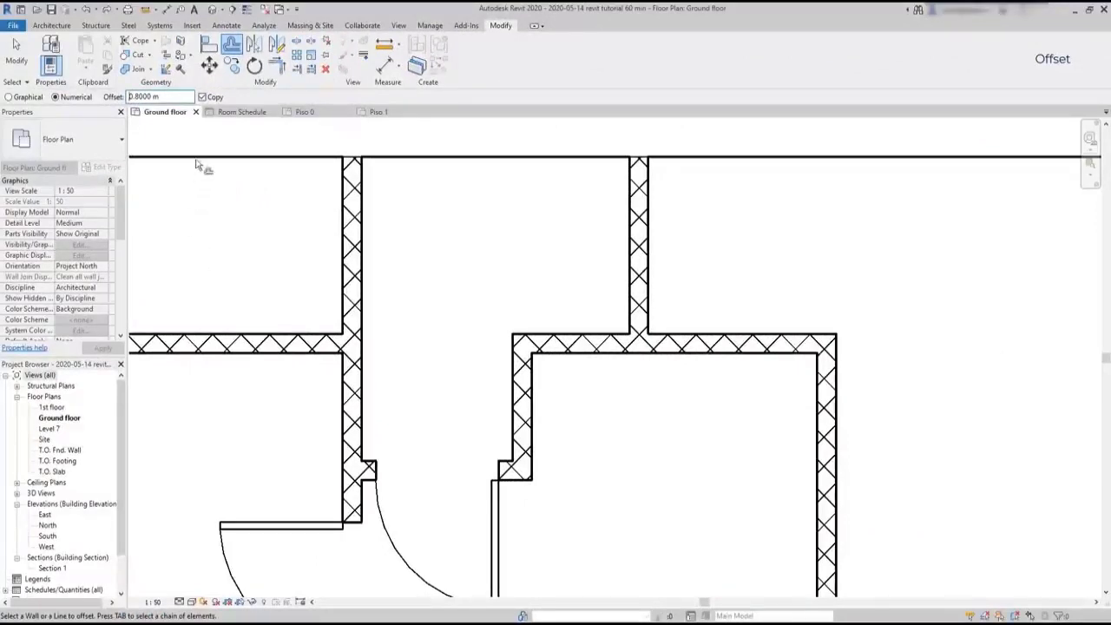
Offset the short vertical wall itself 0.8 m to the left with Copy turned off, and undo it
left_click(204, 99)
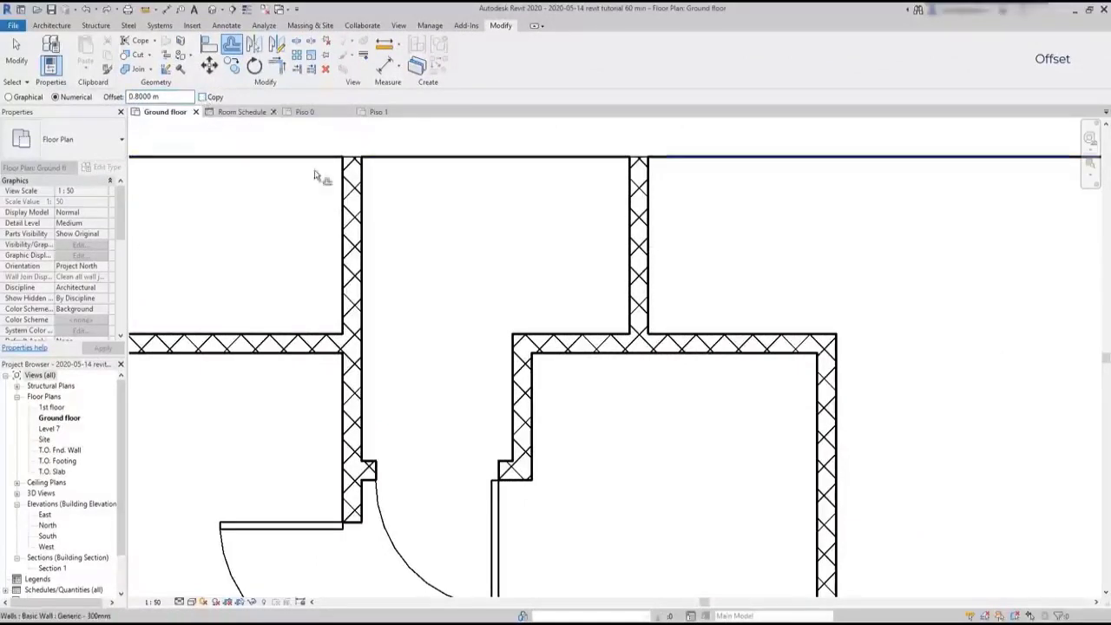
left_click(632, 306)
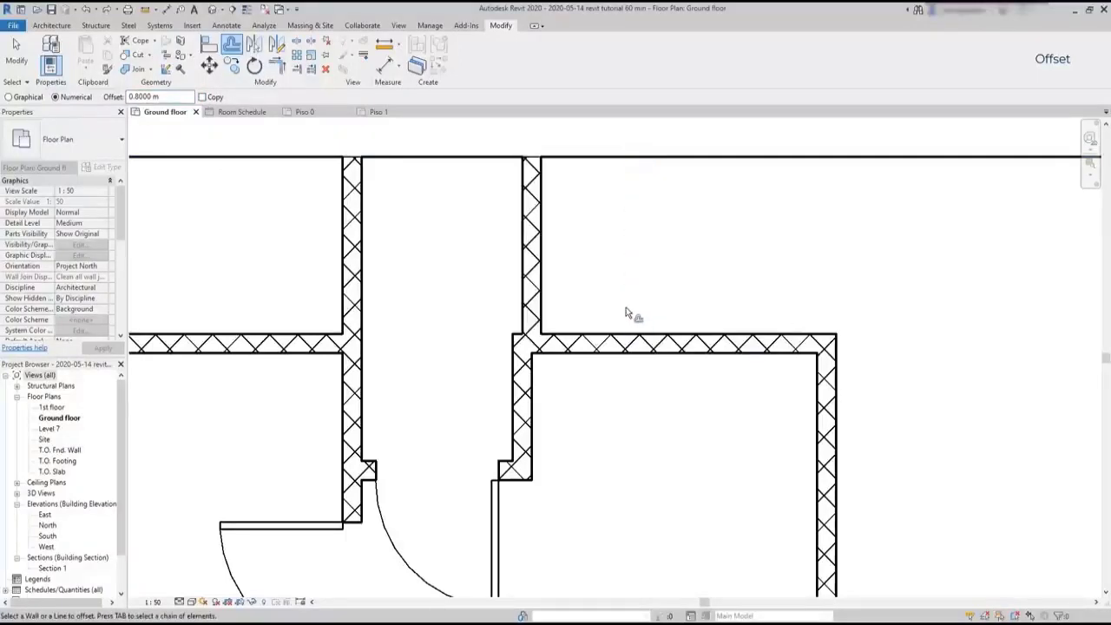
key("ctrl+z")
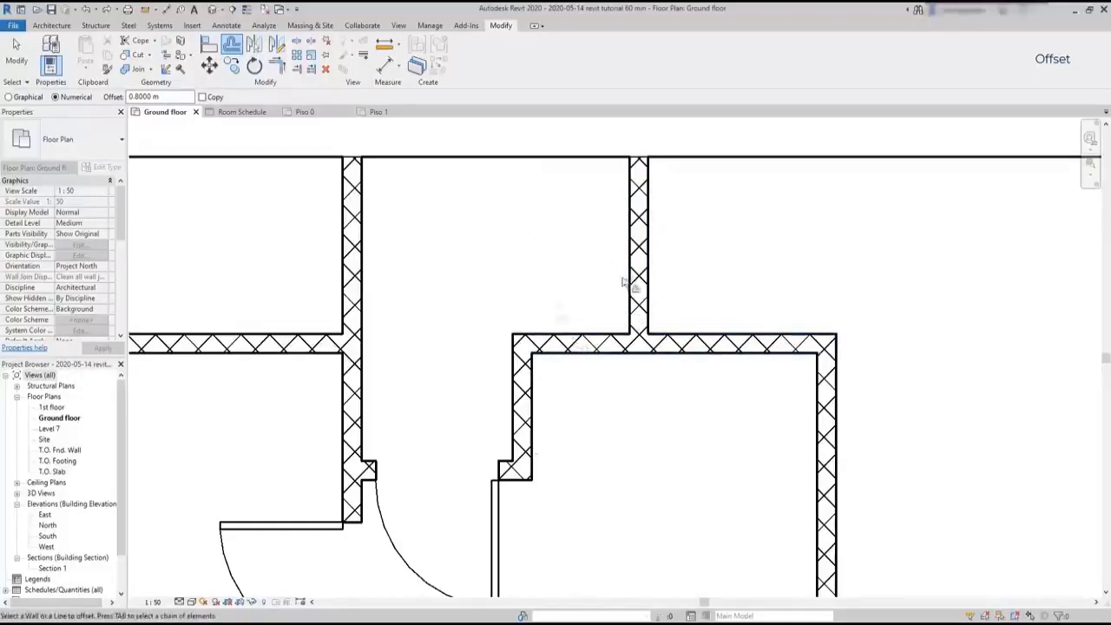
Offset the short vertical wall graphically, without copying, from its lower end to the hall partition's right corner, 1.4 m away
left_click(33, 98)
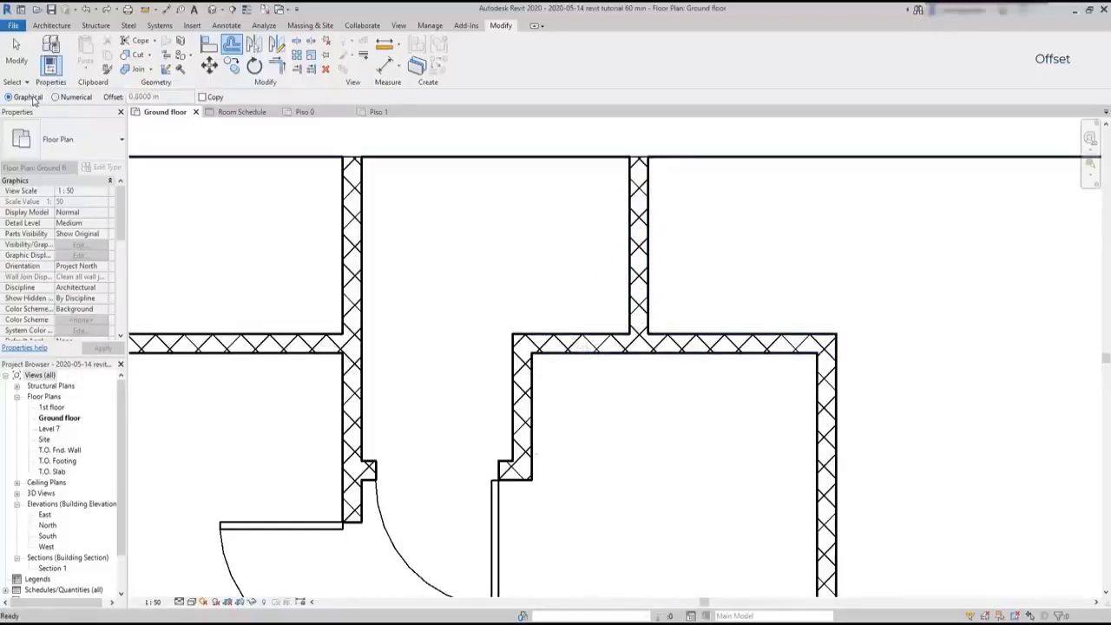
left_click(644, 308)
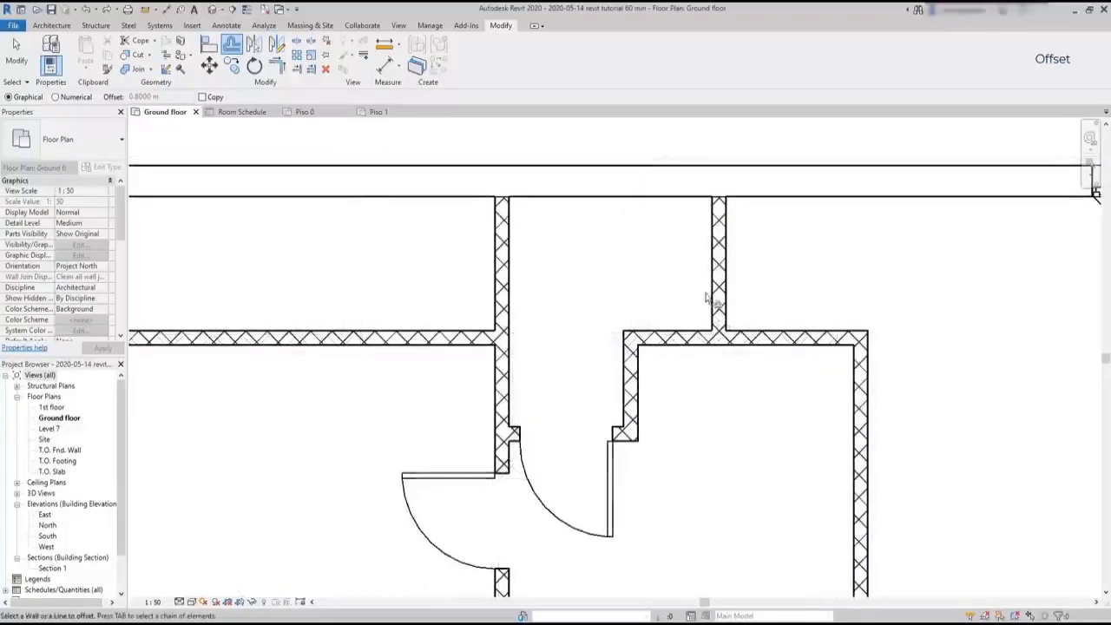
left_click(727, 333)
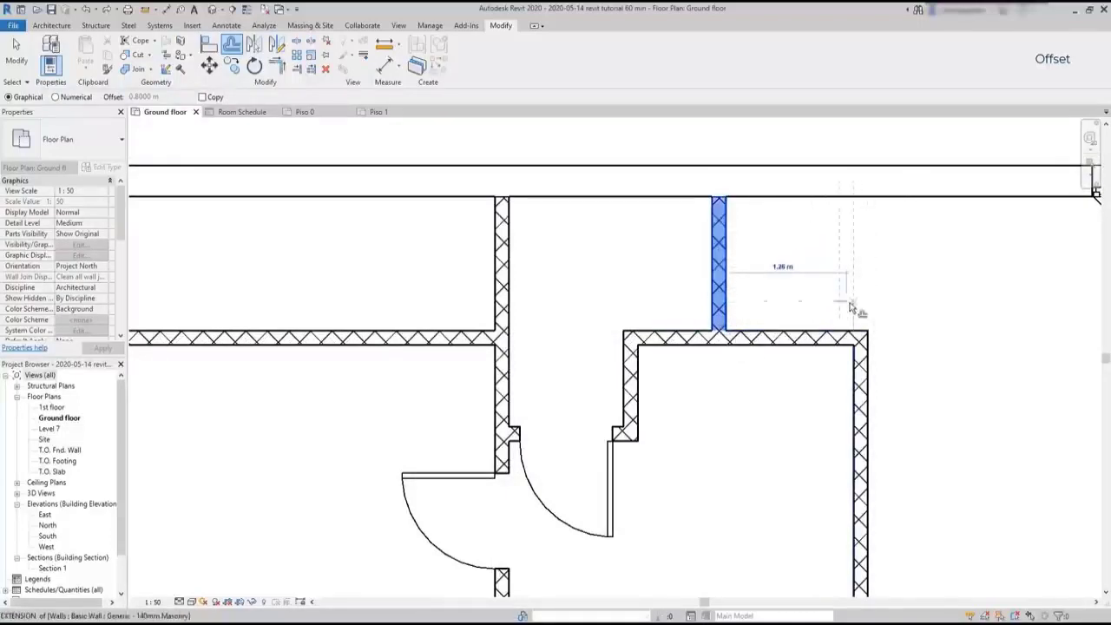
left_click(869, 333)
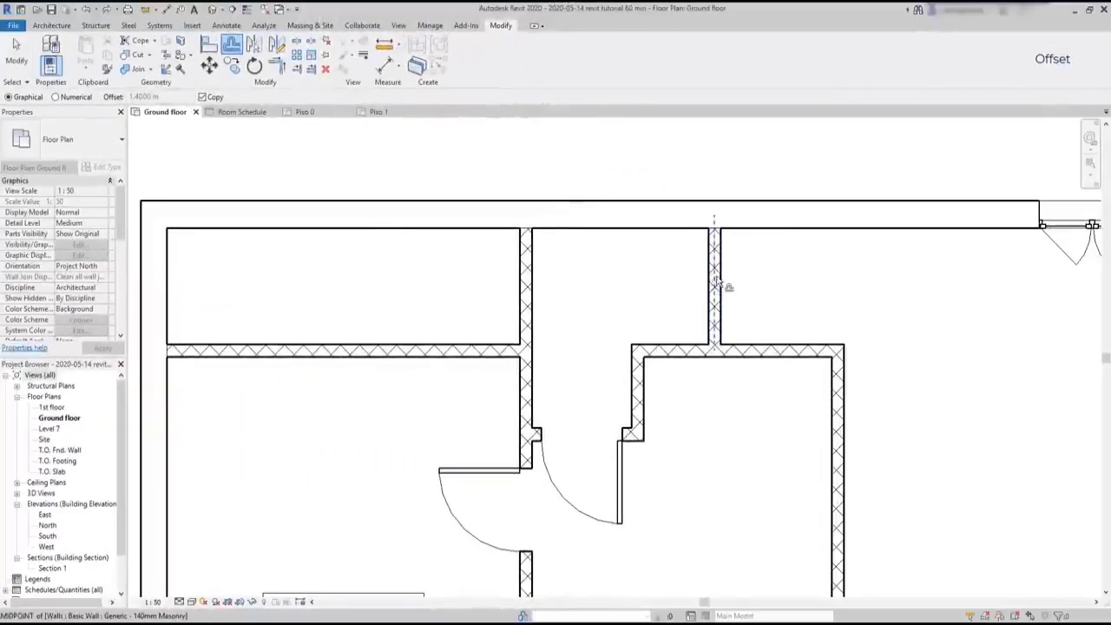
Offset a copy of the short vertical wall graphically by about 3.6 m, from its upper end to the window edge in the top exterior wall
left_click(724, 232)
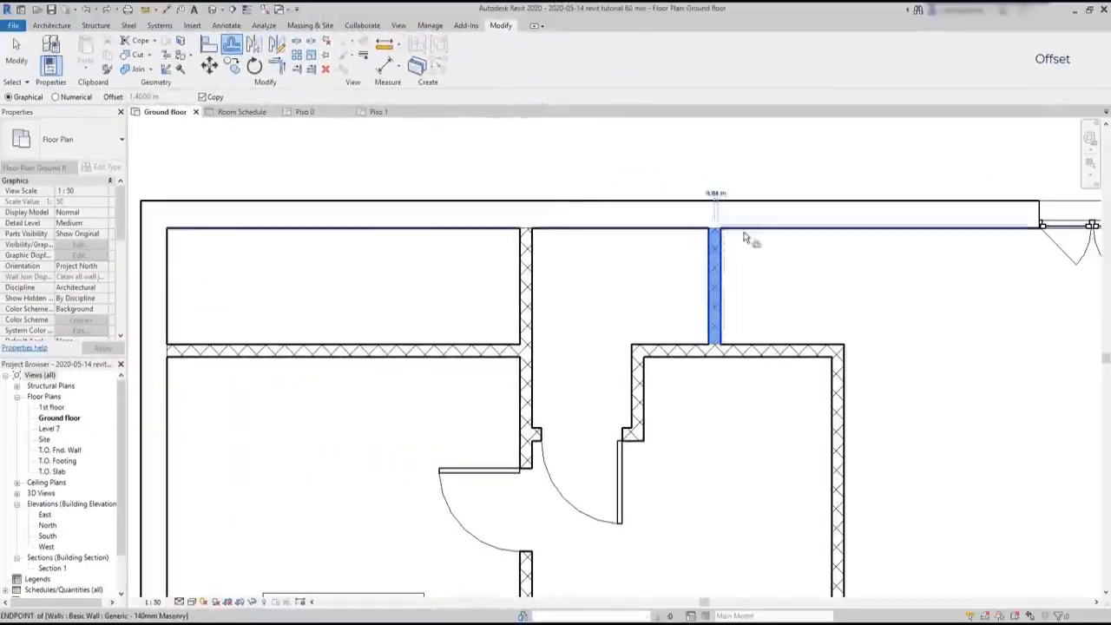
left_click(1037, 234)
scroll(806, 302, "down", 1)
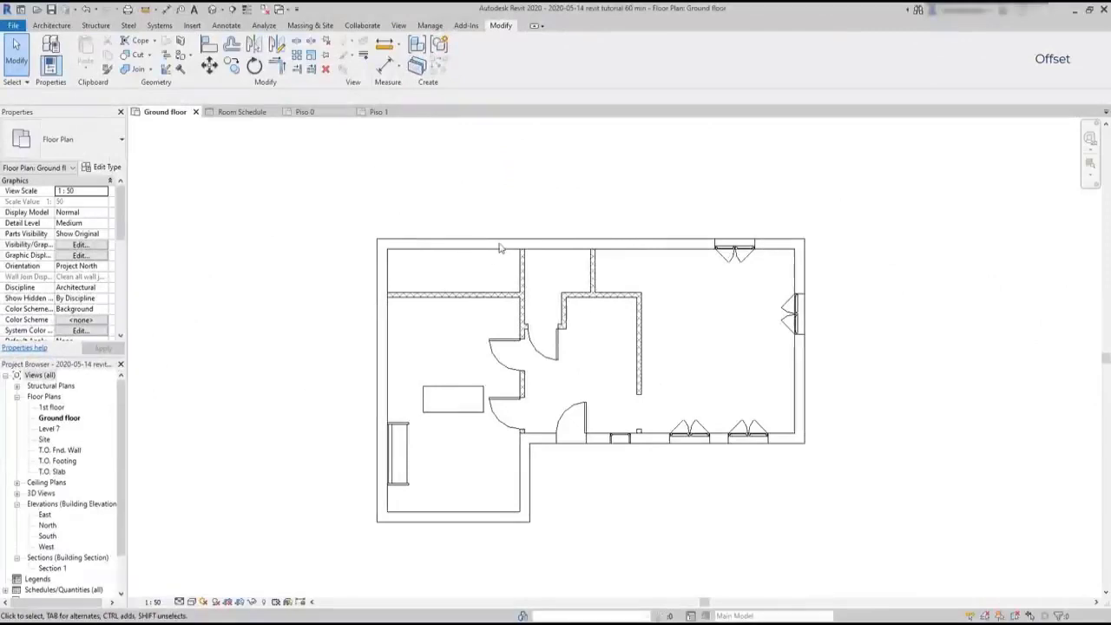
Try to offset the left and top exterior walls together as copies
left_click(381, 292)
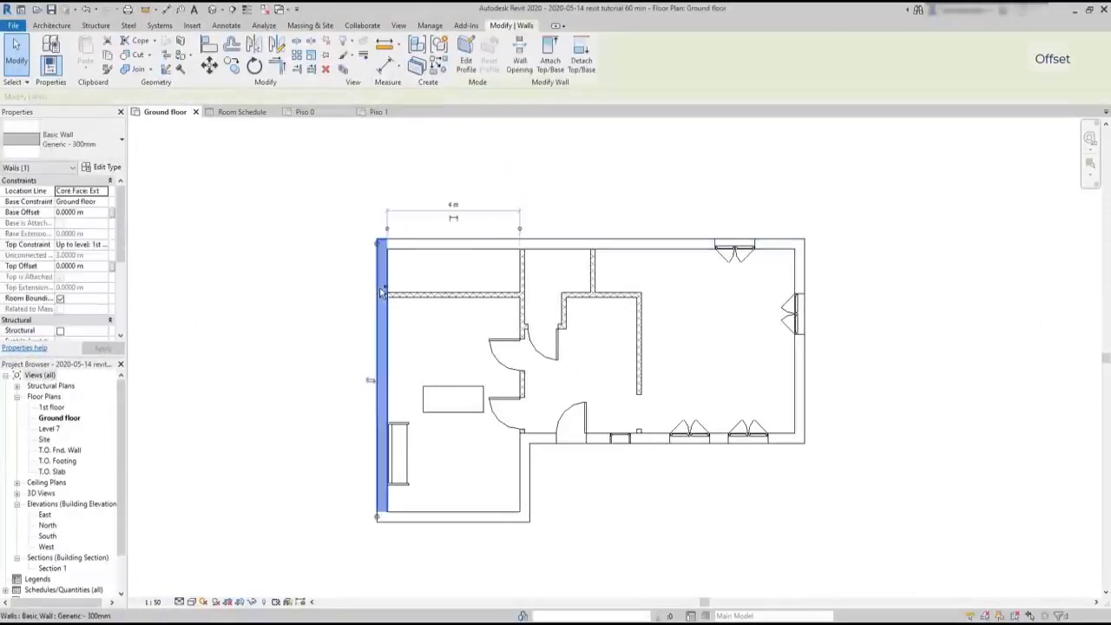
left_click(433, 245, "ctrl")
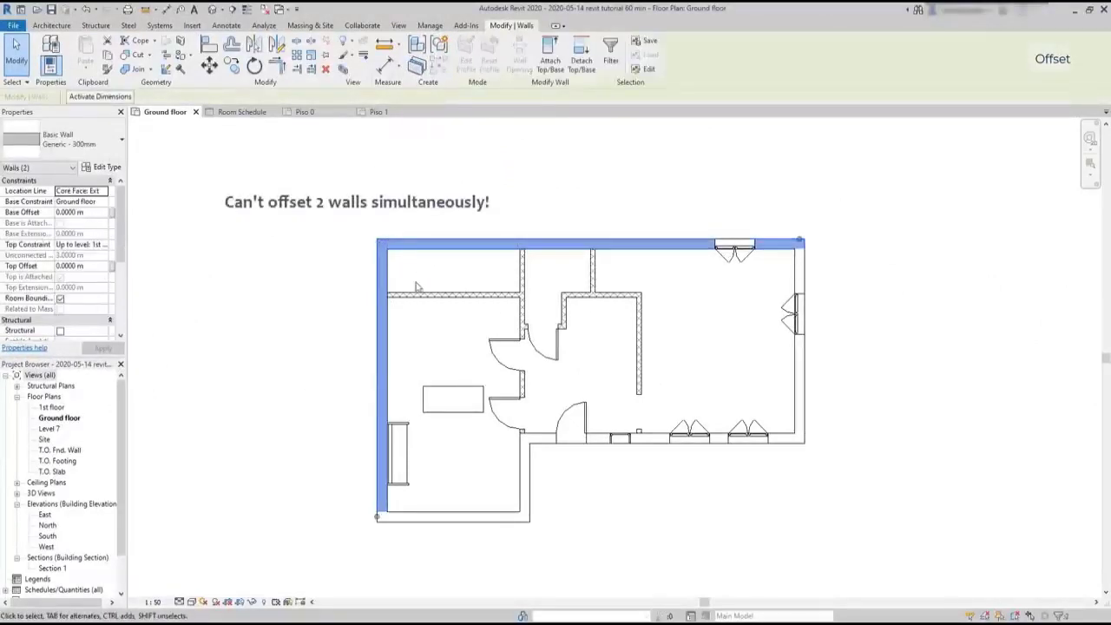
left_click(232, 43)
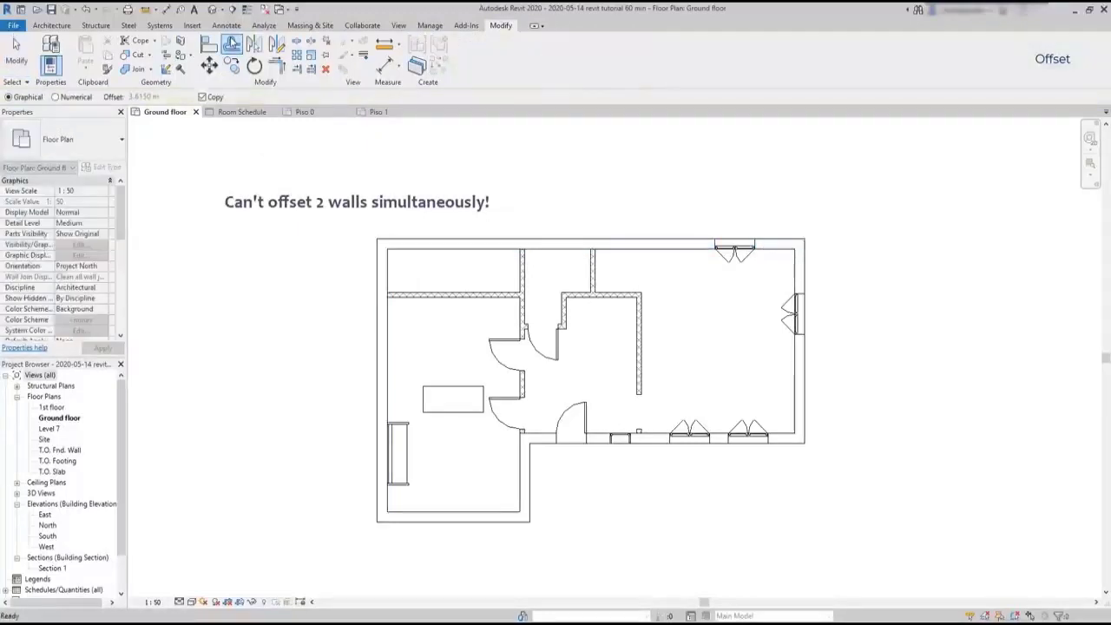
left_click(379, 301)
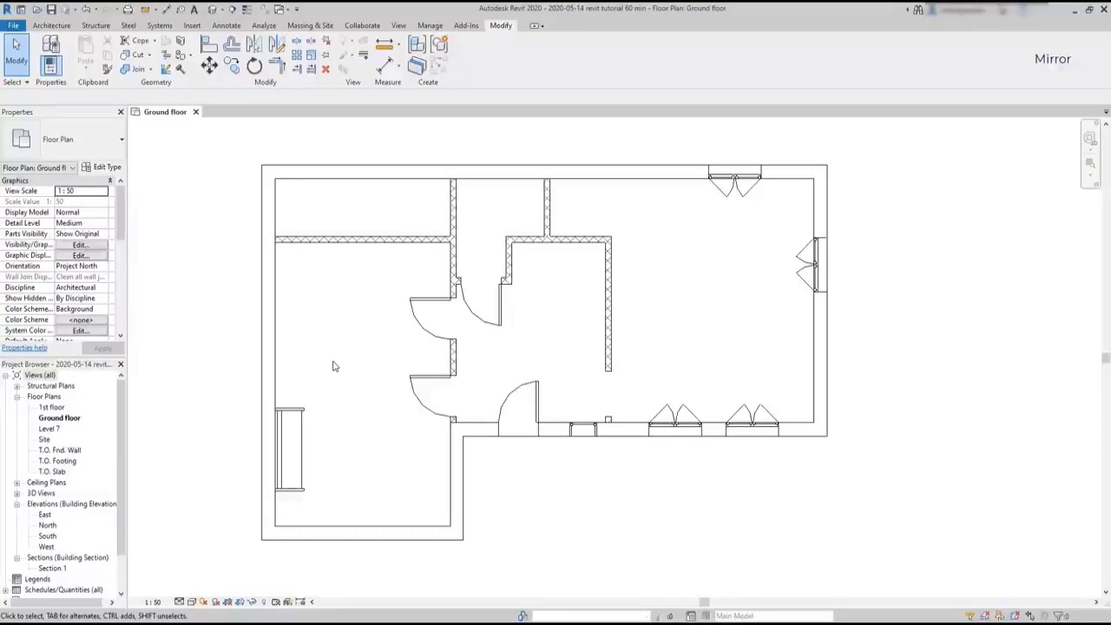
Move the left rooms' horizontal partition down to the wall segment between the two left-room doors
left_click(388, 240)
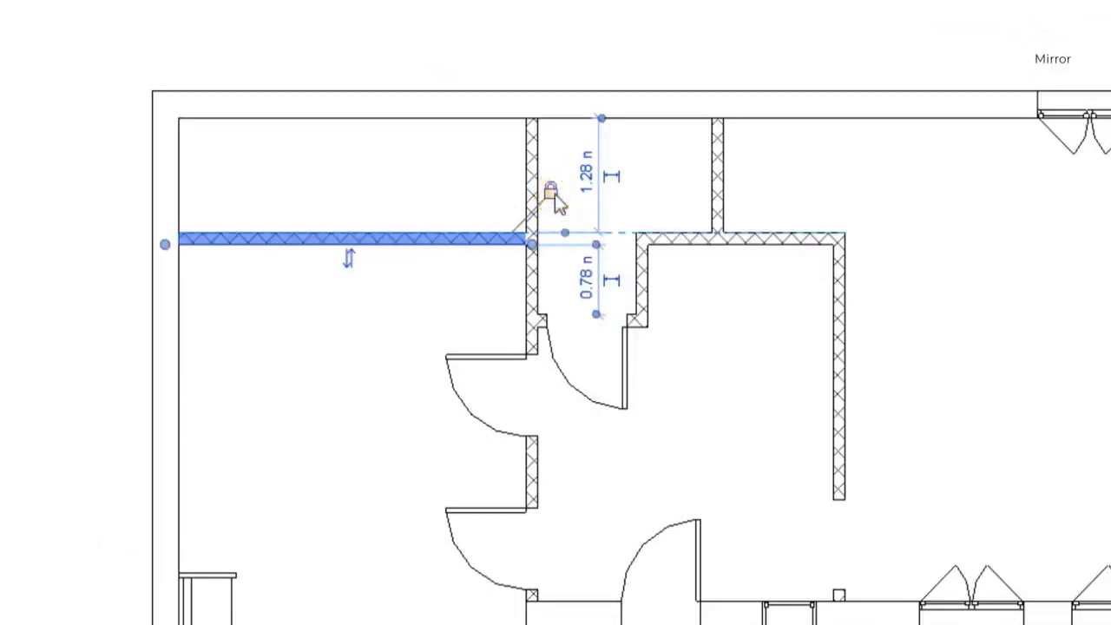
left_click(452, 245)
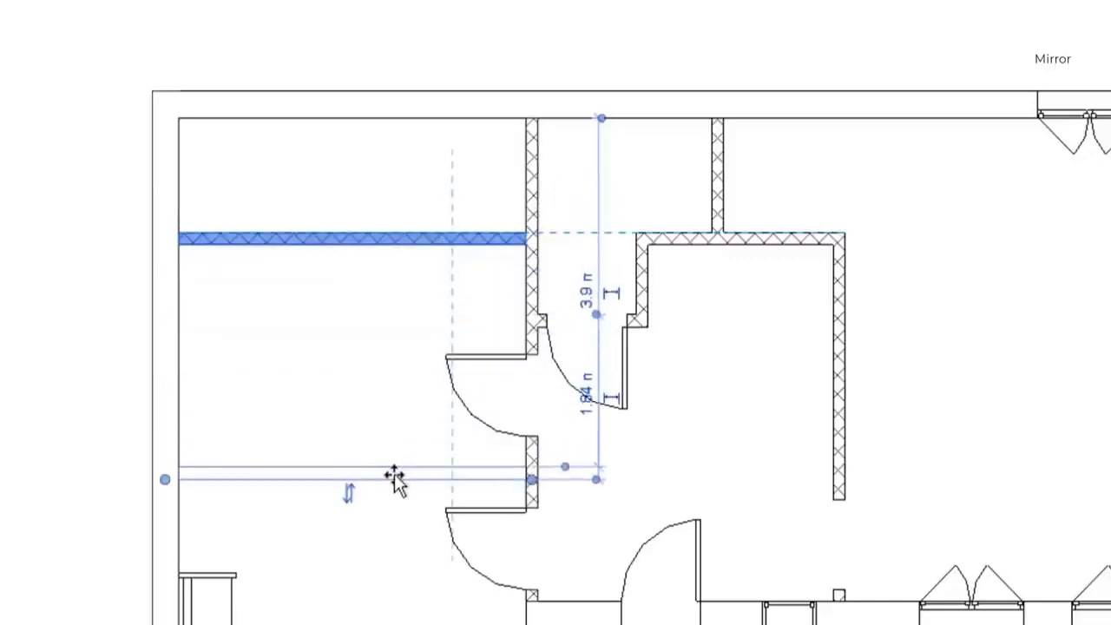
left_click(394, 472)
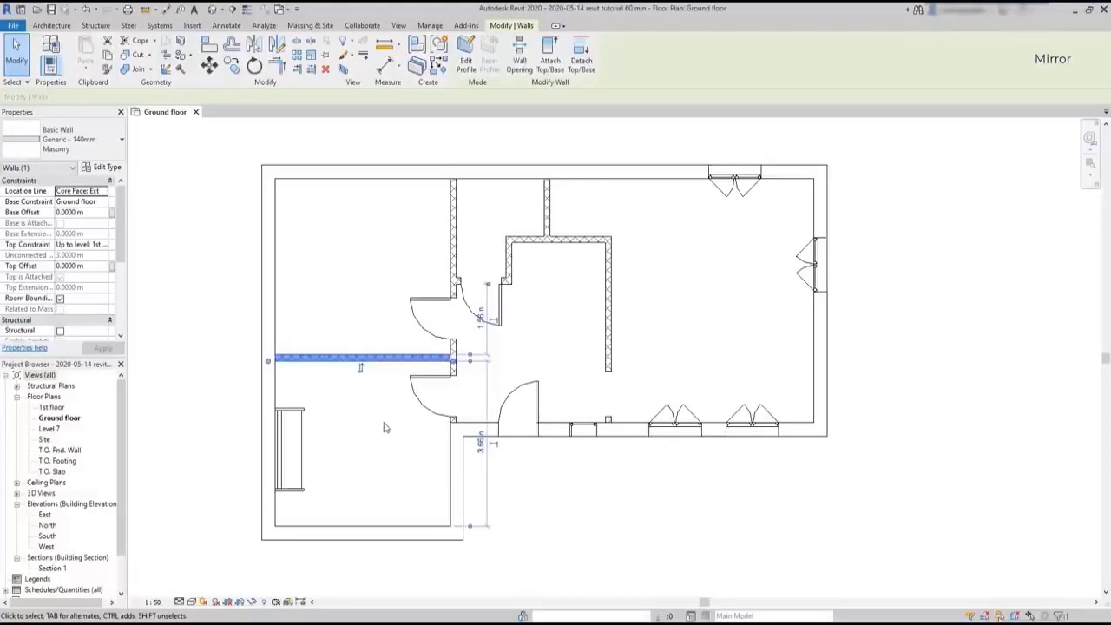
key("Escape")
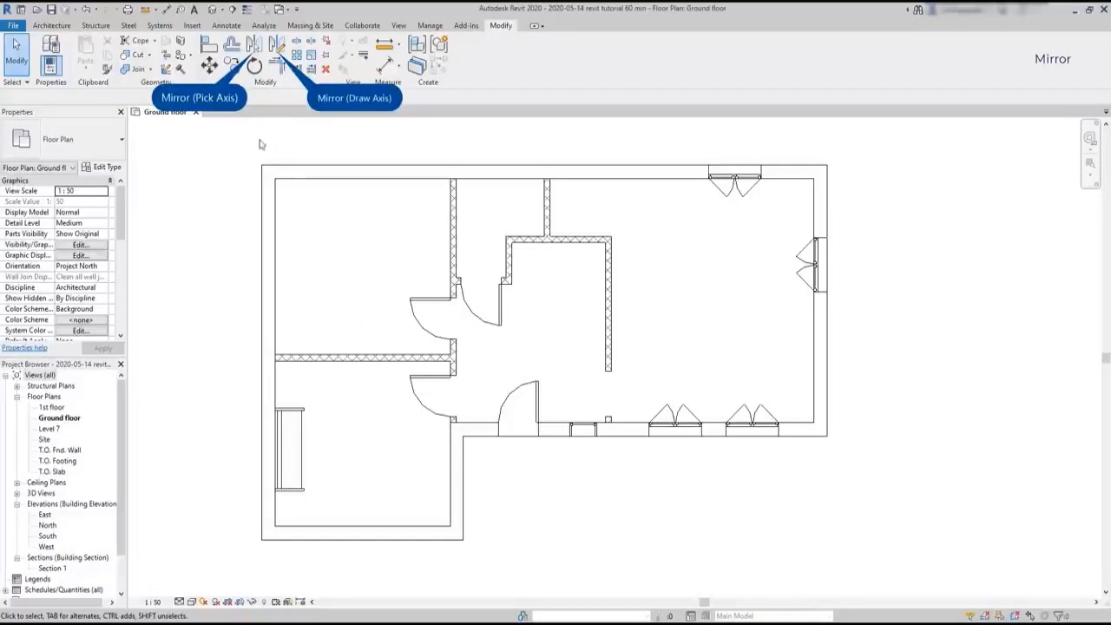
Mirror a copy of the sofa into the upper-left room, picking the horizontal partition's centerline as the axis
left_click(254, 45)
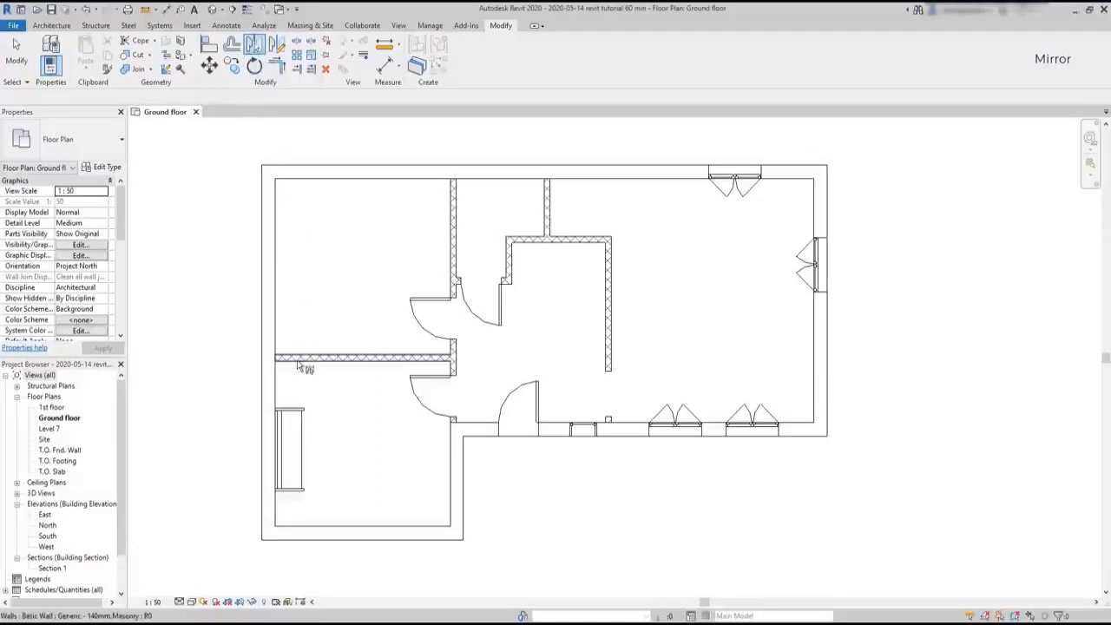
left_click(297, 417)
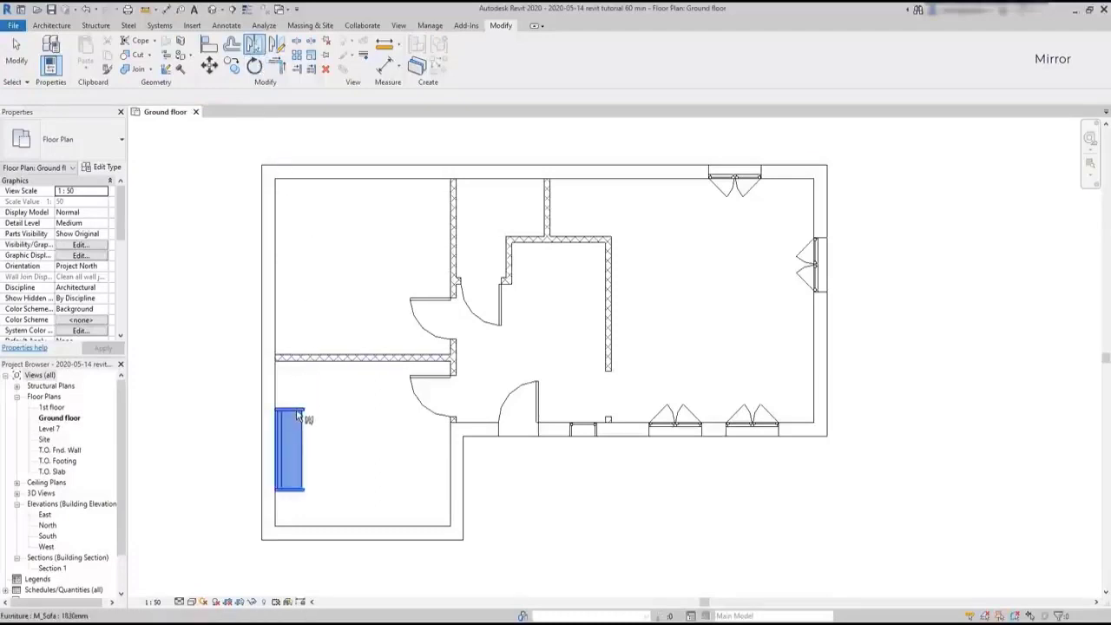
key("Return")
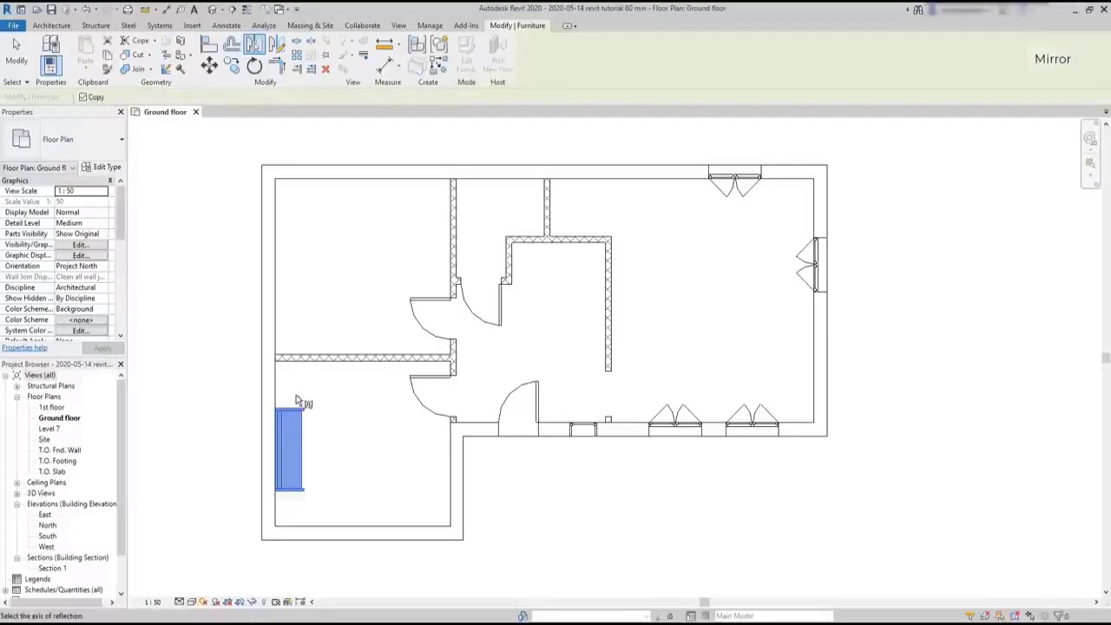
scroll(288, 389, "up", 1)
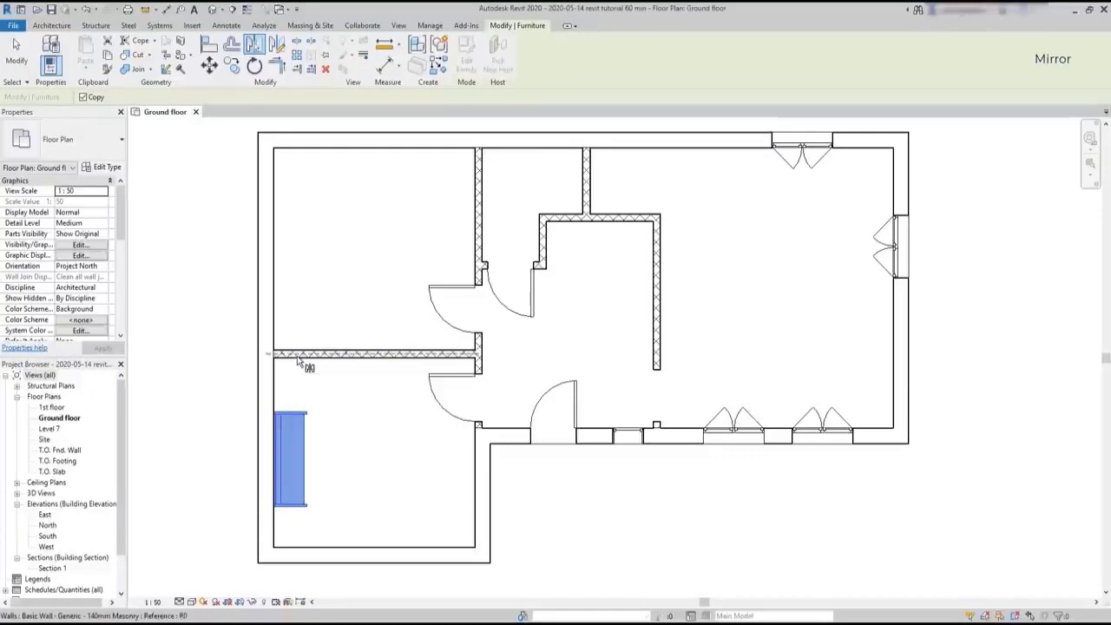
left_click(298, 361)
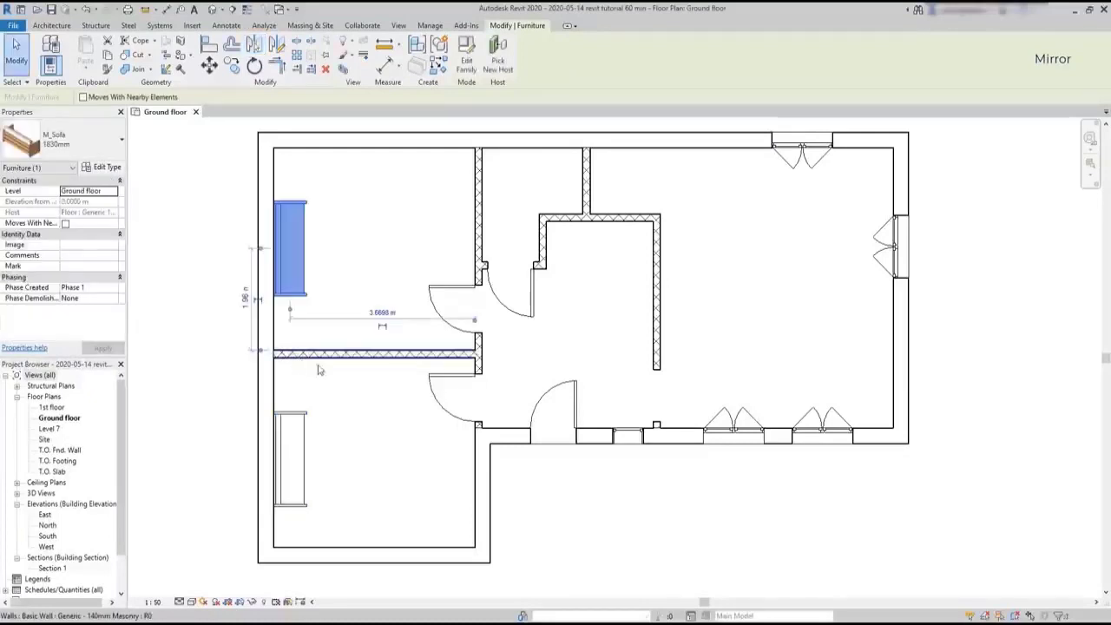
left_click(351, 397)
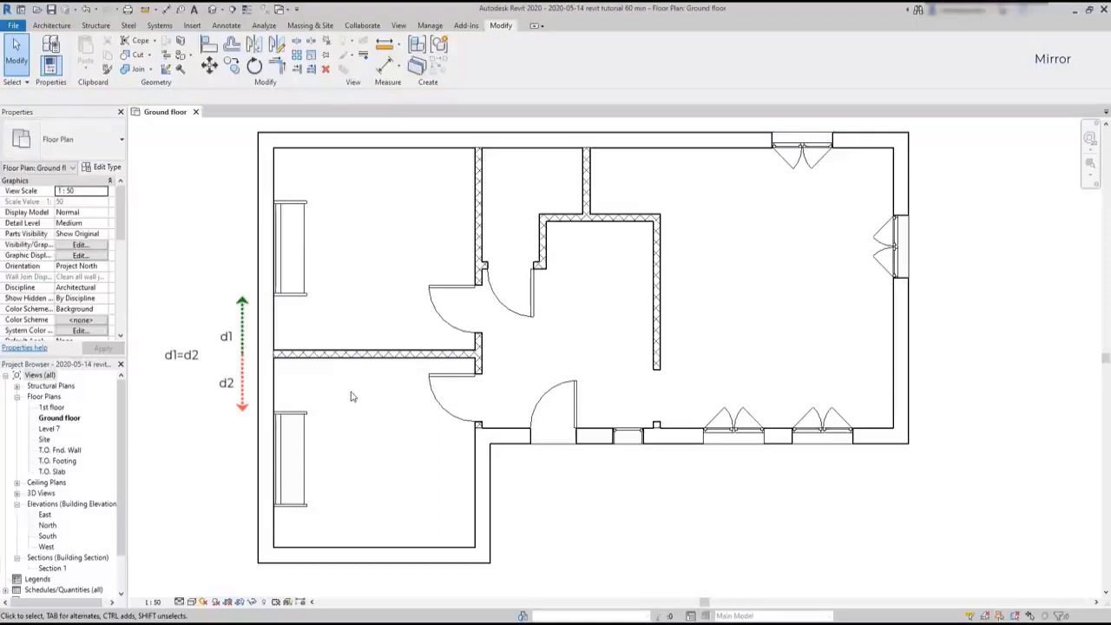
Mirror a copy of the lower-left sofa to the opposite wall, drawing a vertical axis from the midpoint of the room's bottom wall
left_click(278, 46)
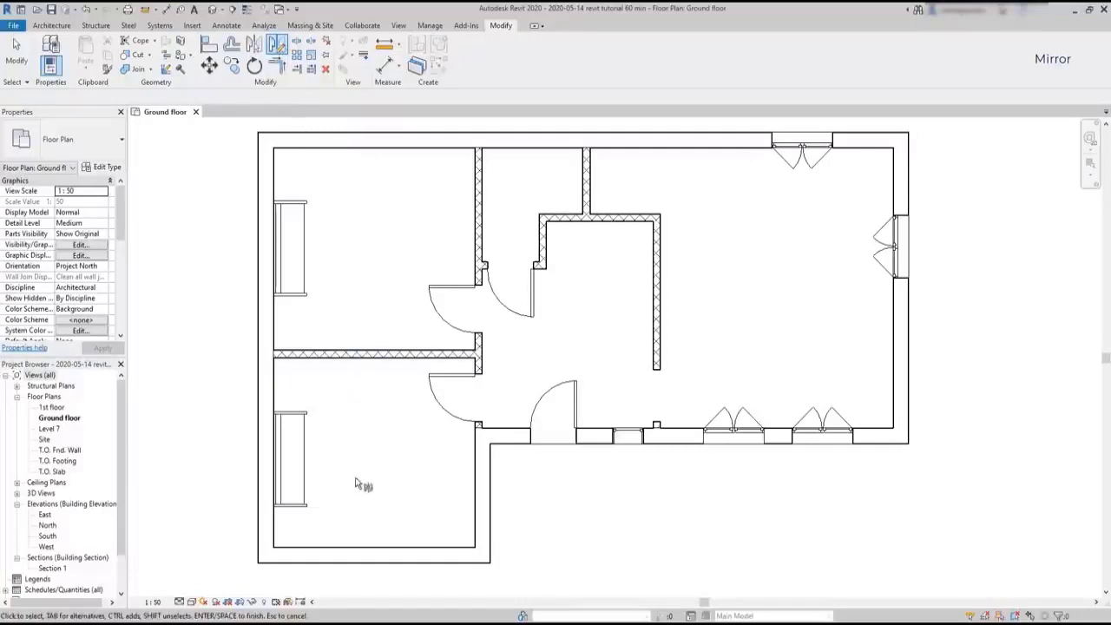
left_click(306, 503)
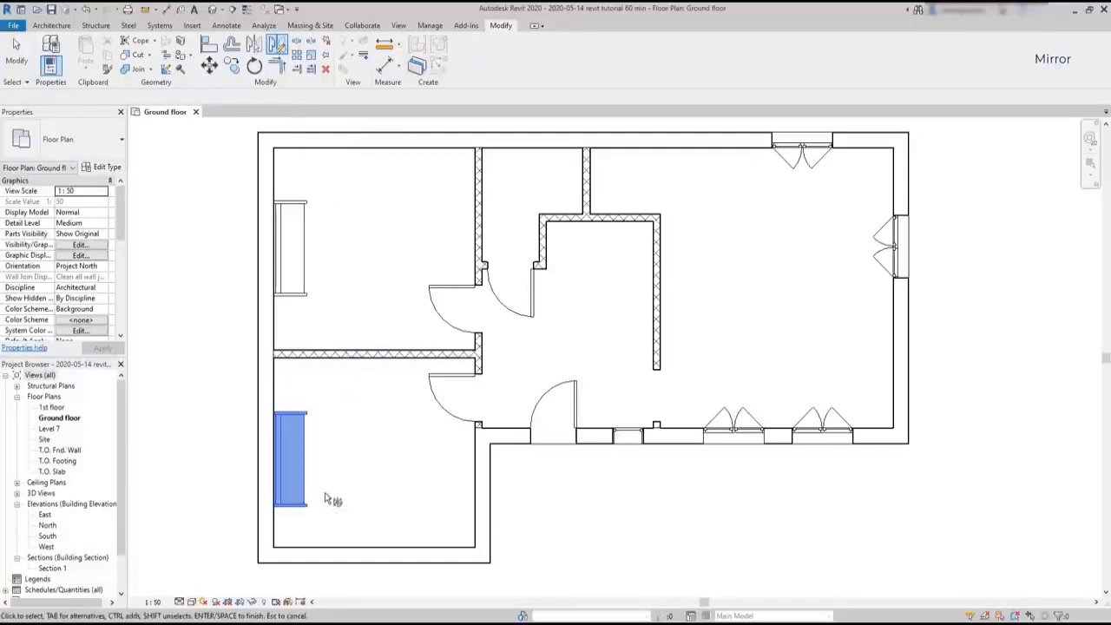
key("Return")
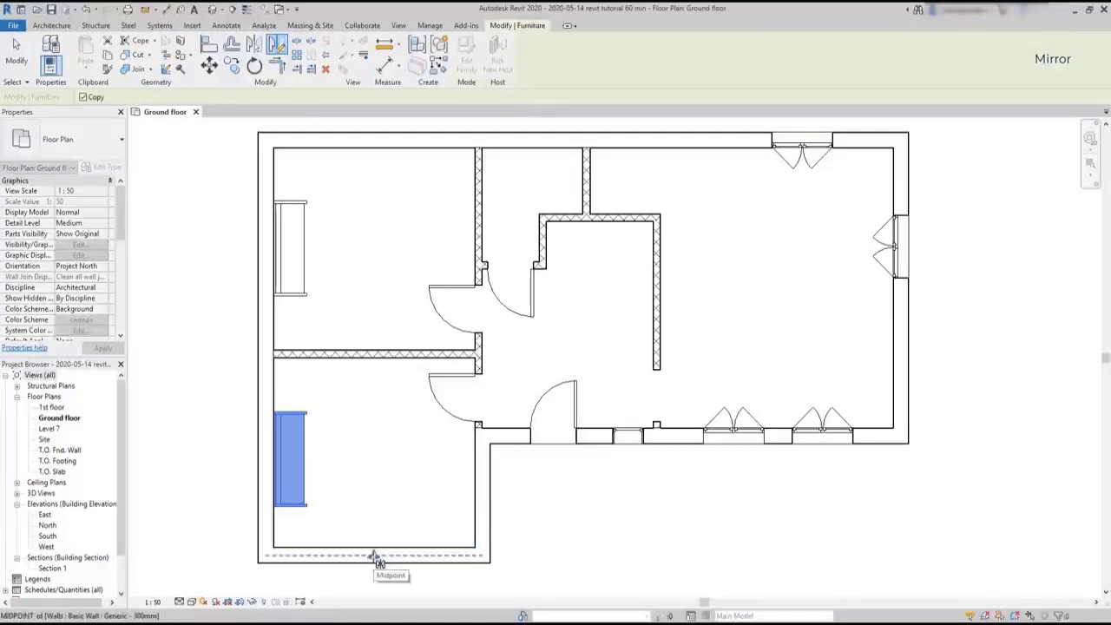
left_click(374, 555)
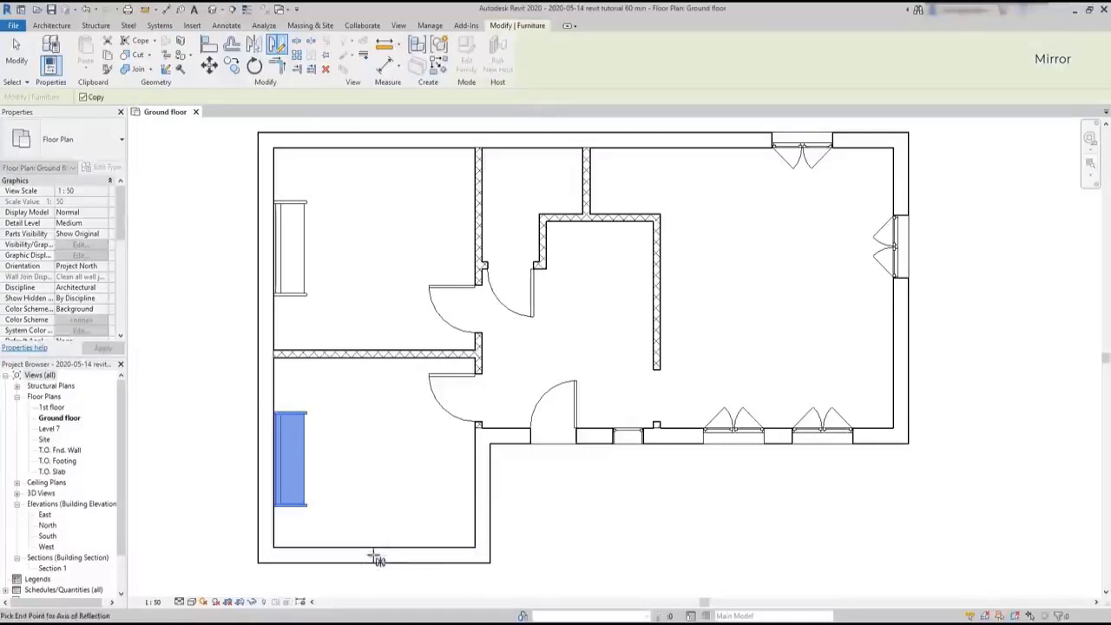
left_click(374, 431)
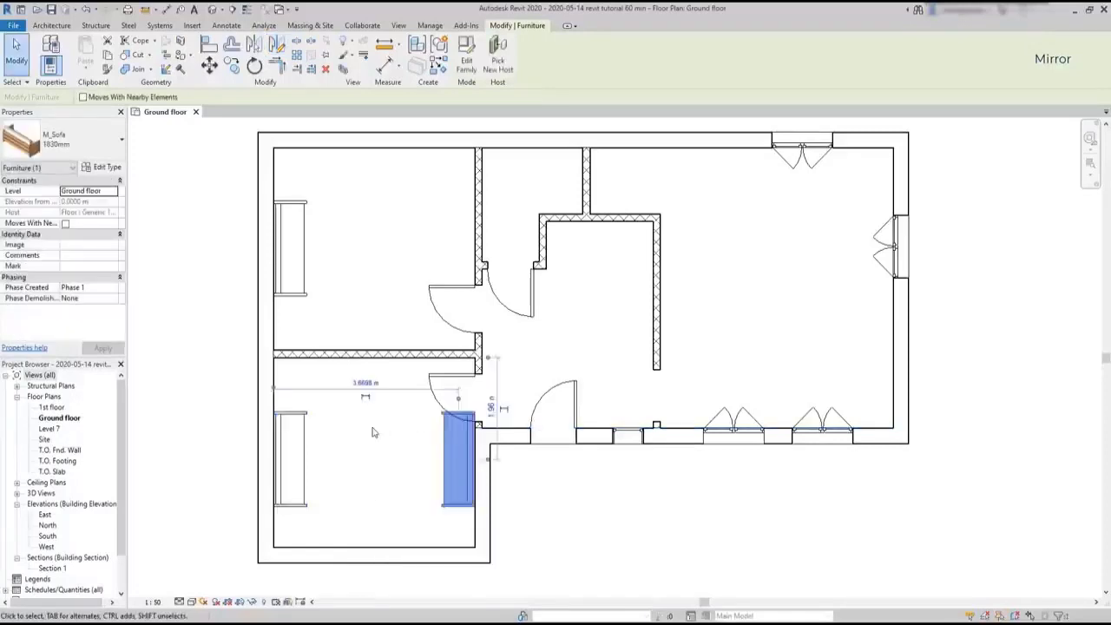
key("Escape")
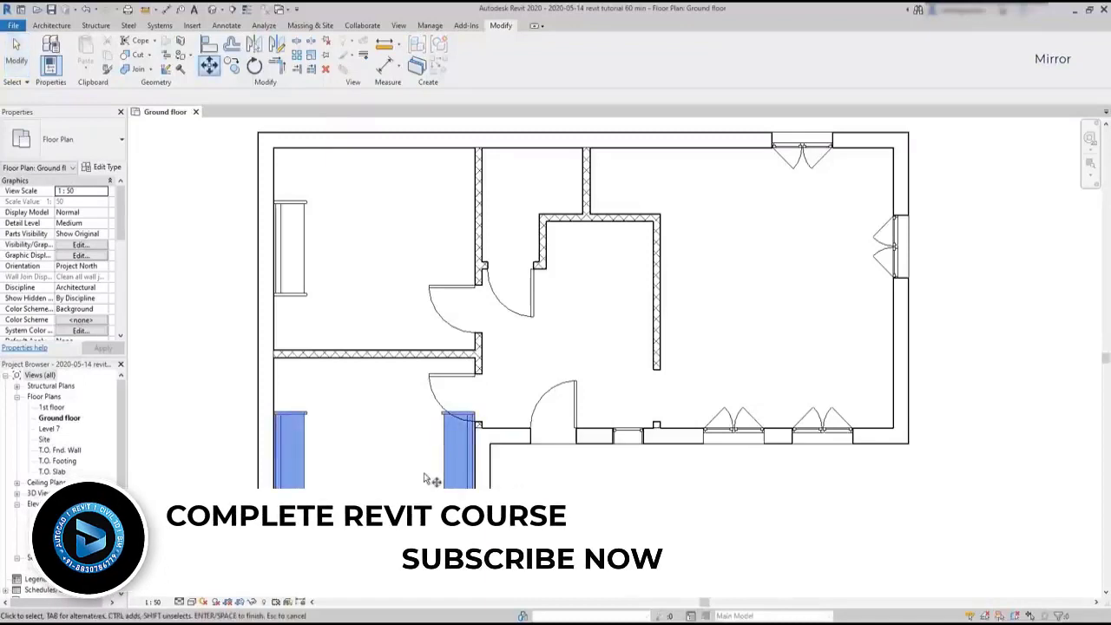
Move both sofas in the lower-left room straight down to the room's bottom wall
key("Return")
scroll(459, 527, "up", 3)
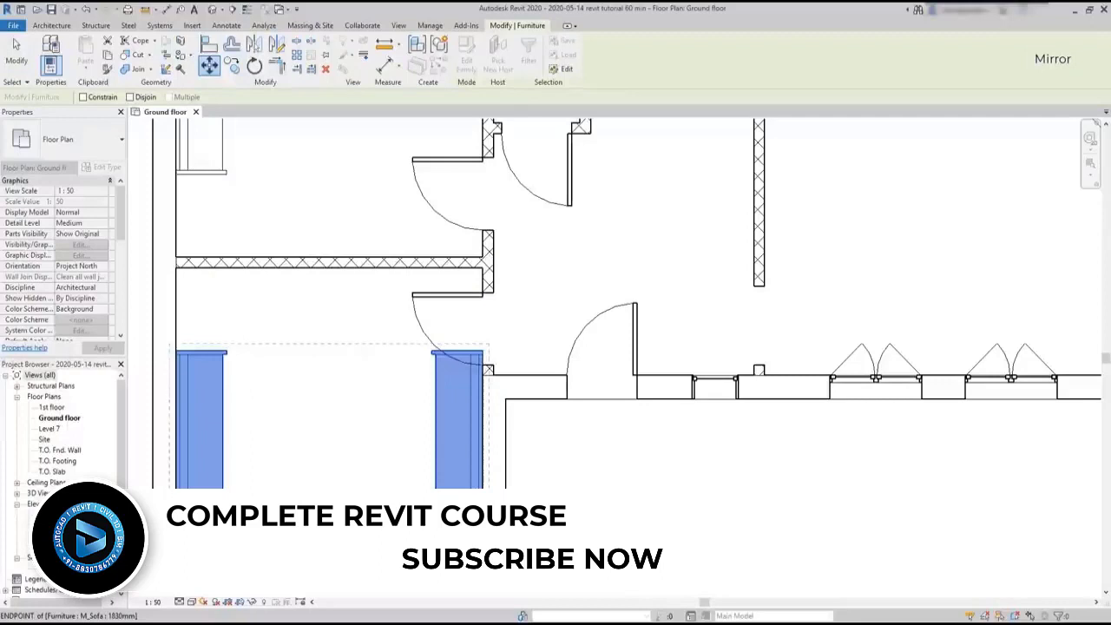
left_click(483, 494)
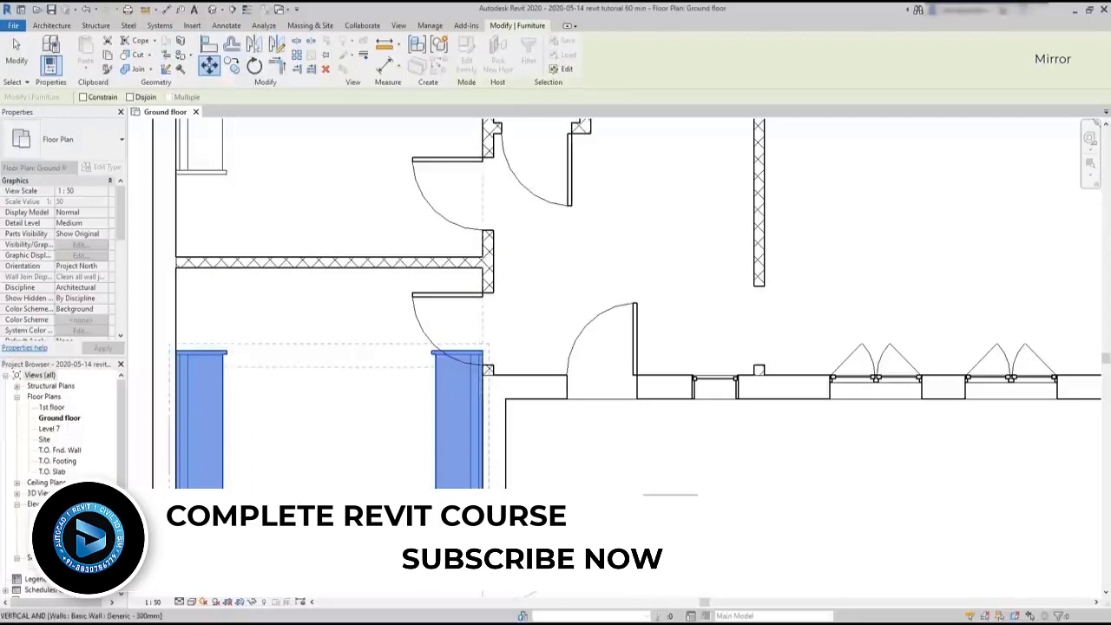
left_click(482, 517)
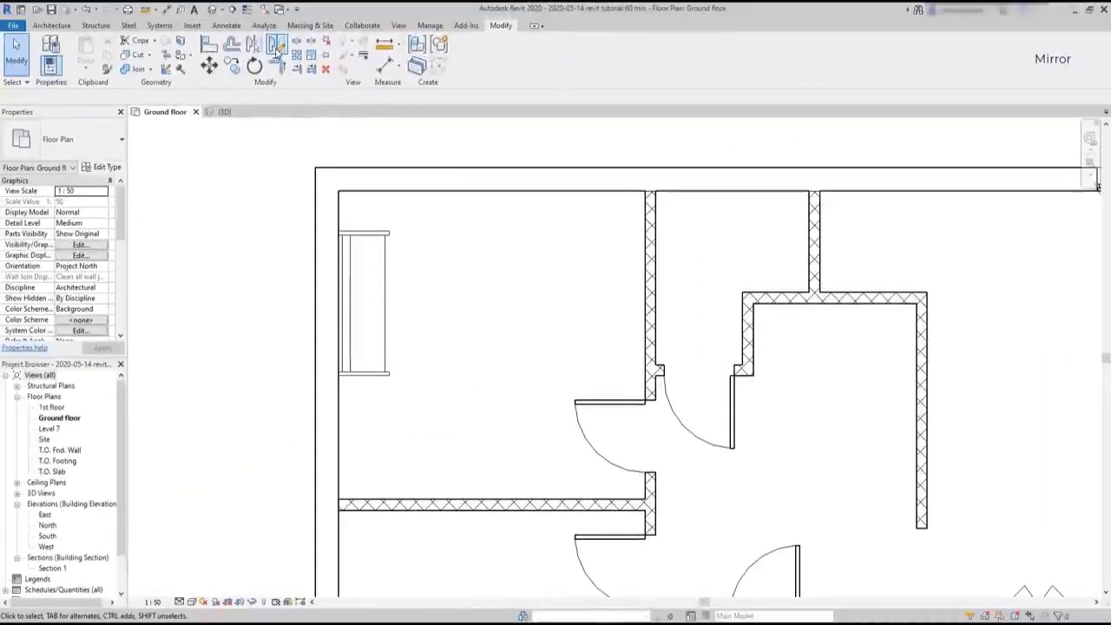
Mirror the upper-left room's sofa without copying it, drawing a vertical axis from the midpoint of the horizontal partition
left_click(276, 48)
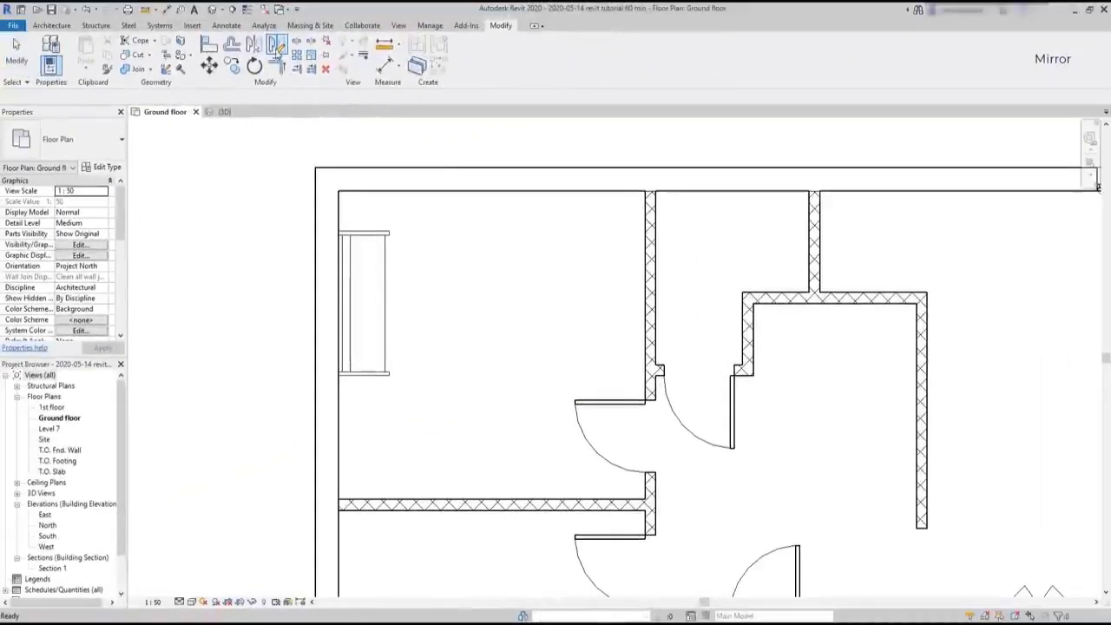
left_click(378, 236)
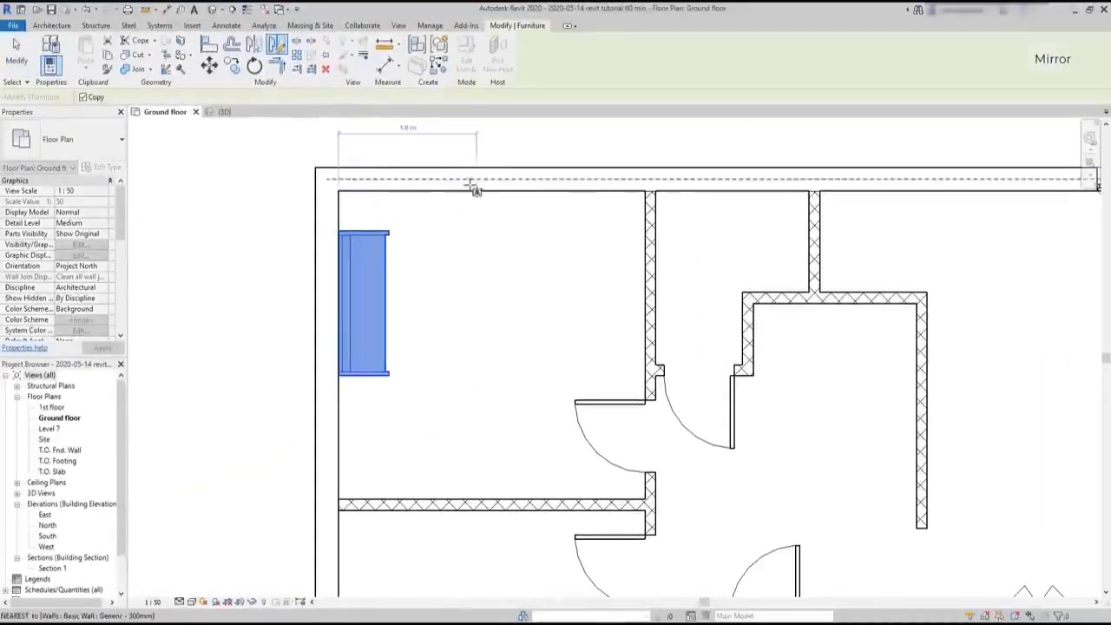
left_click(495, 505)
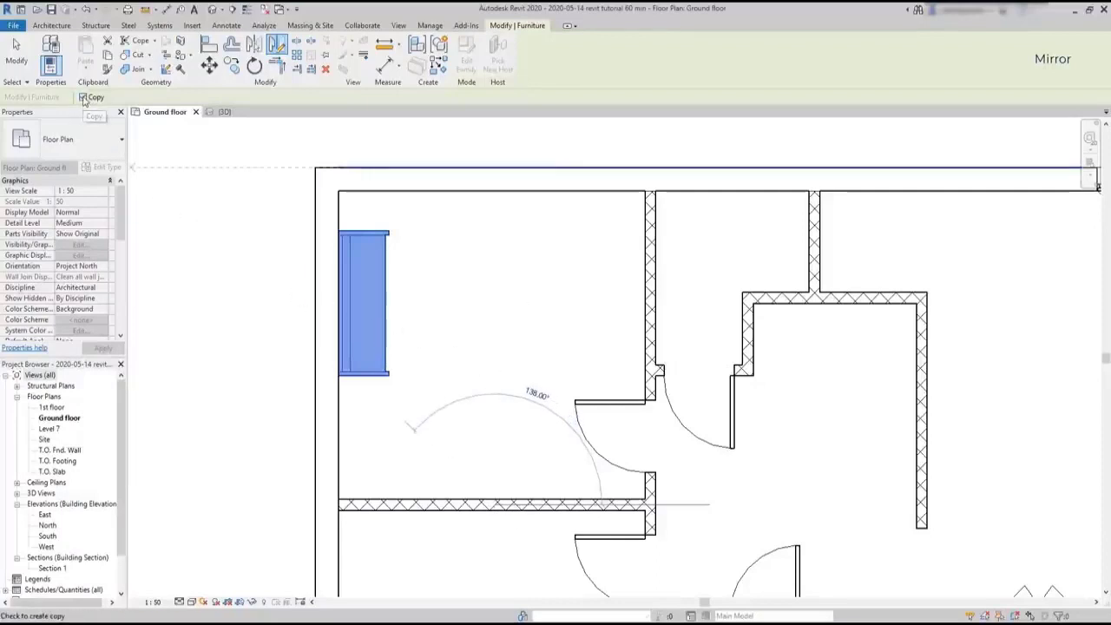
left_click(492, 351)
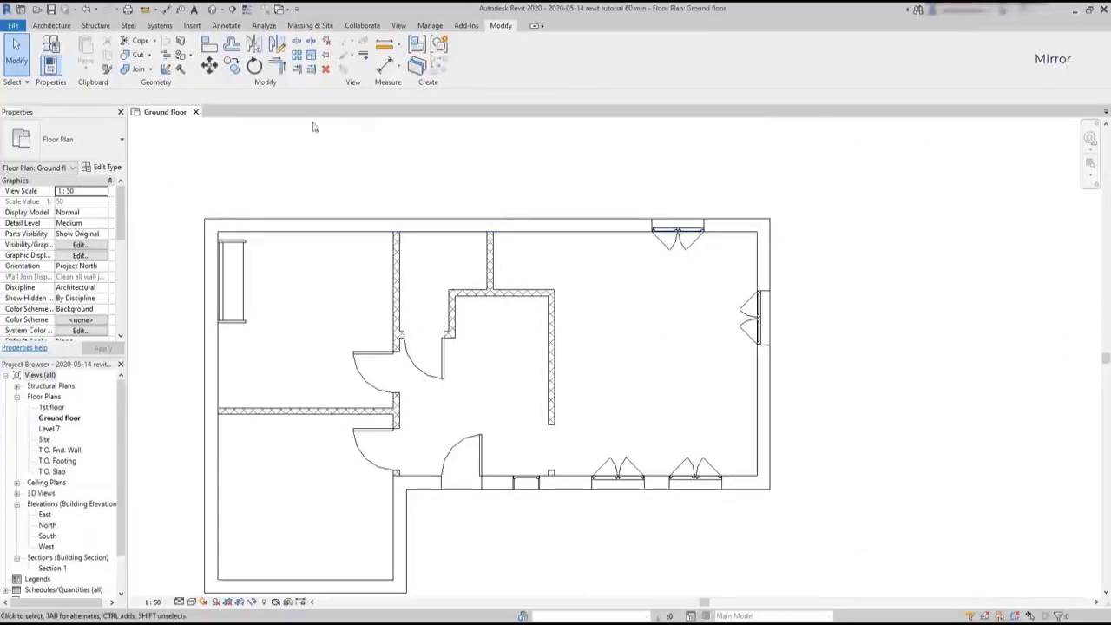
Mirror copies of the two left-room doors onto the left exterior wall, drawing a vertical axis from the horizontal partition's midpoint
left_click(276, 45)
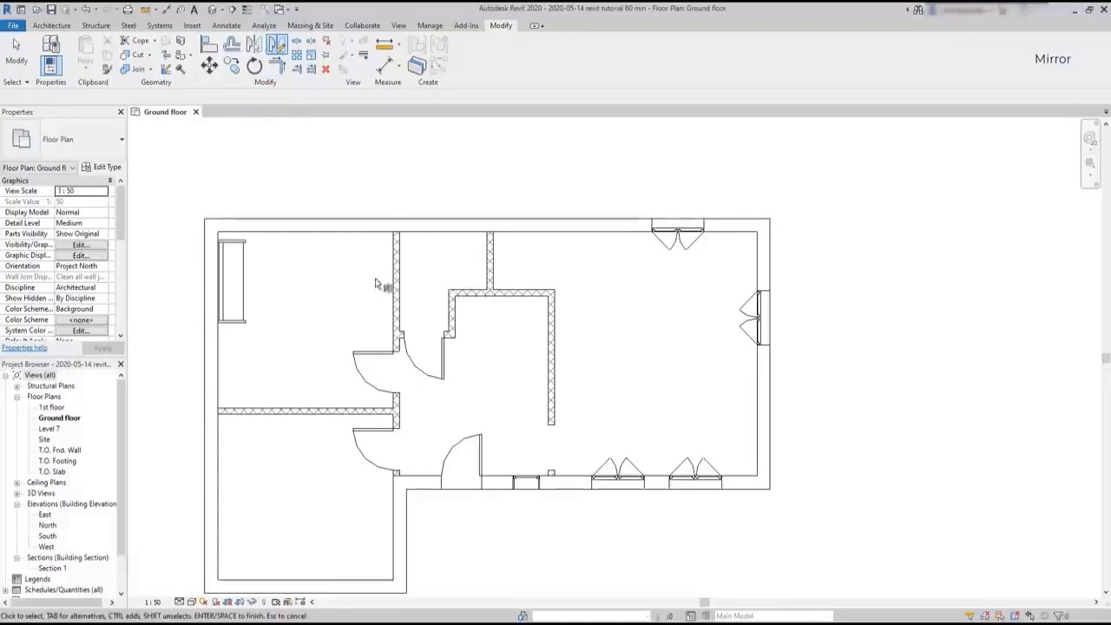
left_click(366, 373)
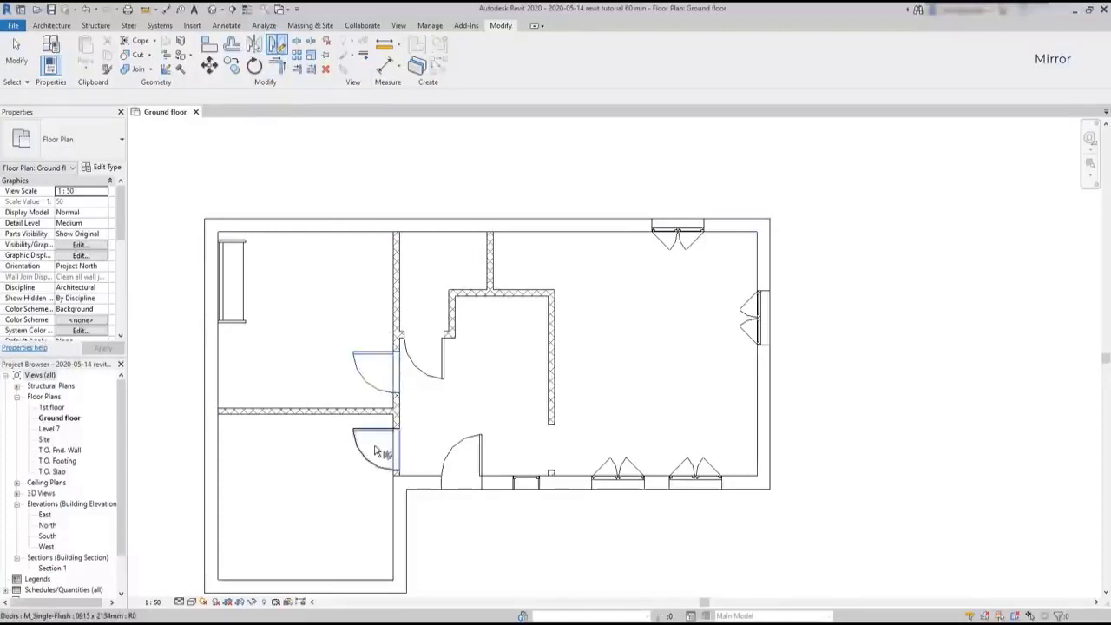
left_click(373, 453)
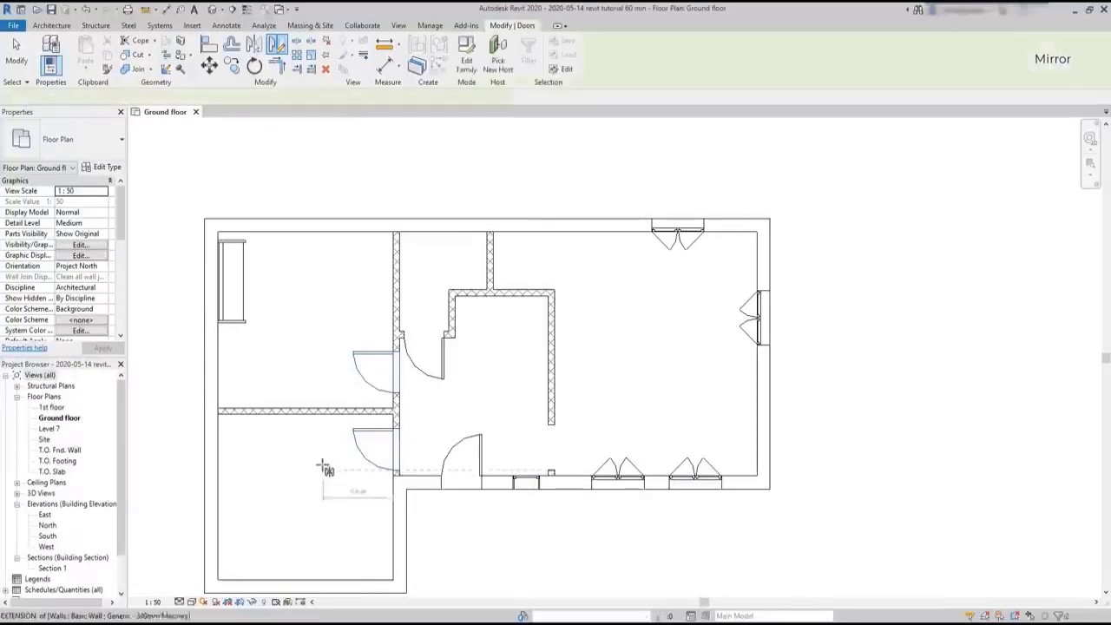
key("Return")
left_click(306, 413)
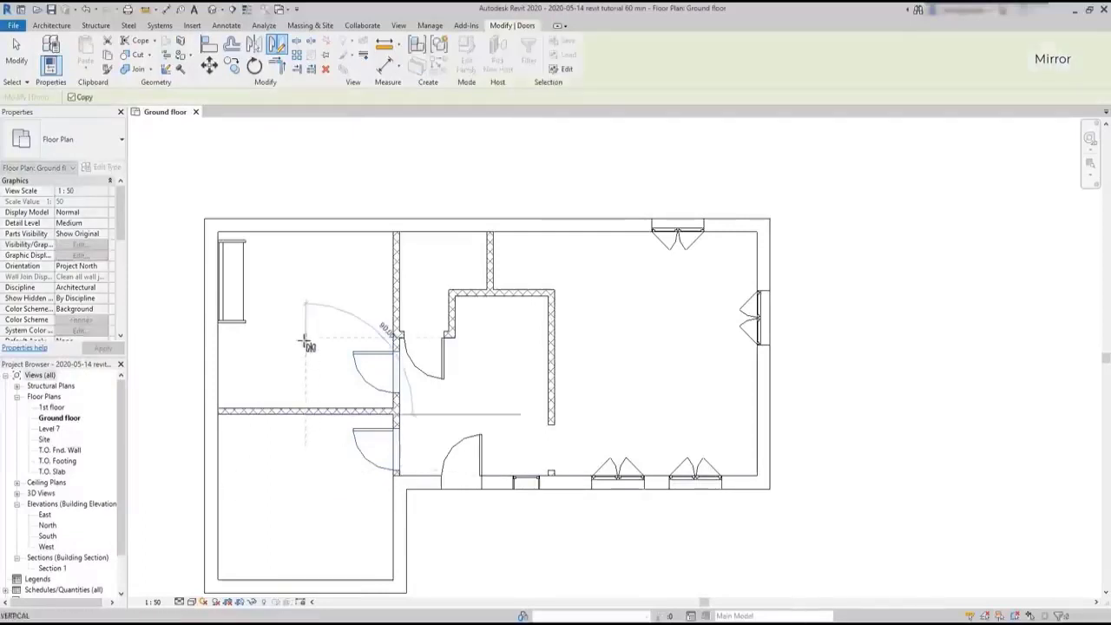
left_click(305, 331)
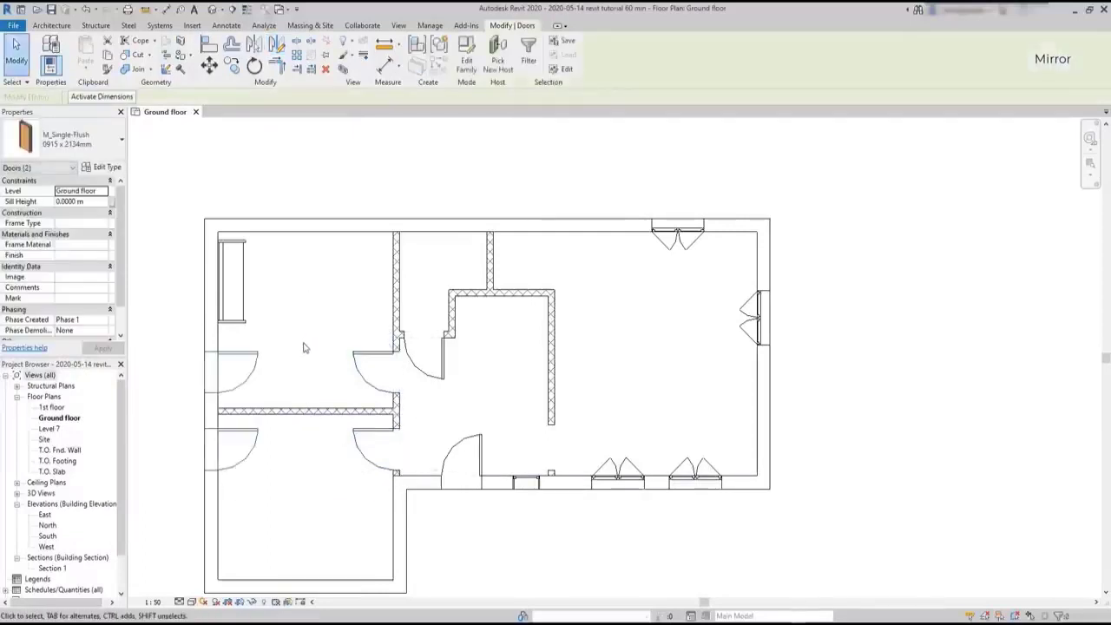
key("Escape")
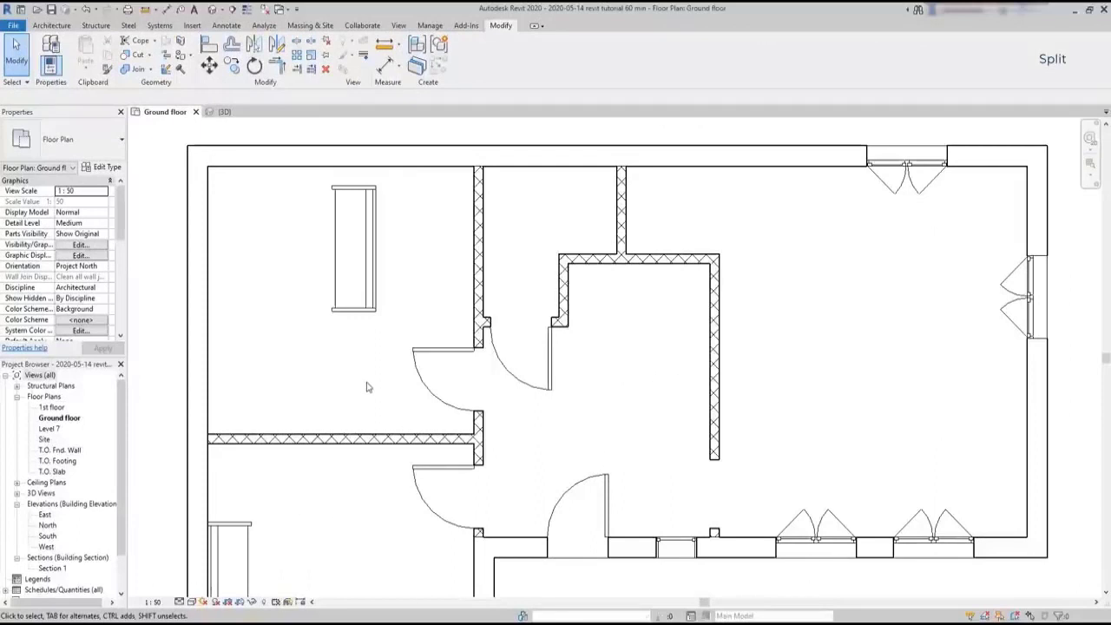
Rotate the upper-left room's sofa by about 180° around its center and move it slightly toward the left exterior wall
left_click(377, 296)
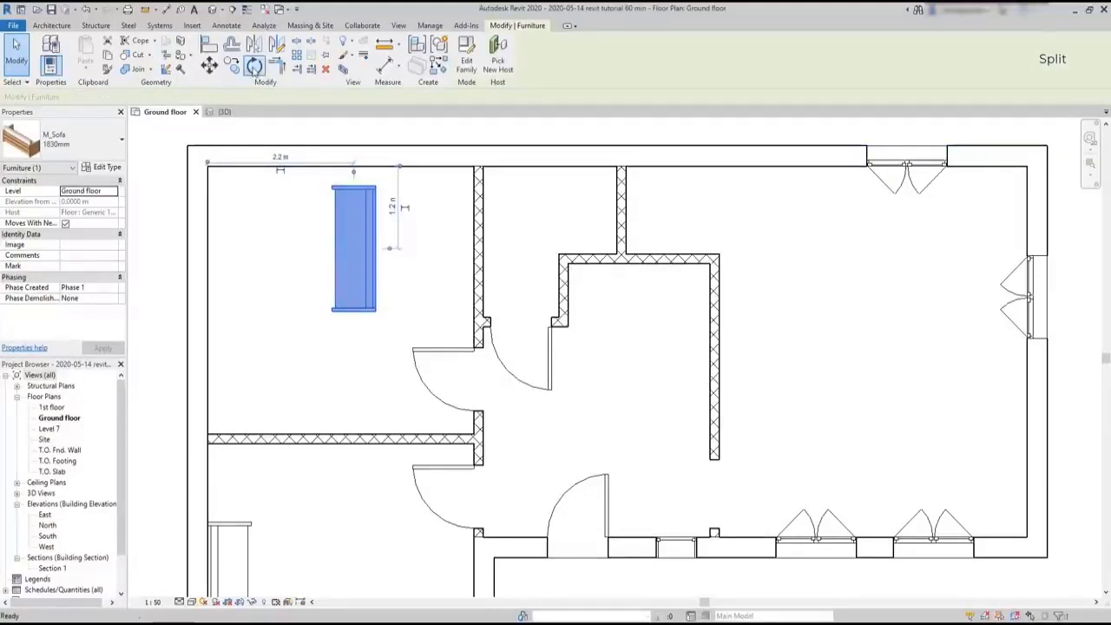
left_click(253, 66)
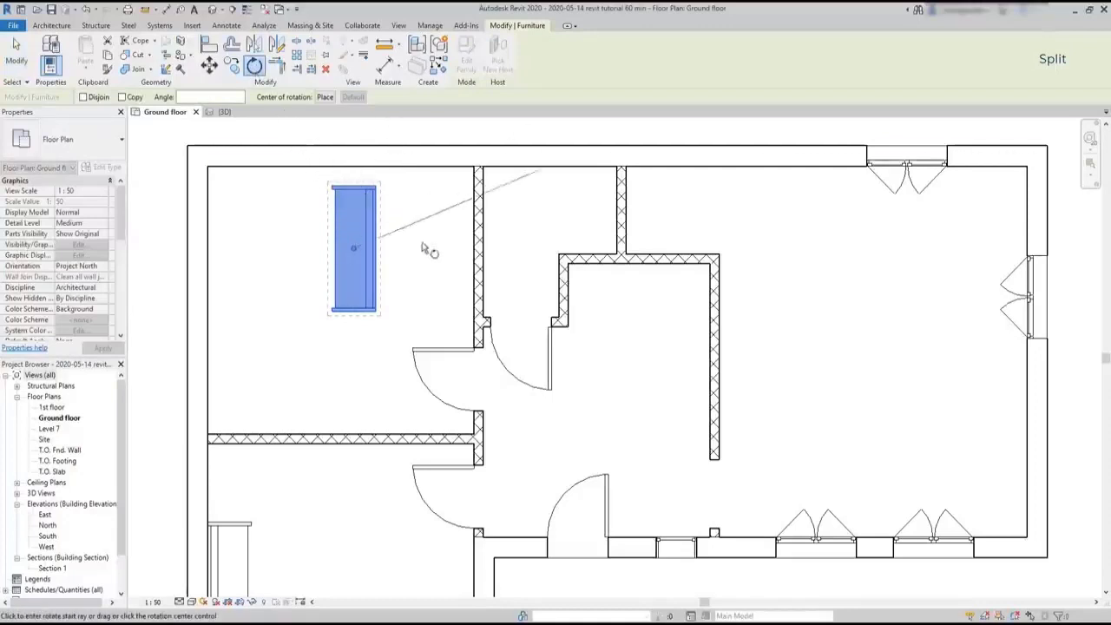
left_click(360, 175)
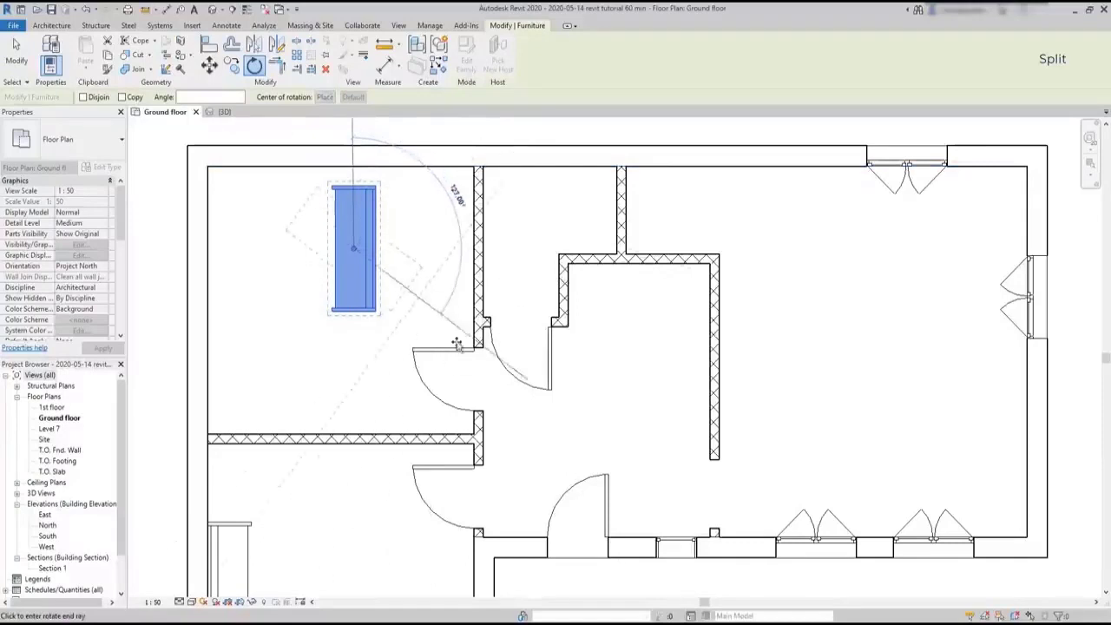
left_click(359, 410)
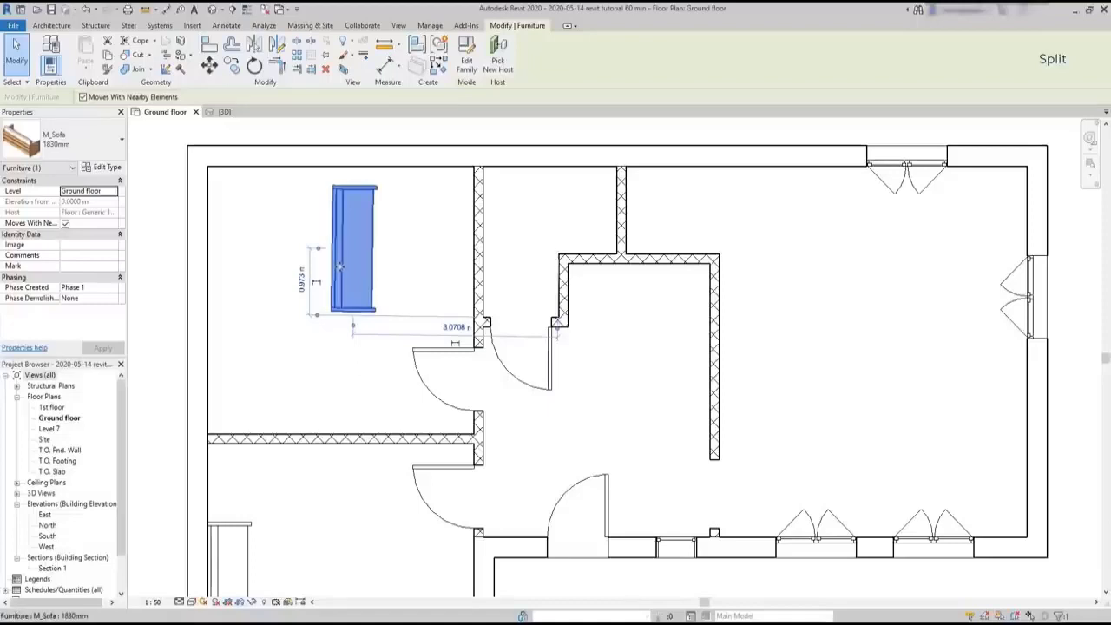
left_click_drag(334, 267, 224, 285)
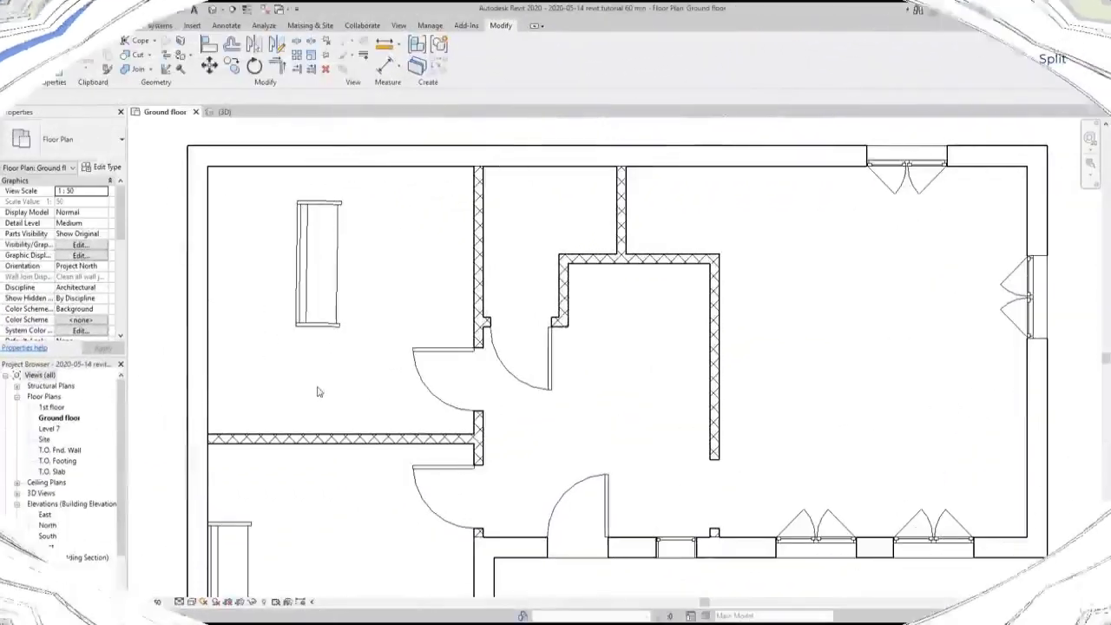
Align the back of the upper-left room's sofa with the inner face of the left exterior wall
left_click(209, 53)
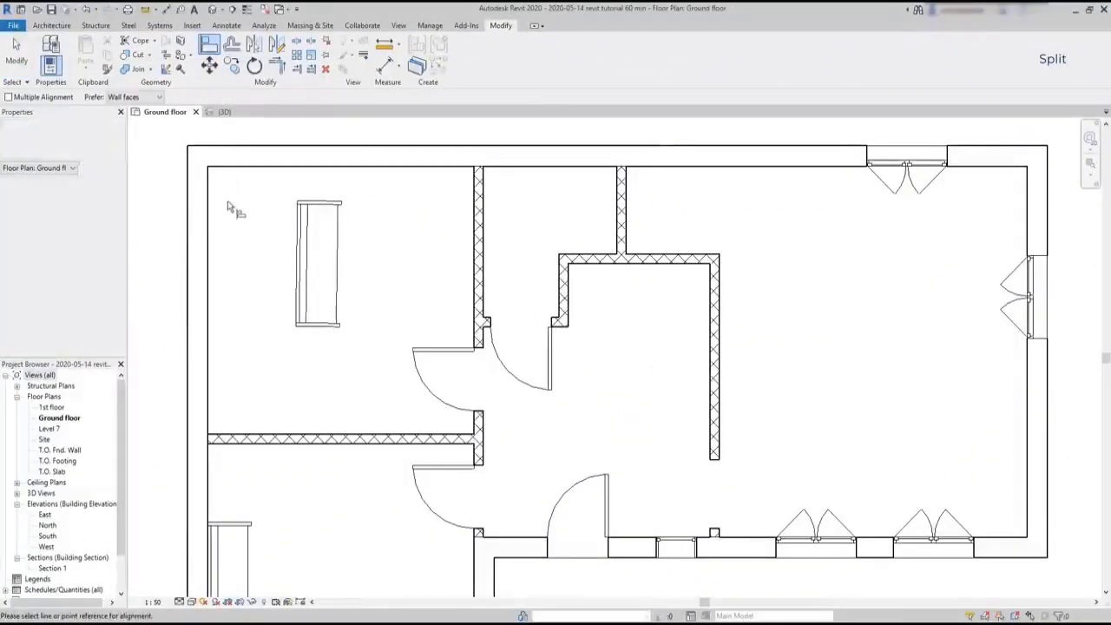
left_click(298, 310)
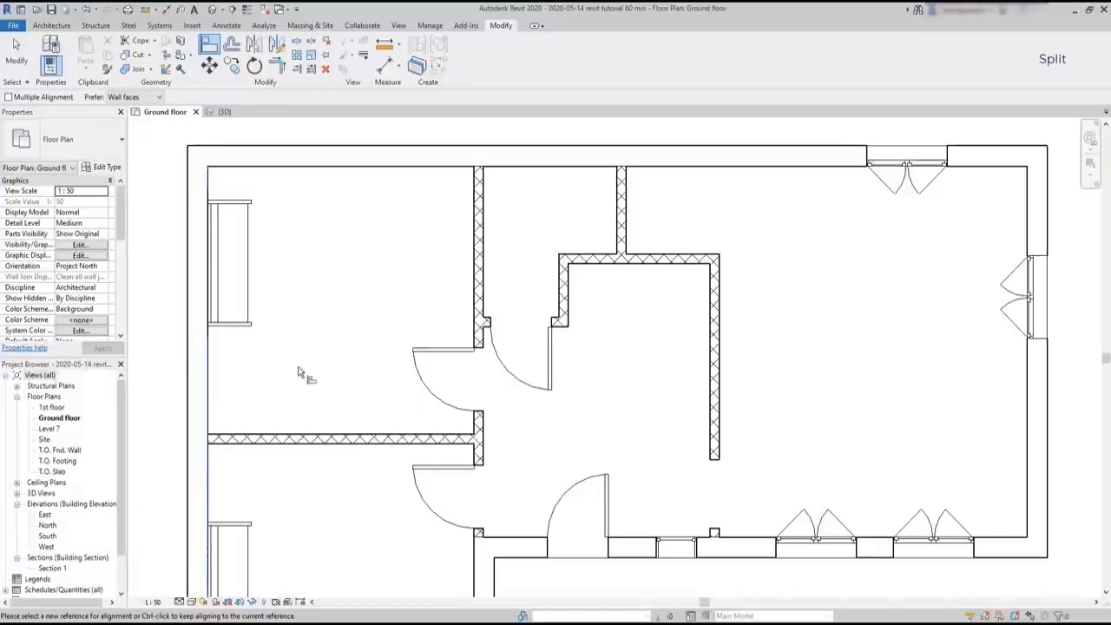
key("Escape")
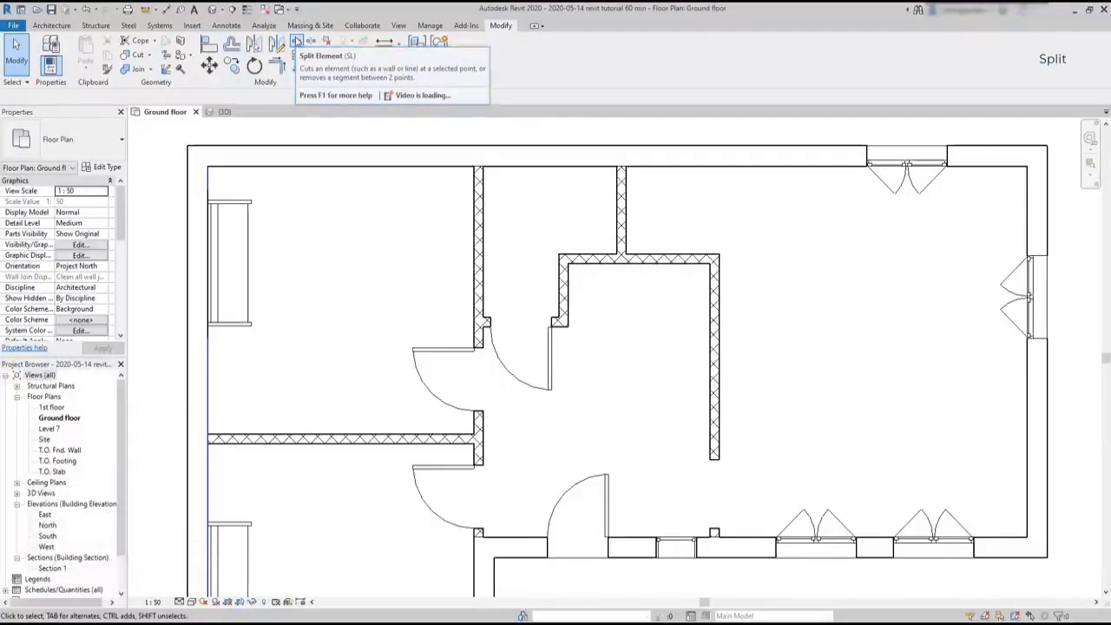
Split the left rooms' horizontal partition about 1 m from the left exterior wall and again about 1.5 m further along
left_click(296, 41)
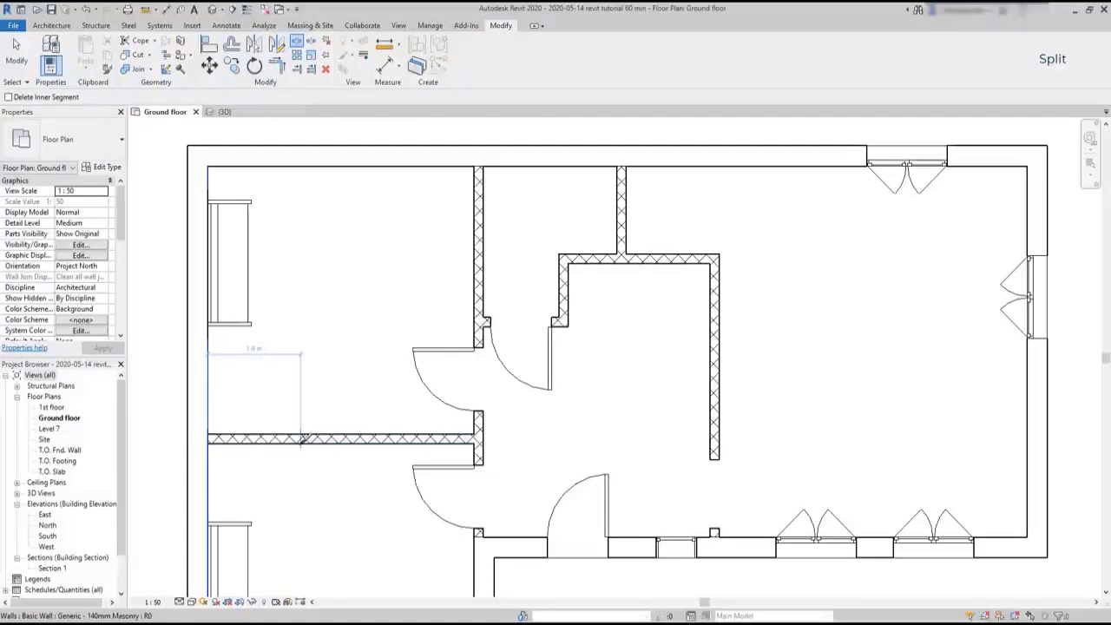
left_click(295, 440)
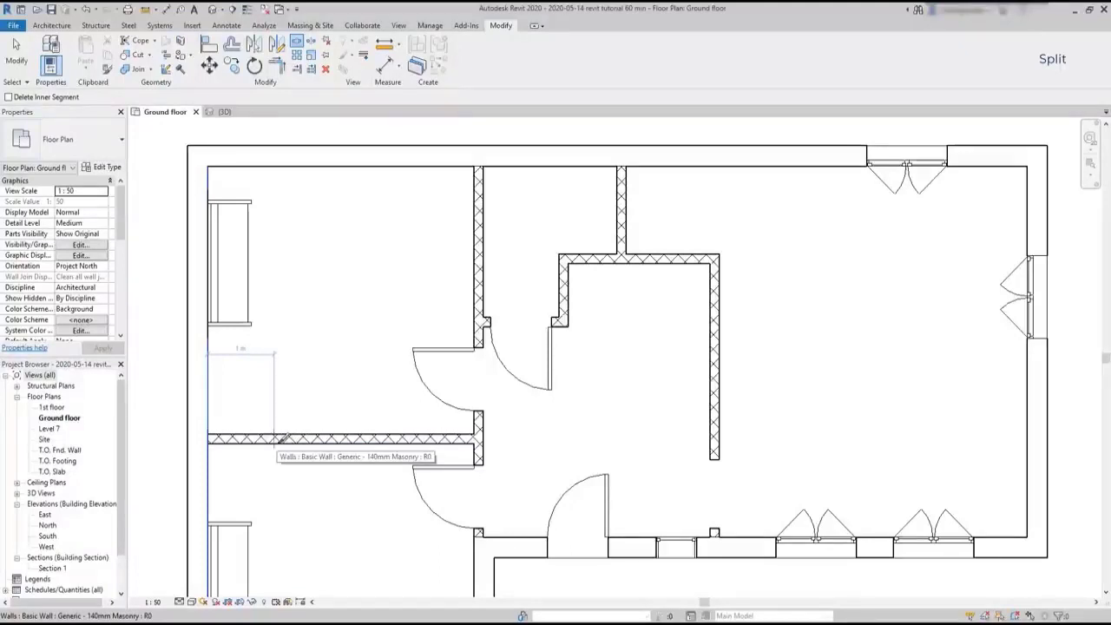
left_click(276, 438)
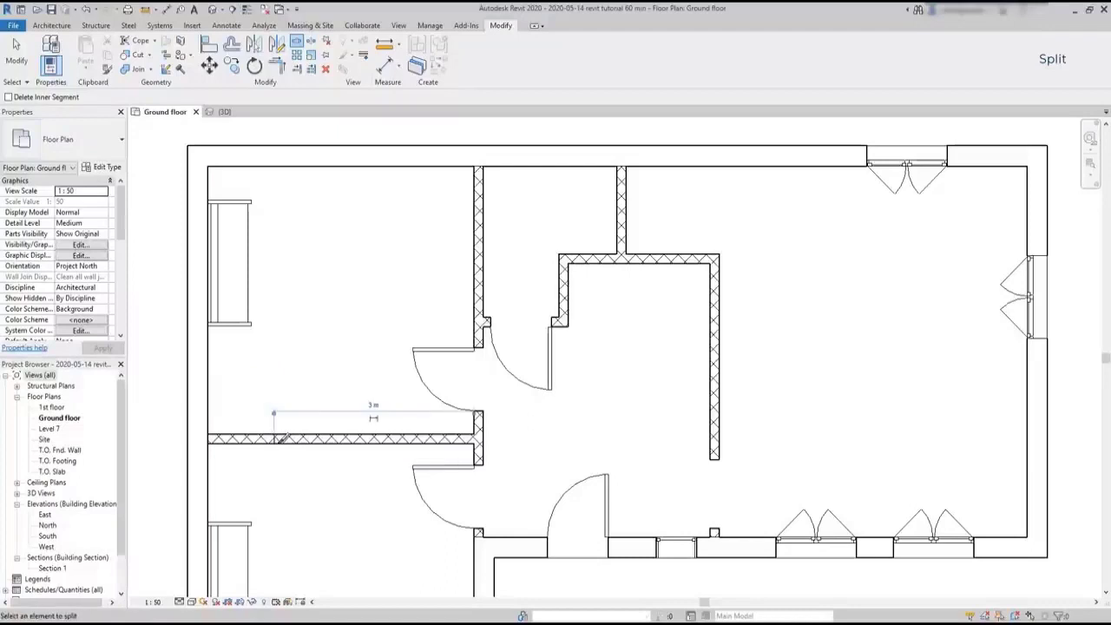
left_click(374, 435)
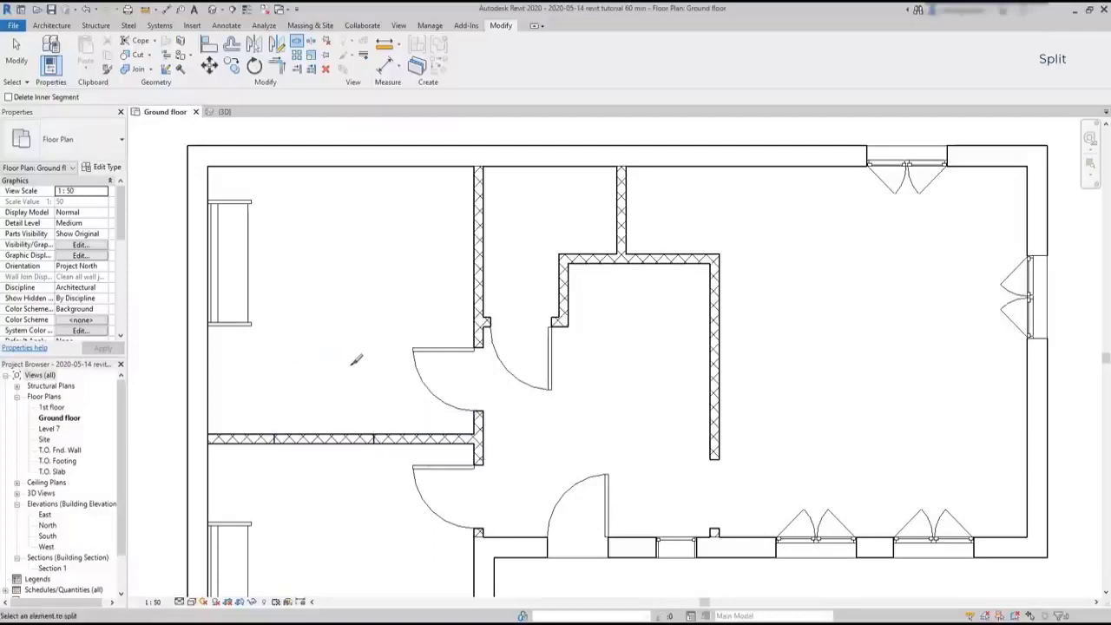
key("Escape")
Delete the middle segment of the split horizontal partition
left_click(341, 439)
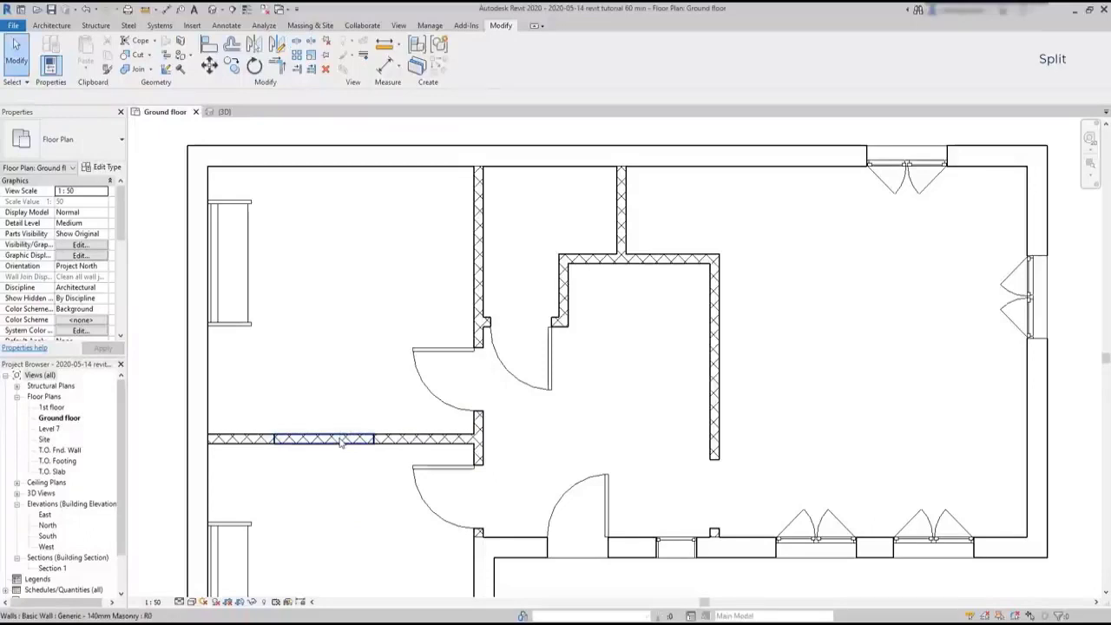
left_click(341, 439)
key("Delete")
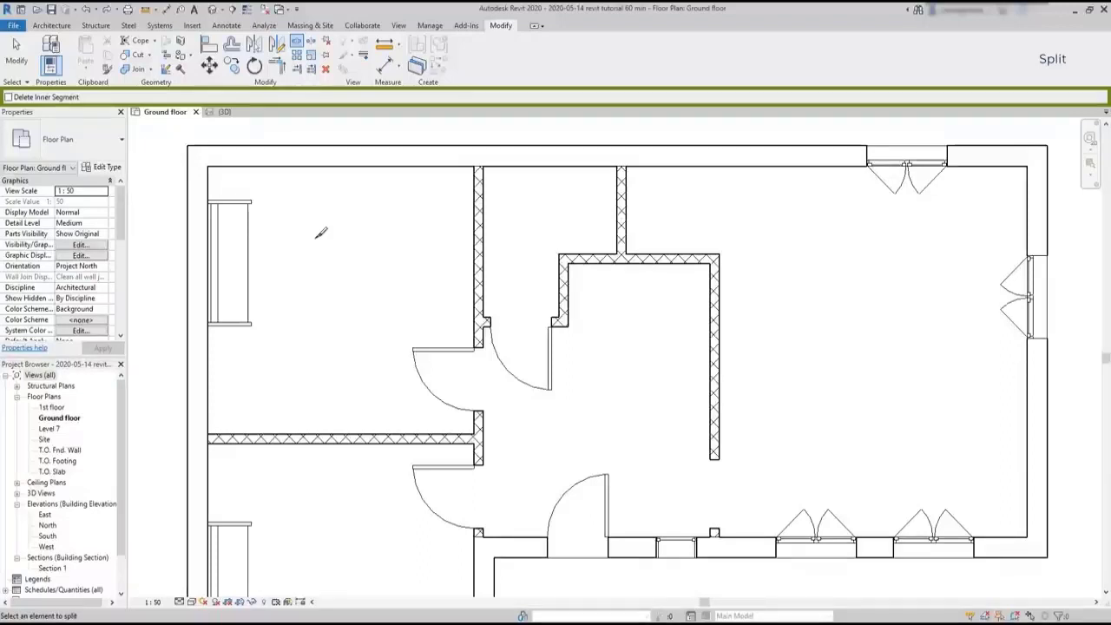
Cut an opening about 1.5 m wide in the horizontal partition, starting 1 m from the left wall, using Split with Delete Inner Segment enabled
left_click(8, 97)
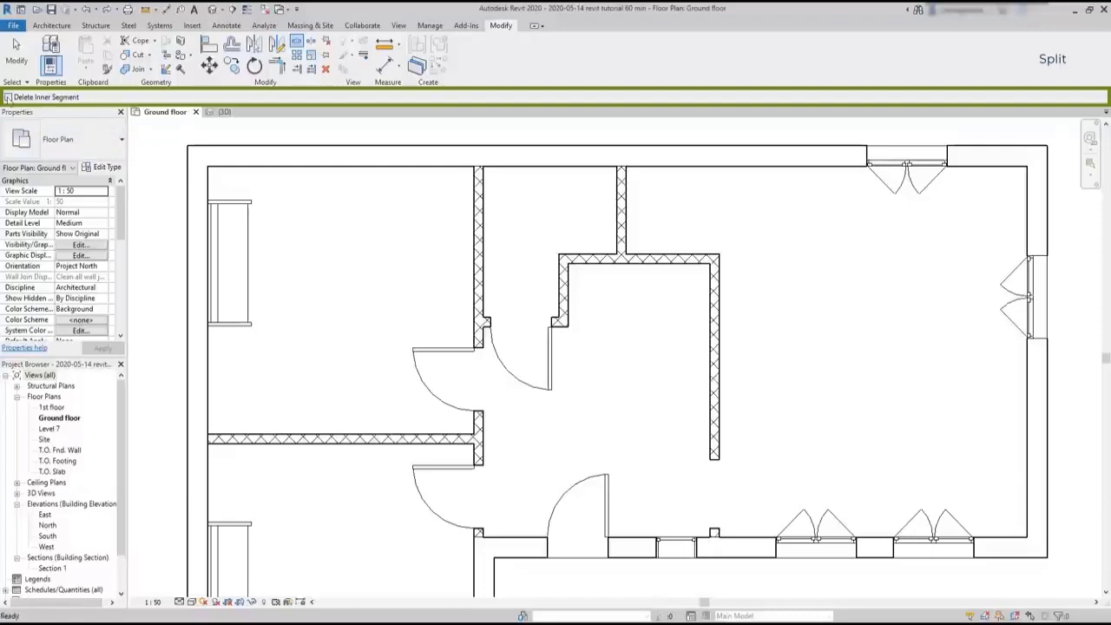
left_click(274, 436)
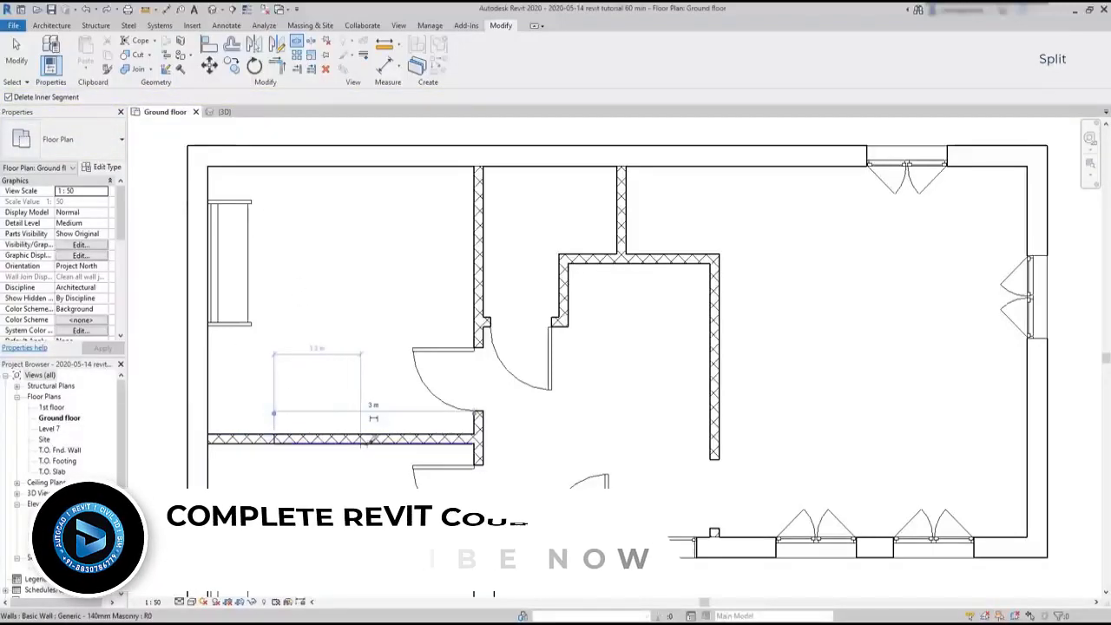
left_click(373, 438)
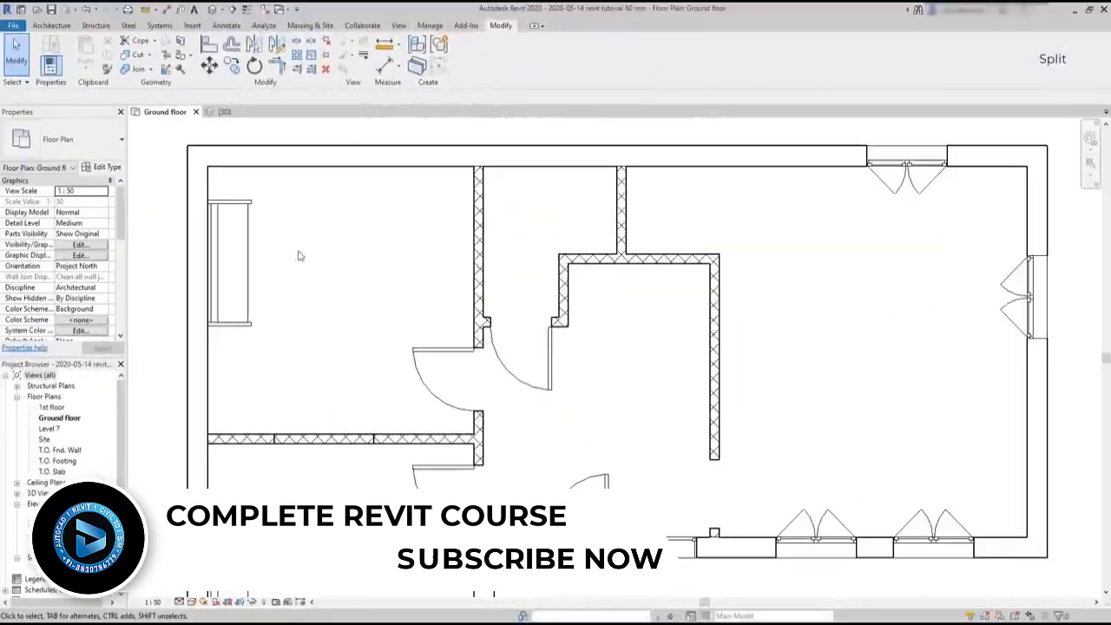
Inspect the split partition in the 3D view and check its middle segment as a separate wall
left_click(222, 111)
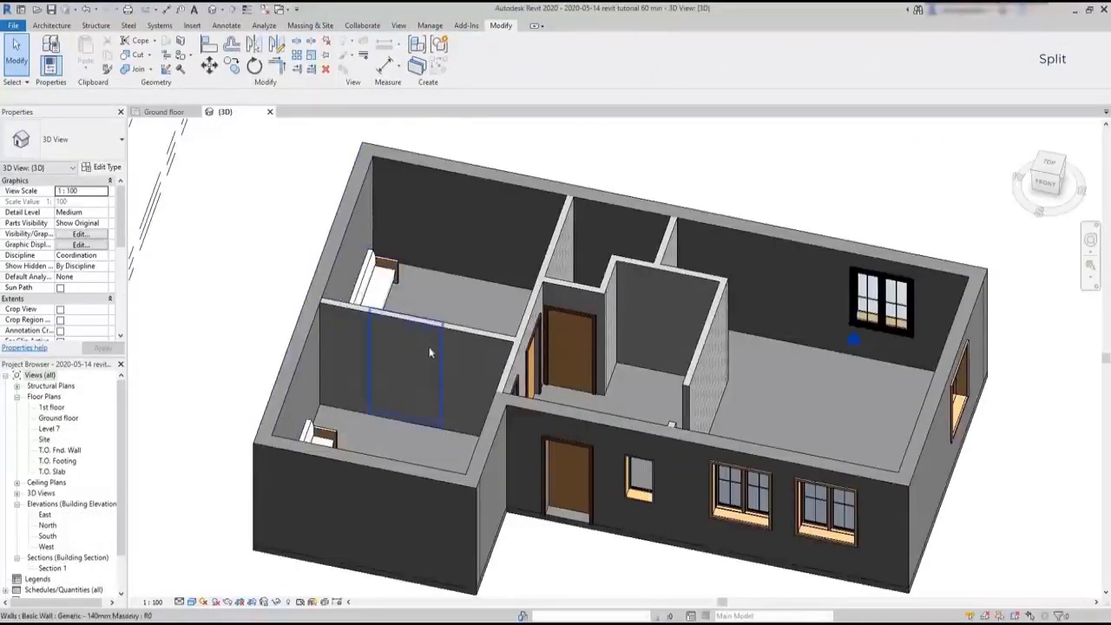
middle_click_drag(444, 448, 365, 341)
scroll(312, 315, "up", 3)
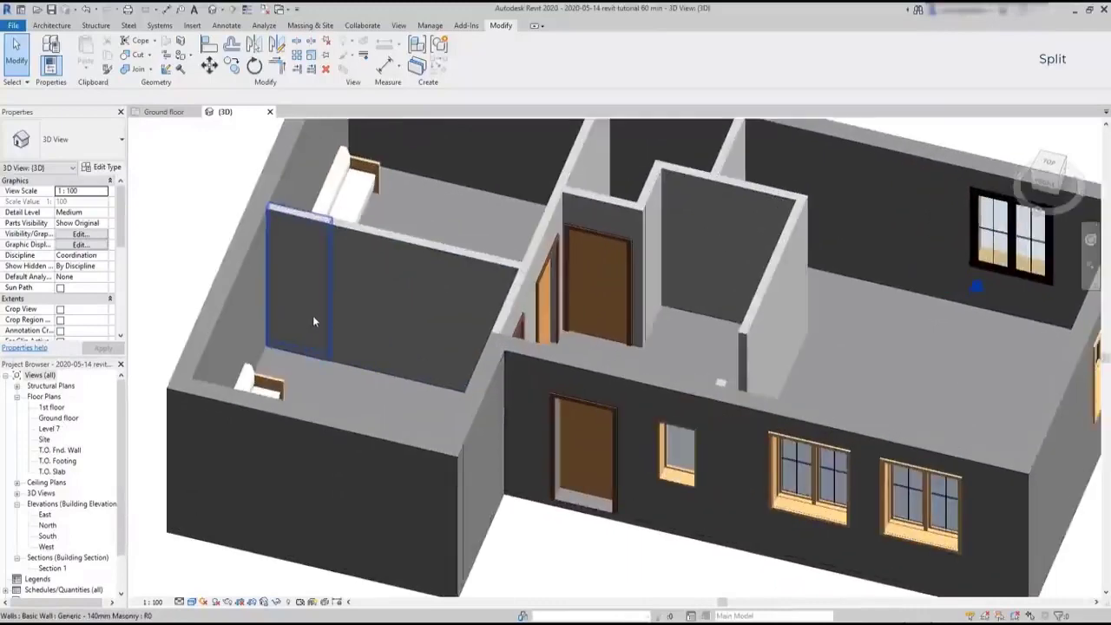
left_click(373, 350)
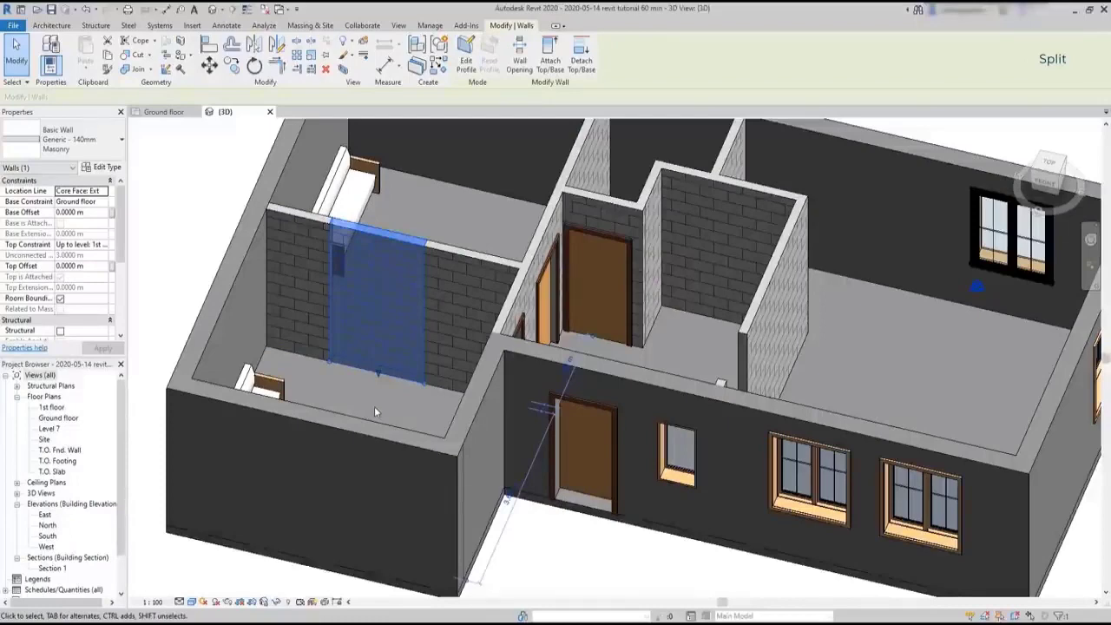
key("Escape")
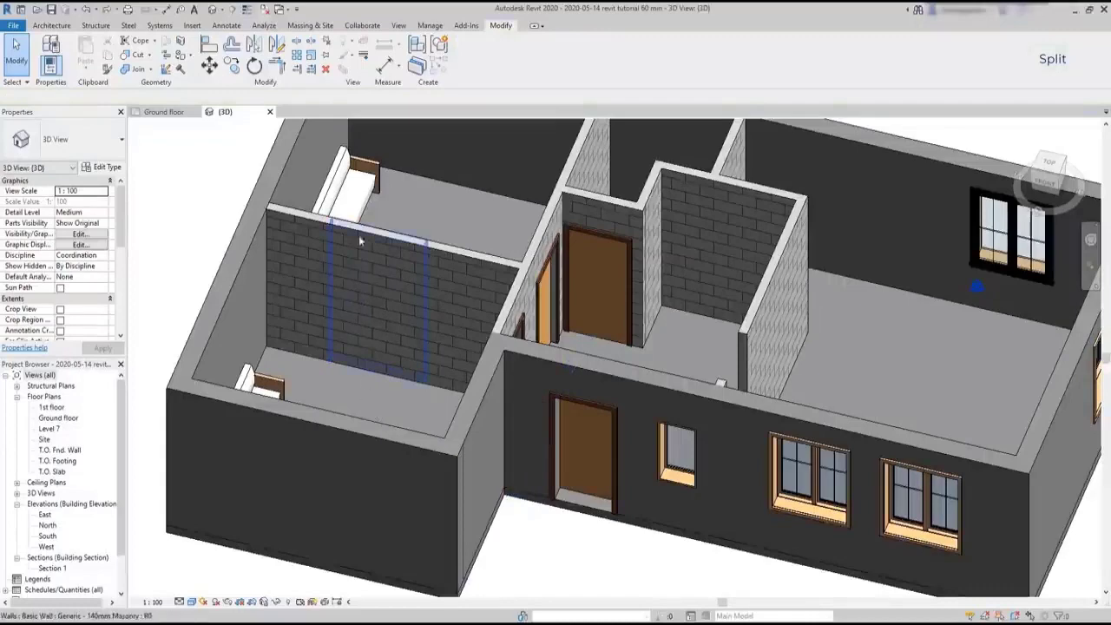
Split the partition's middle segment horizontally about 2.1 m above the floor and delete the piece below the cut
left_click(297, 42)
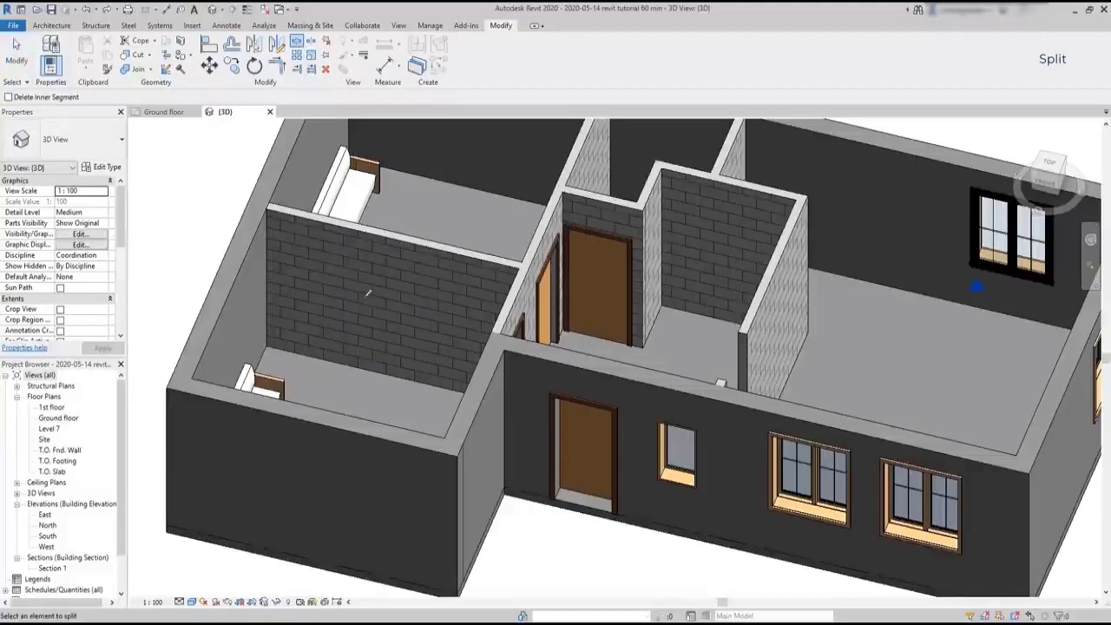
left_click(334, 254)
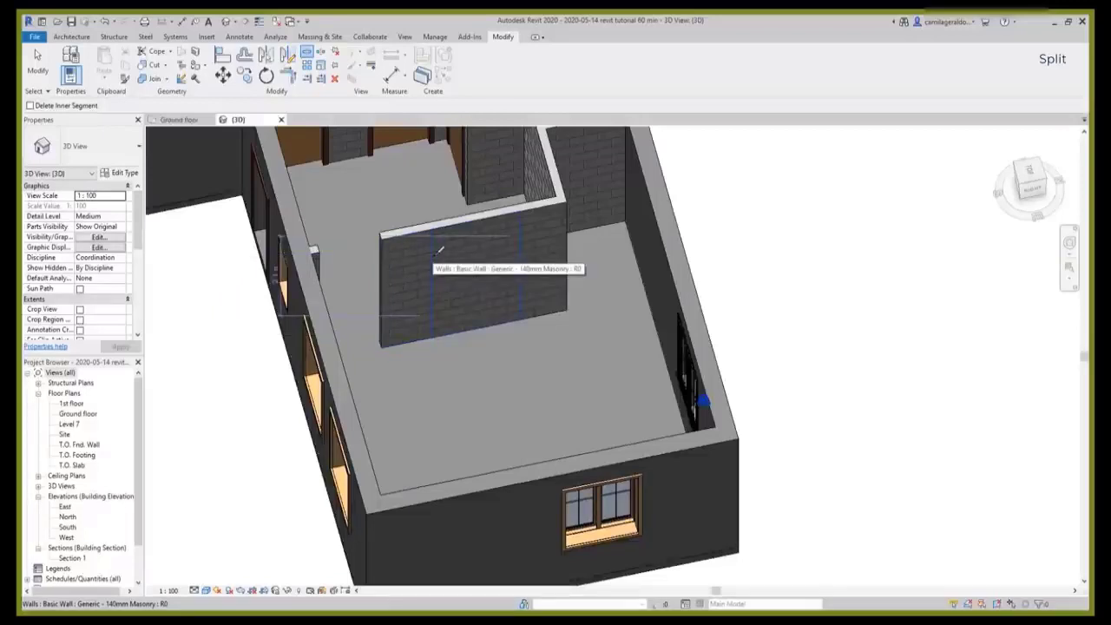
left_click(439, 251)
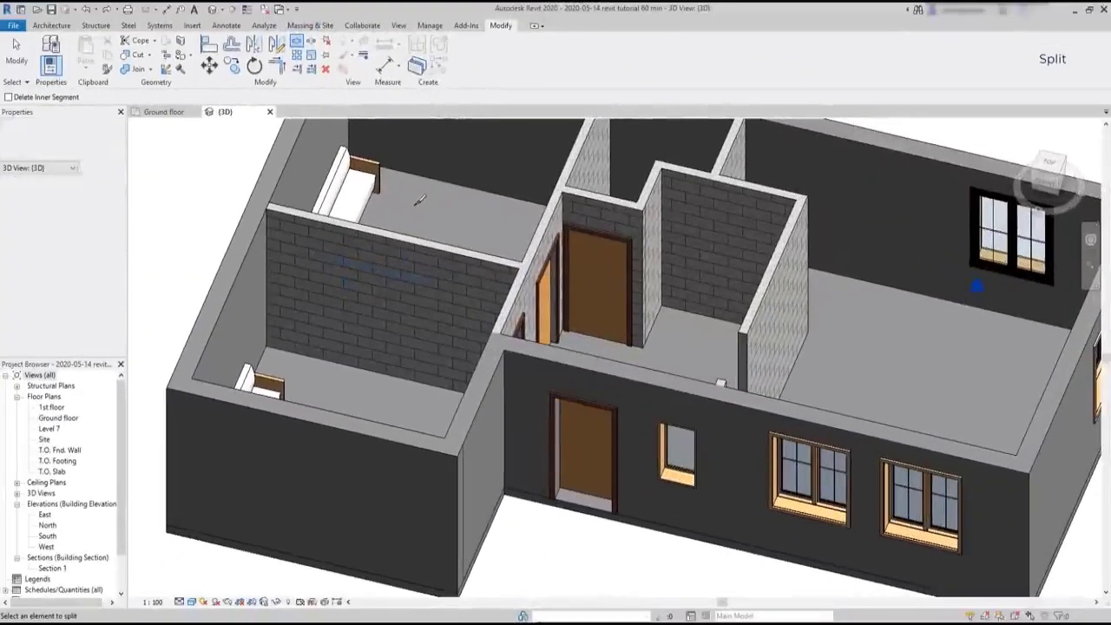
key("Escape")
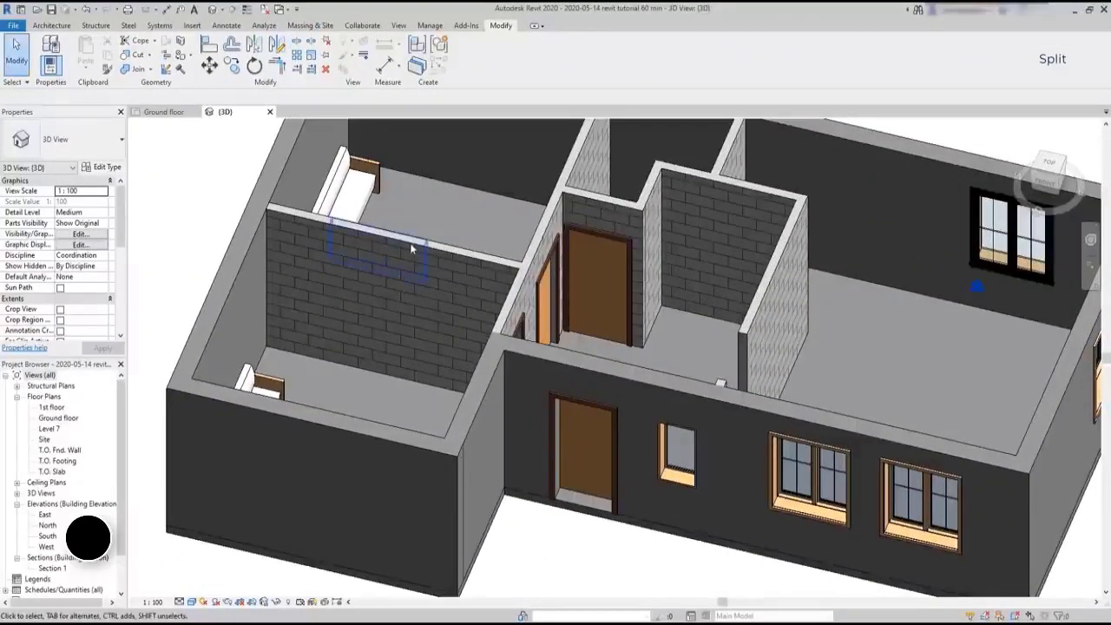
left_click(379, 304)
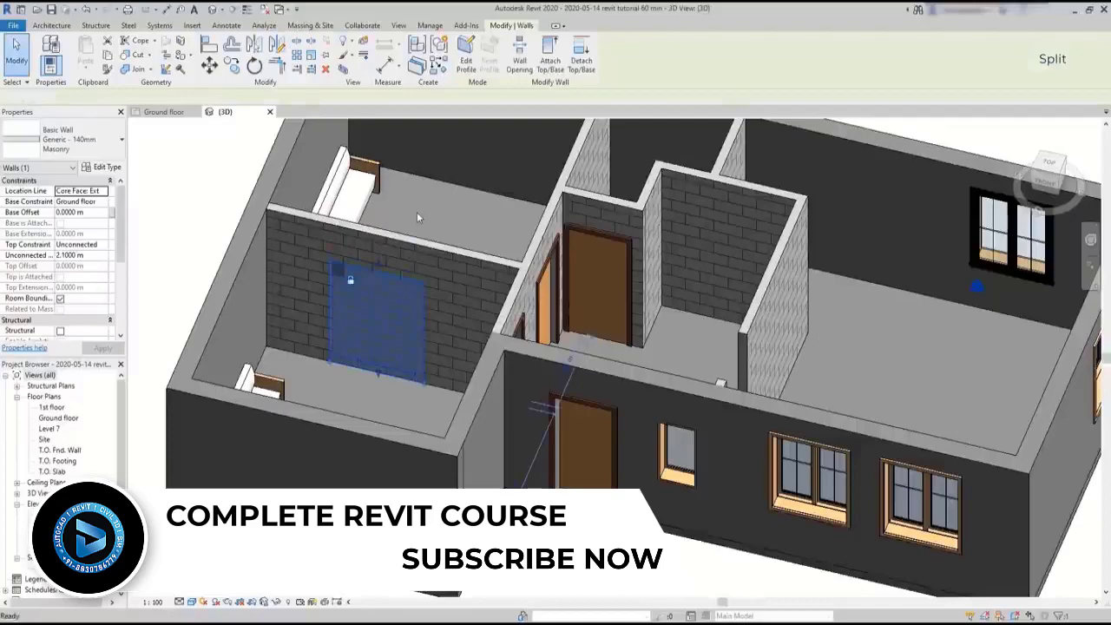
key("Delete")
Set the base offset of the wall piece above the opening to 2 m
middle_click_drag(417, 213, 515, 198, "shift")
scroll(382, 365, "up", 3)
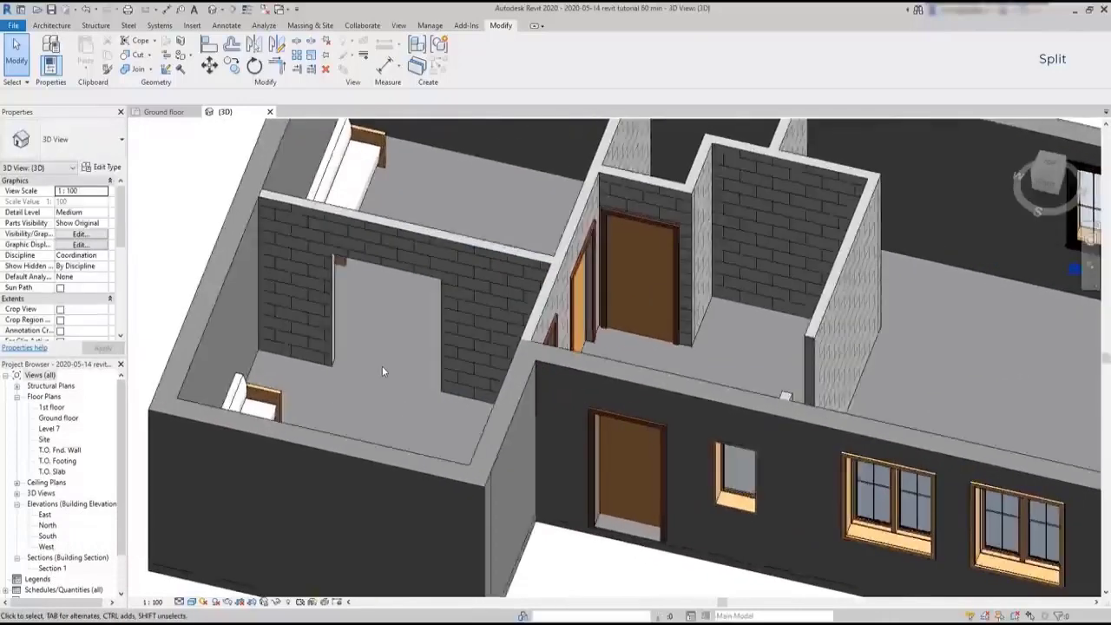
scroll(382, 372, "up", 1)
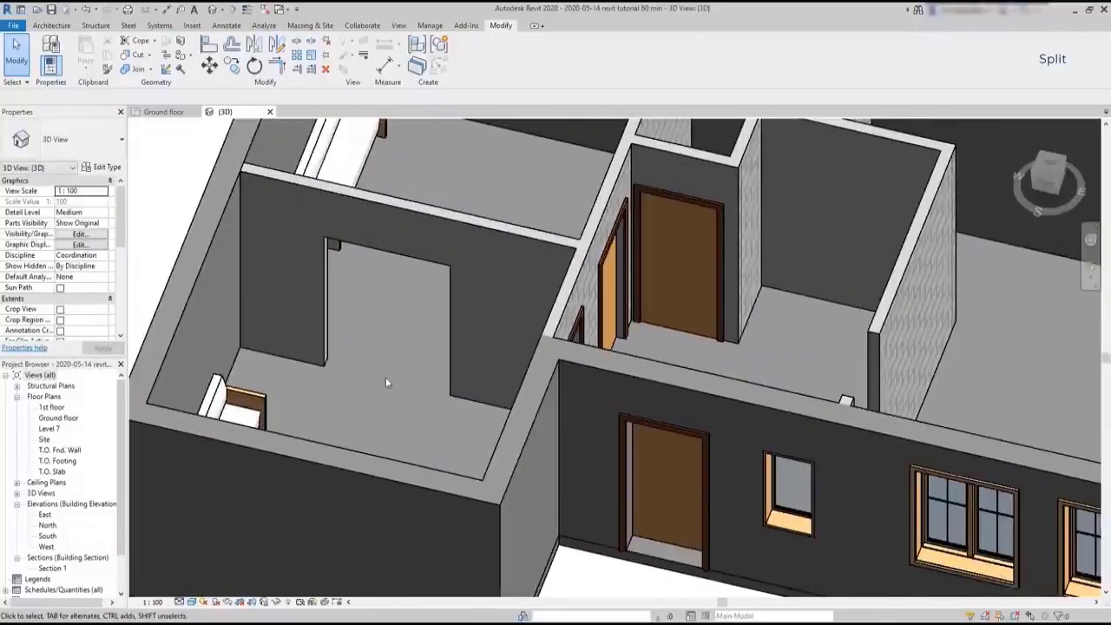
left_click(422, 256)
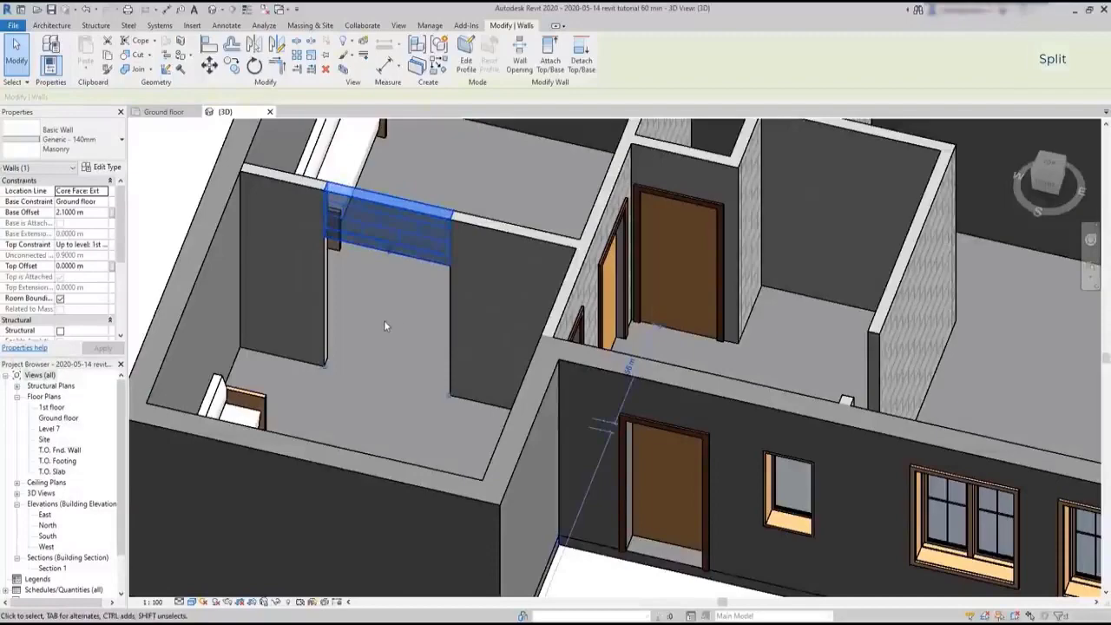
left_click(64, 213)
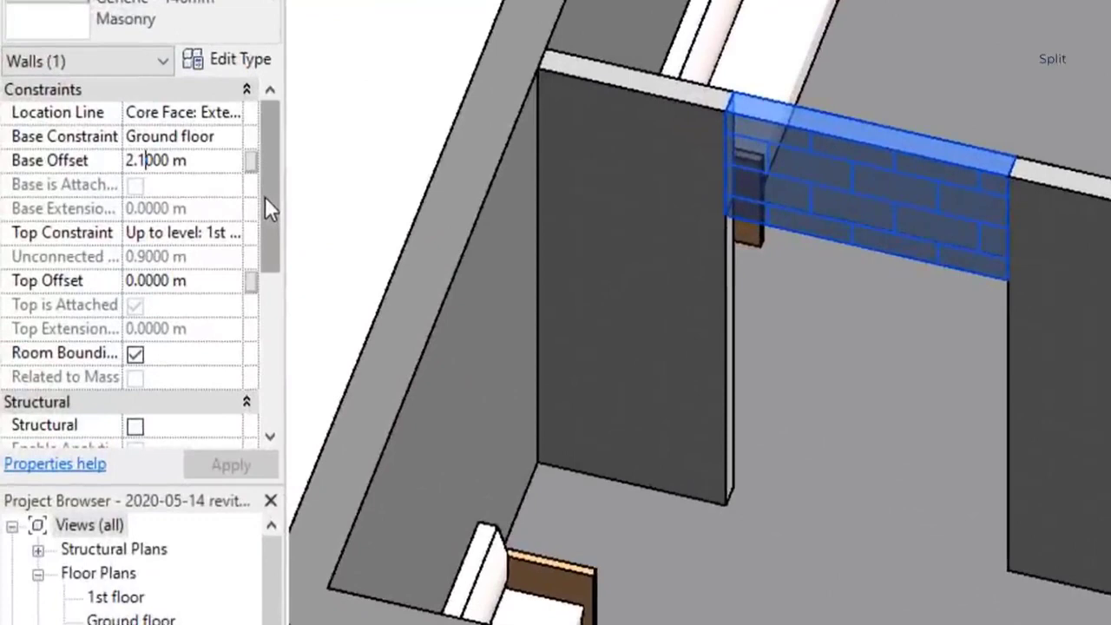
key("BackSpace")
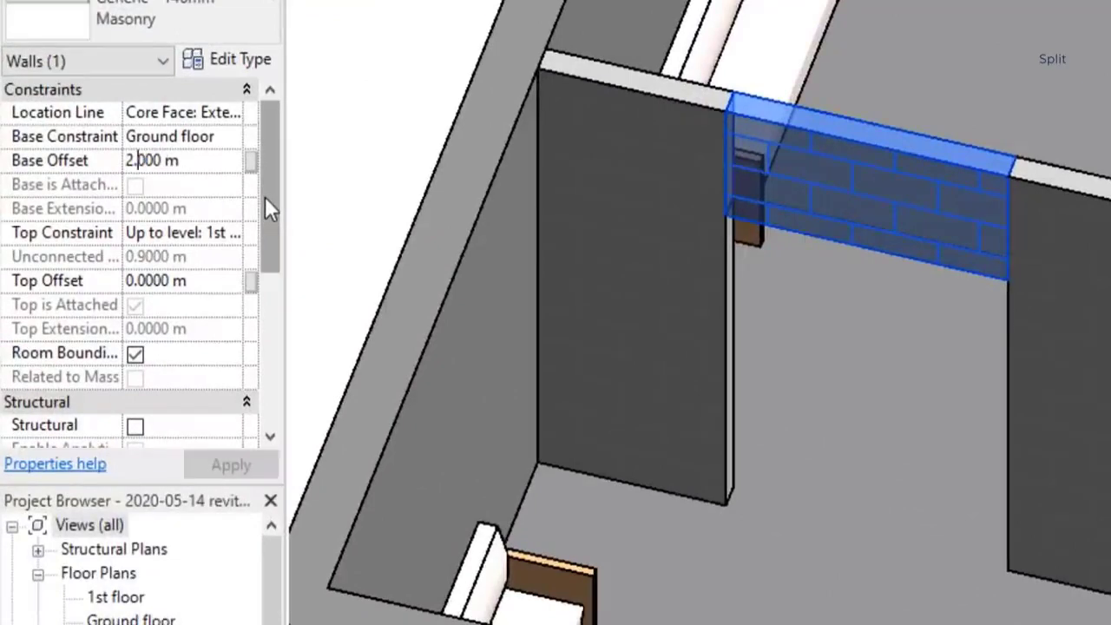
type("0")
key("Return")
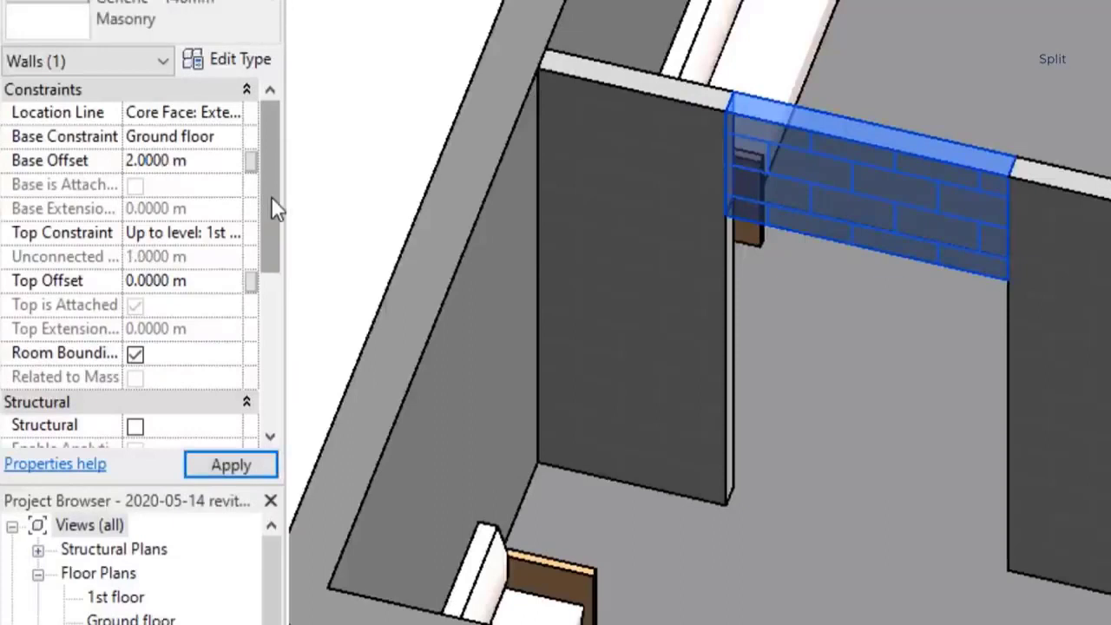
left_click(253, 476)
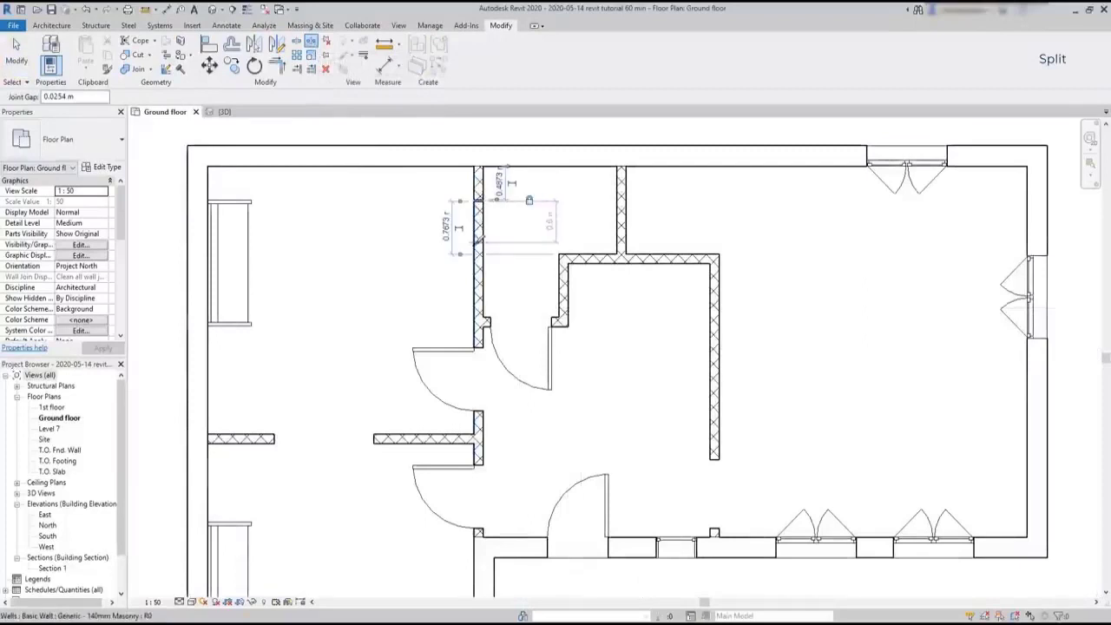
Split the upper vertical partition with a gap, and again about 0.8 m from the upper exterior wall with a 0.1 m joint gap
scroll(479, 247, "up", 3)
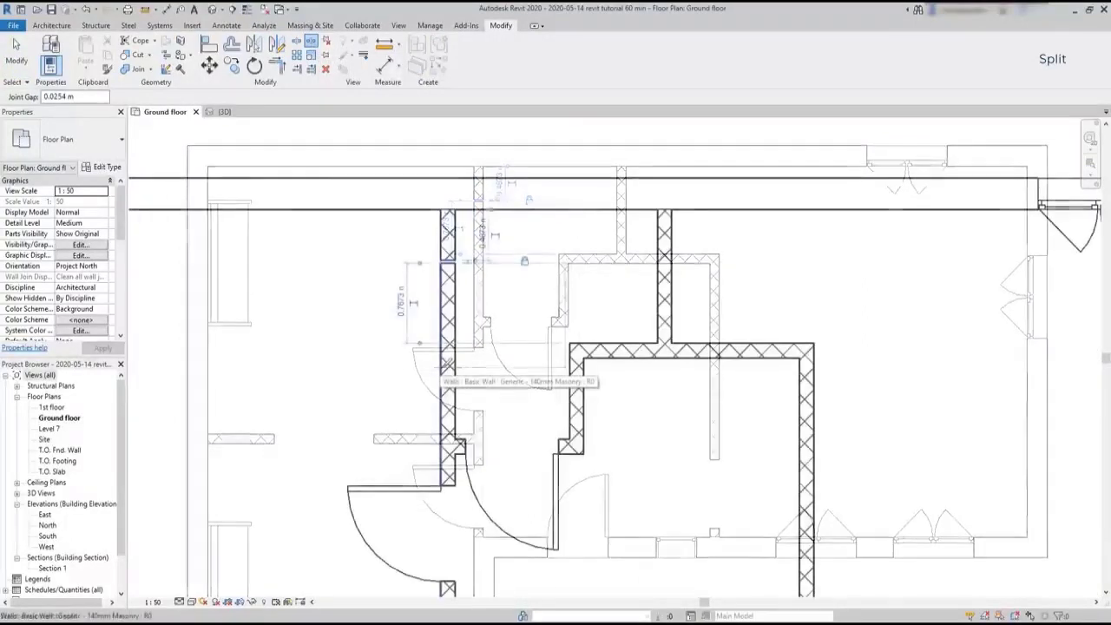
left_click(447, 261)
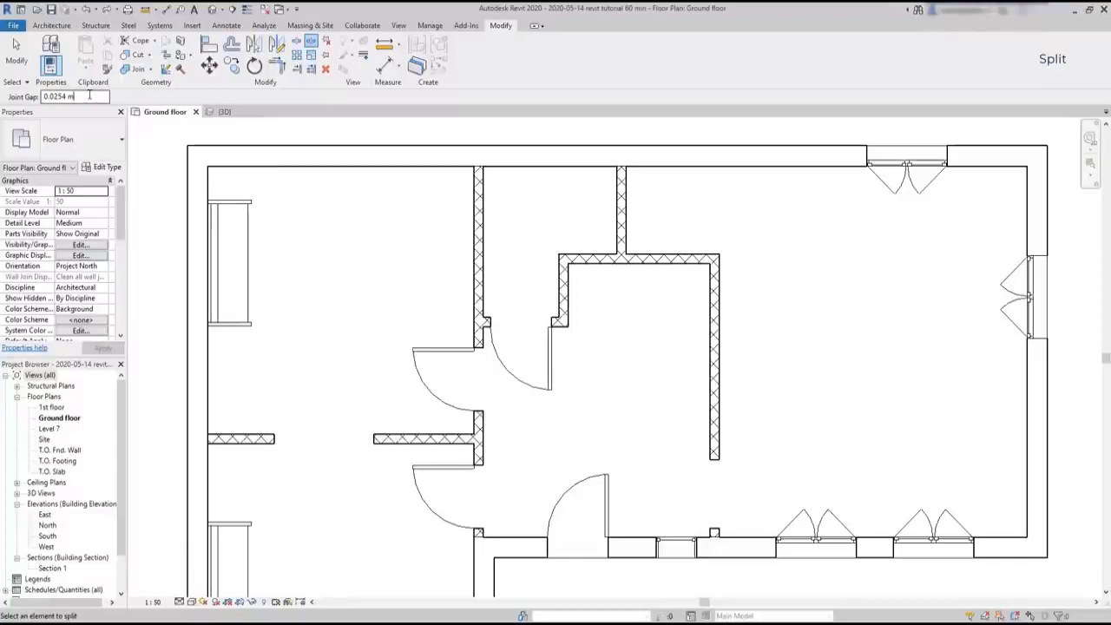
left_click_drag(90, 95, 23, 94)
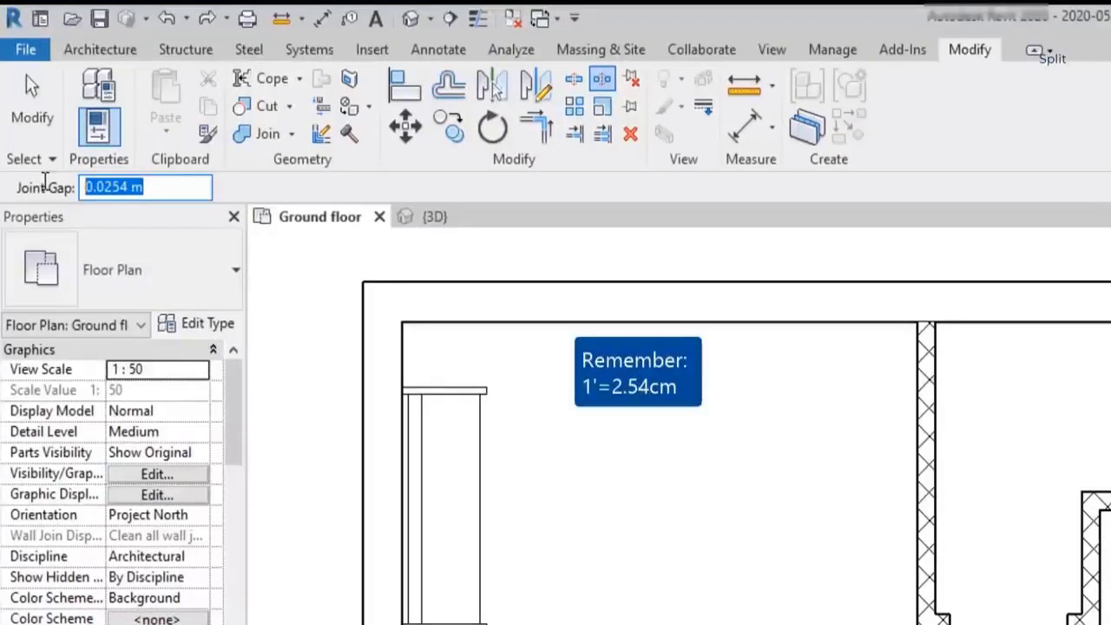
type("0.1")
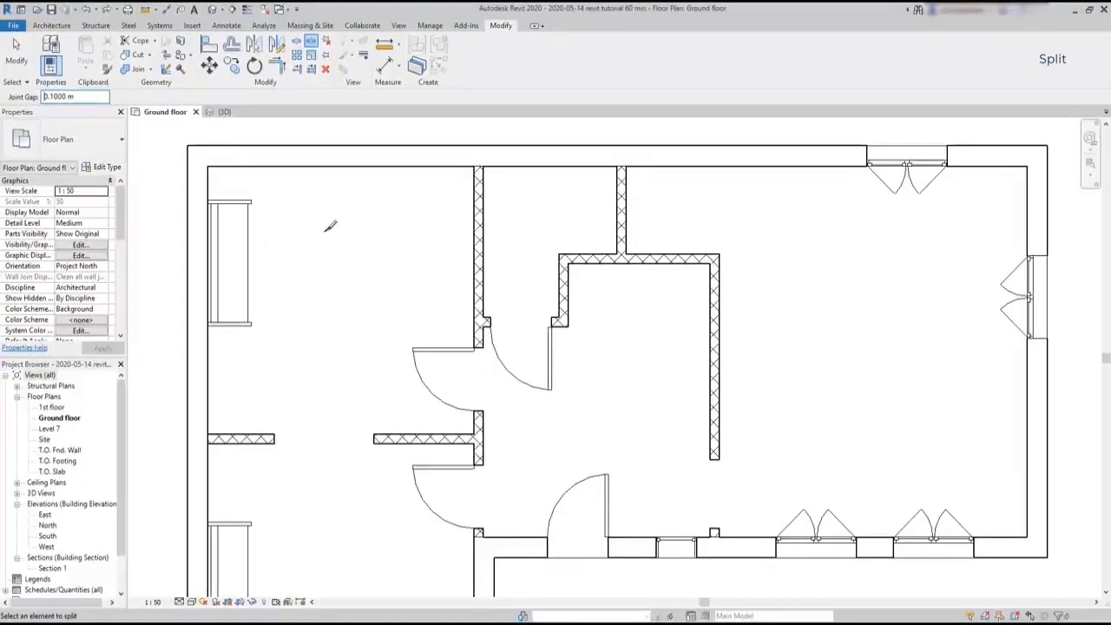
left_click(479, 218)
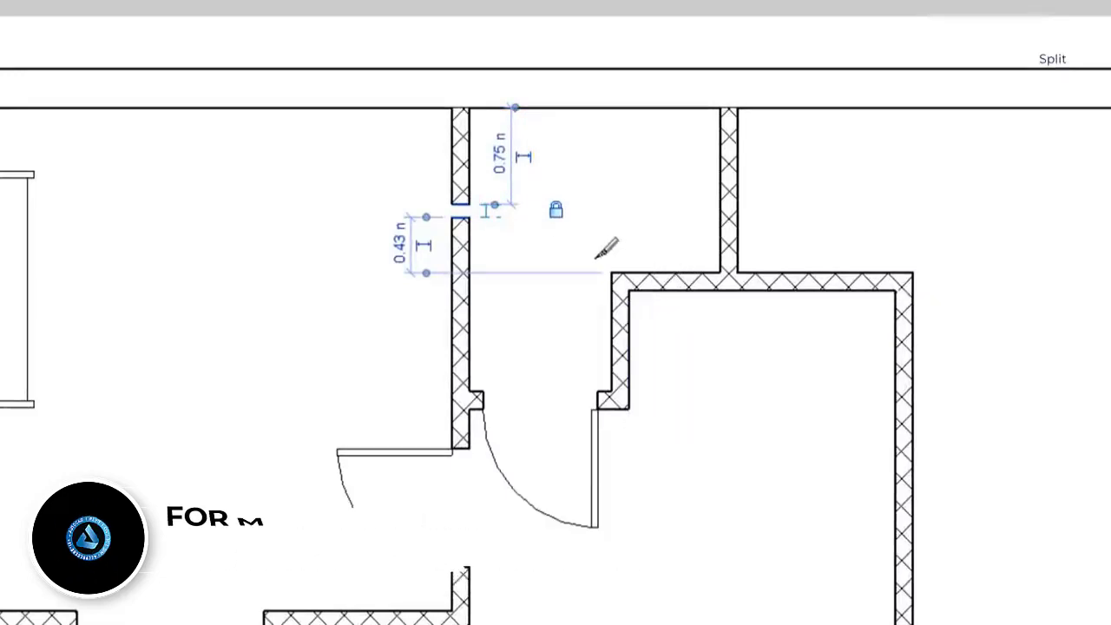
scroll(486, 203, "up", 5)
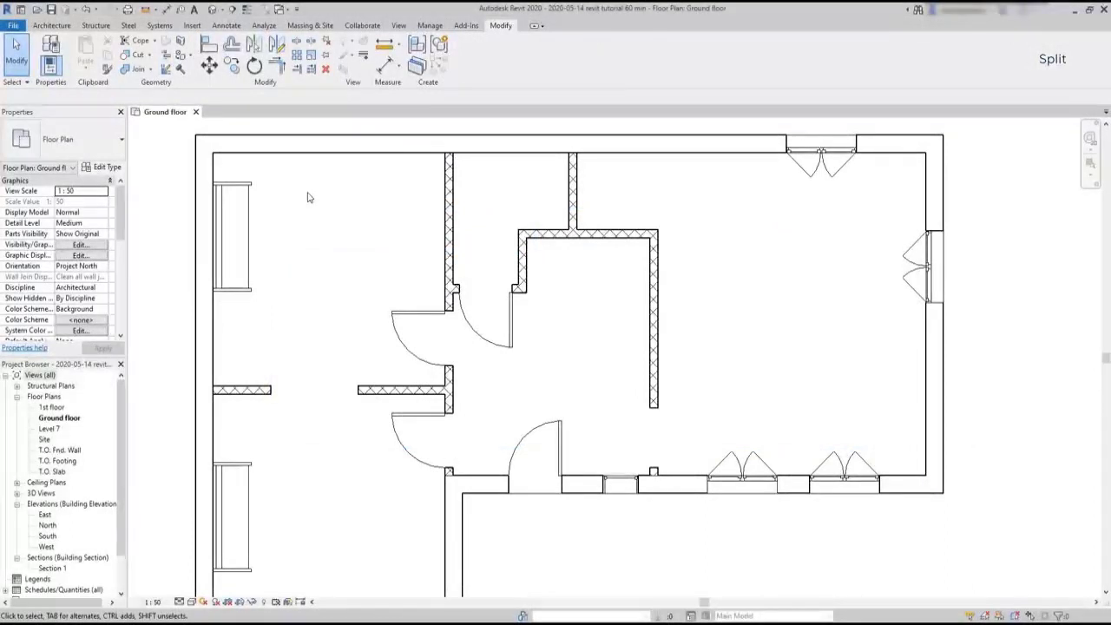
Extend the vertical partition beside the large right room to the lower exterior wall using Trim/Extend Single Element
left_click(296, 41)
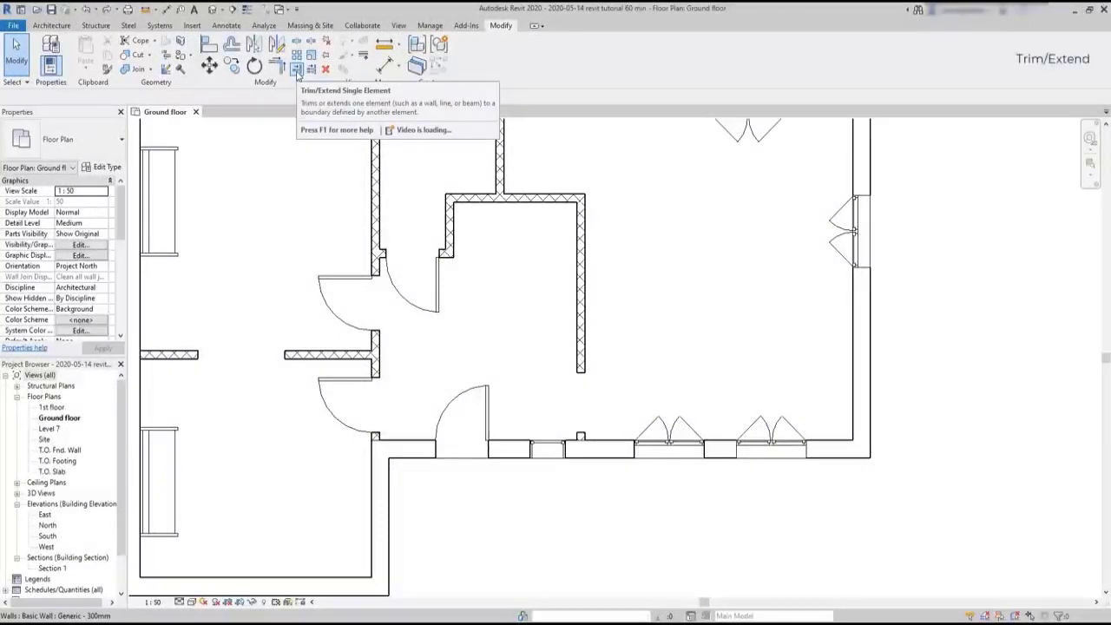
left_click(297, 70)
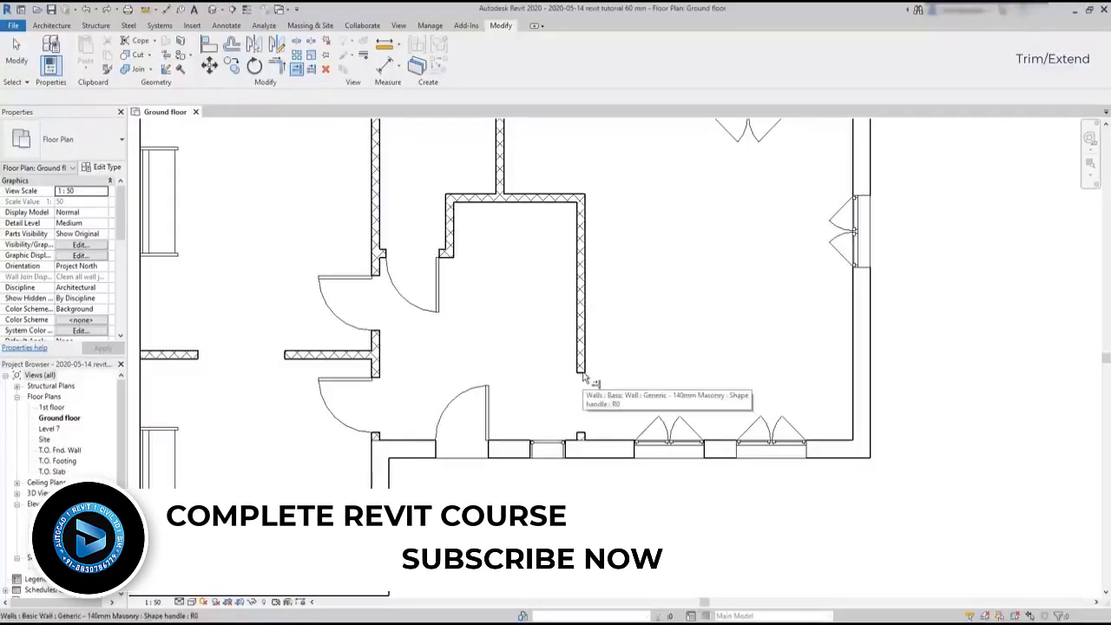
left_click_drag(583, 377, 590, 440)
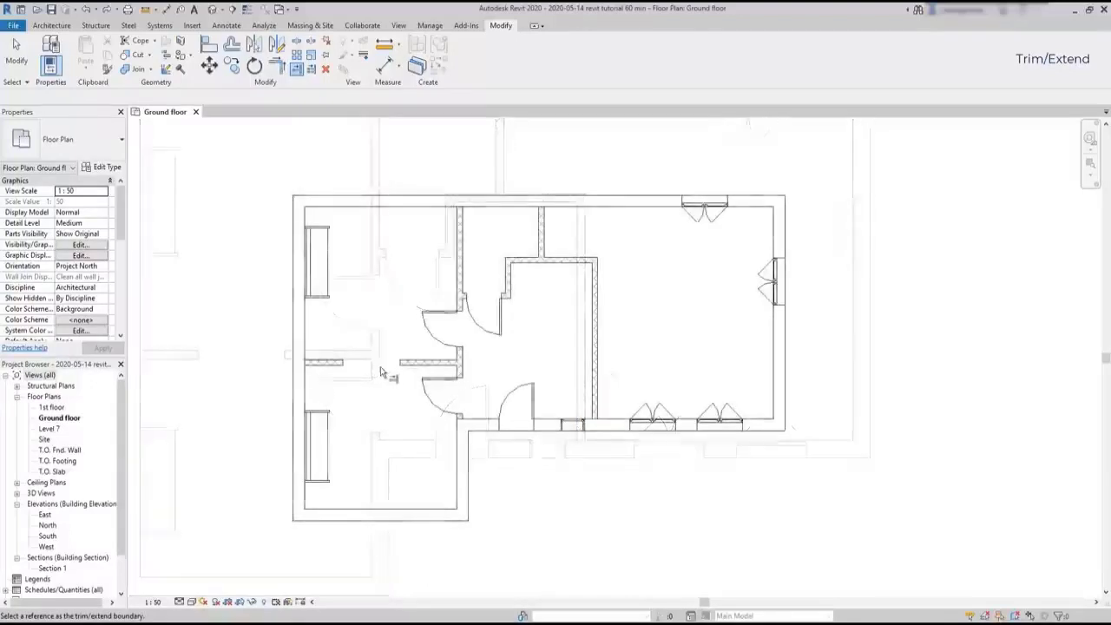
Try to extend the left piece of the horizontal partition across the opening to the end face of the right piece
scroll(367, 373, "up", 5)
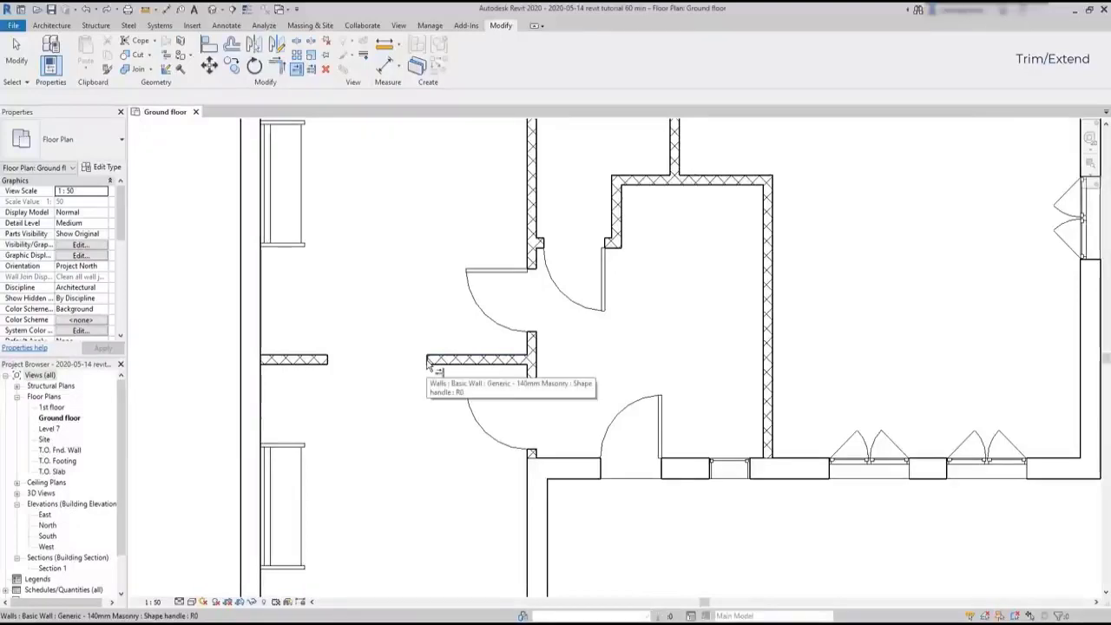
left_click(427, 363)
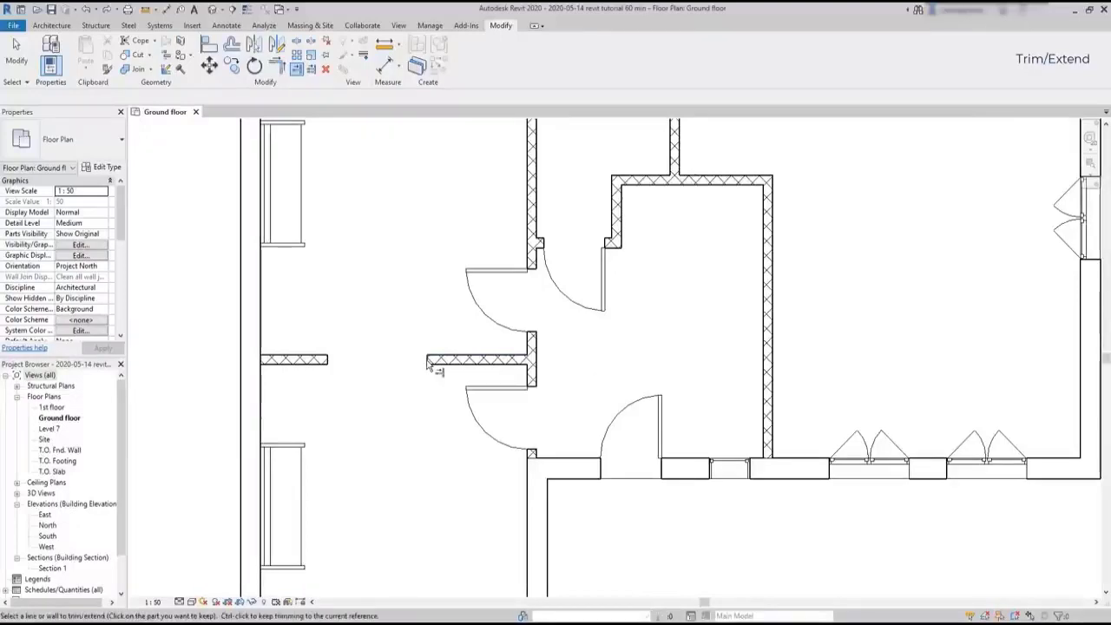
left_click(328, 361)
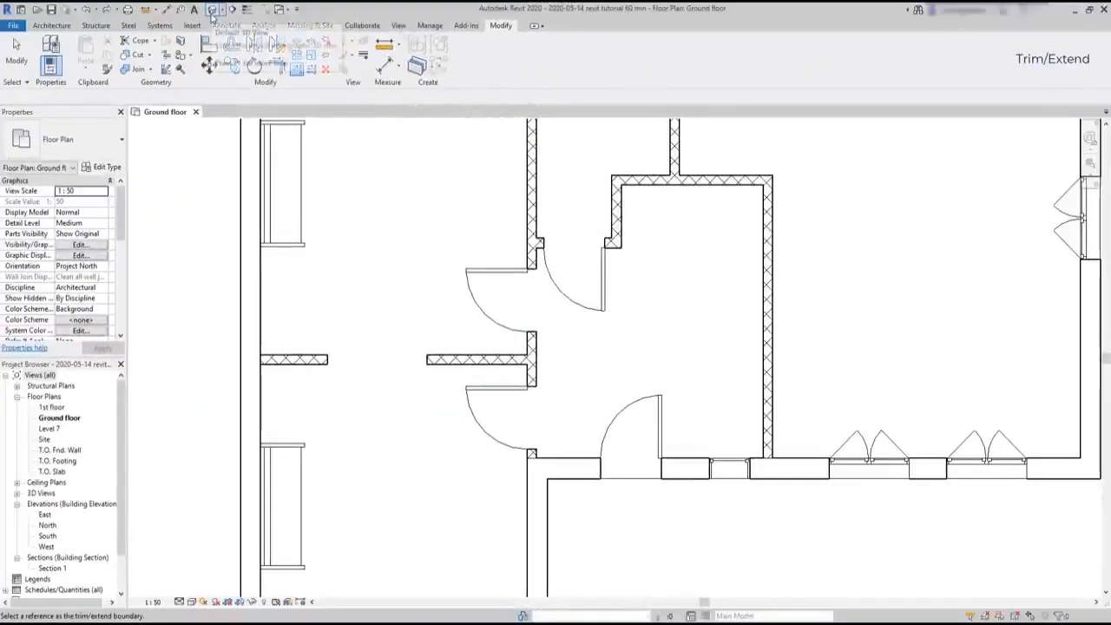
Examine the partition opening and the wall piece above it in the 3D view
left_click(212, 11)
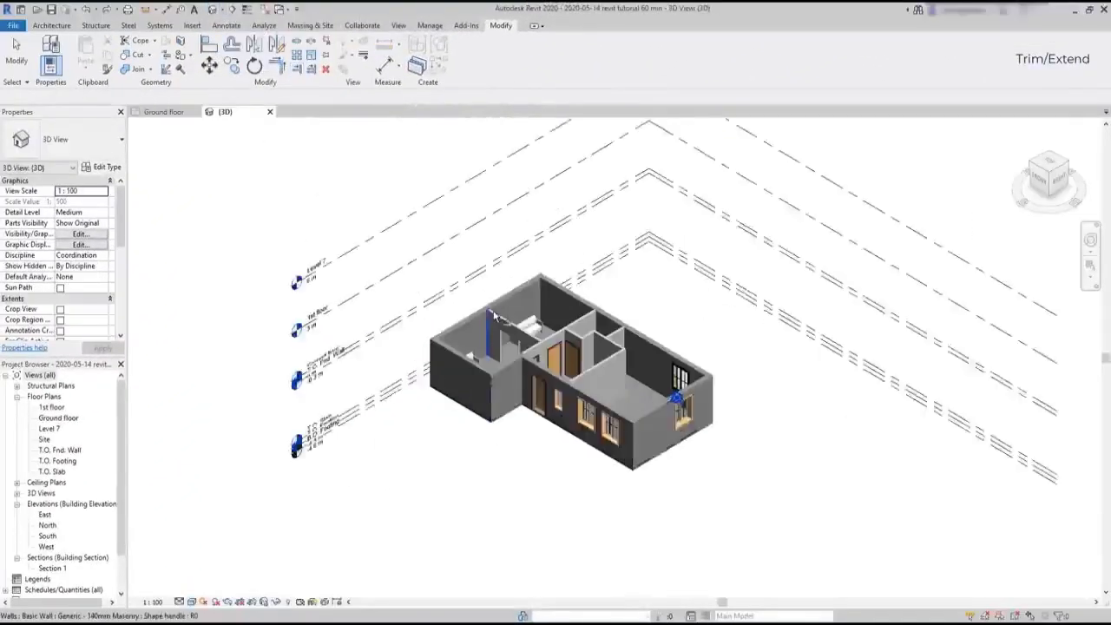
scroll(494, 316, "up", 5)
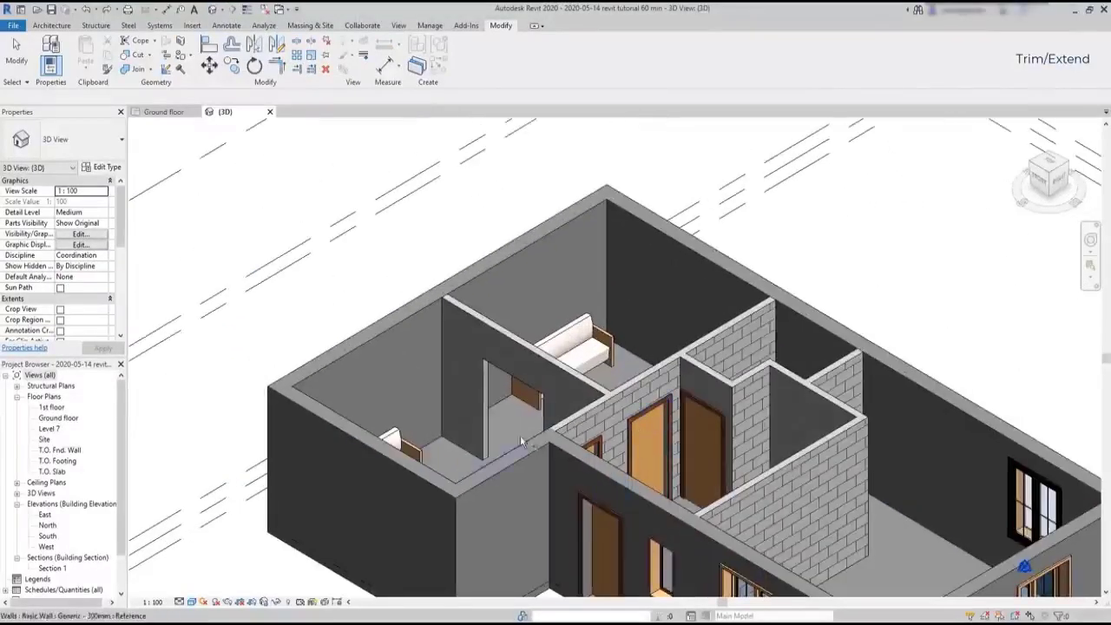
scroll(519, 434, "up", 2)
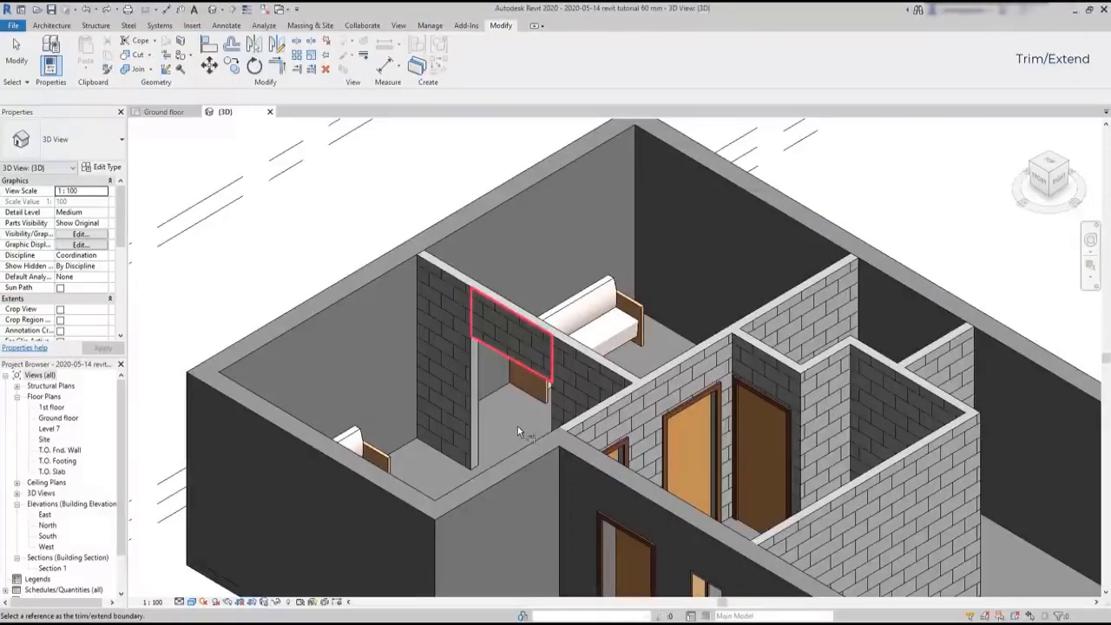
left_click(517, 426)
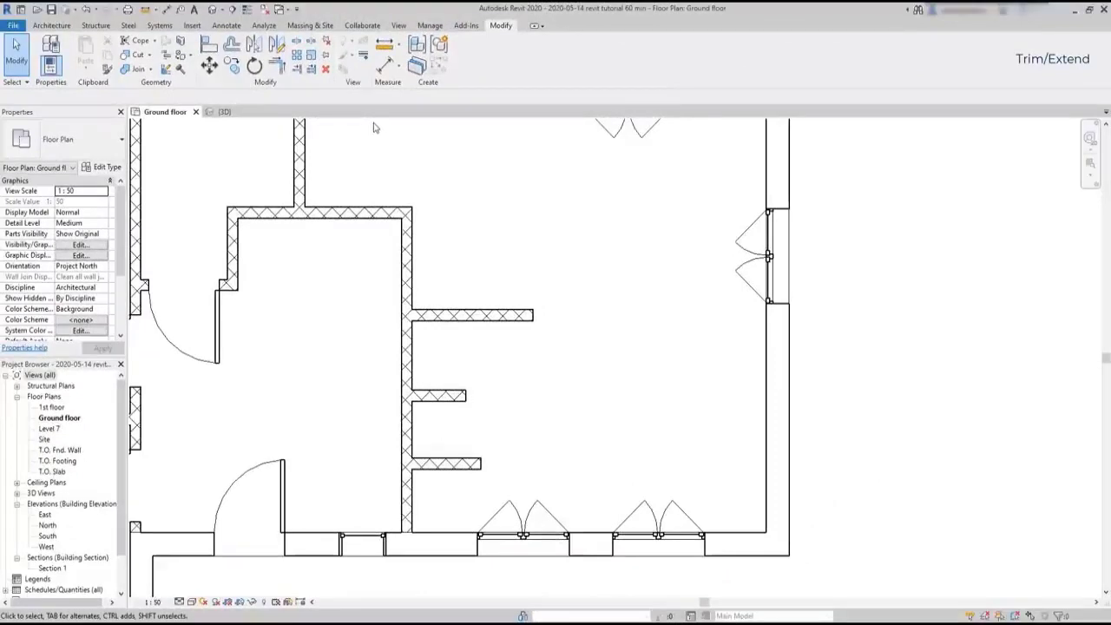
Extend the three short horizontal partitions in the large room to the right exterior wall one by one with Trim/Extend Single Element
left_click(297, 72)
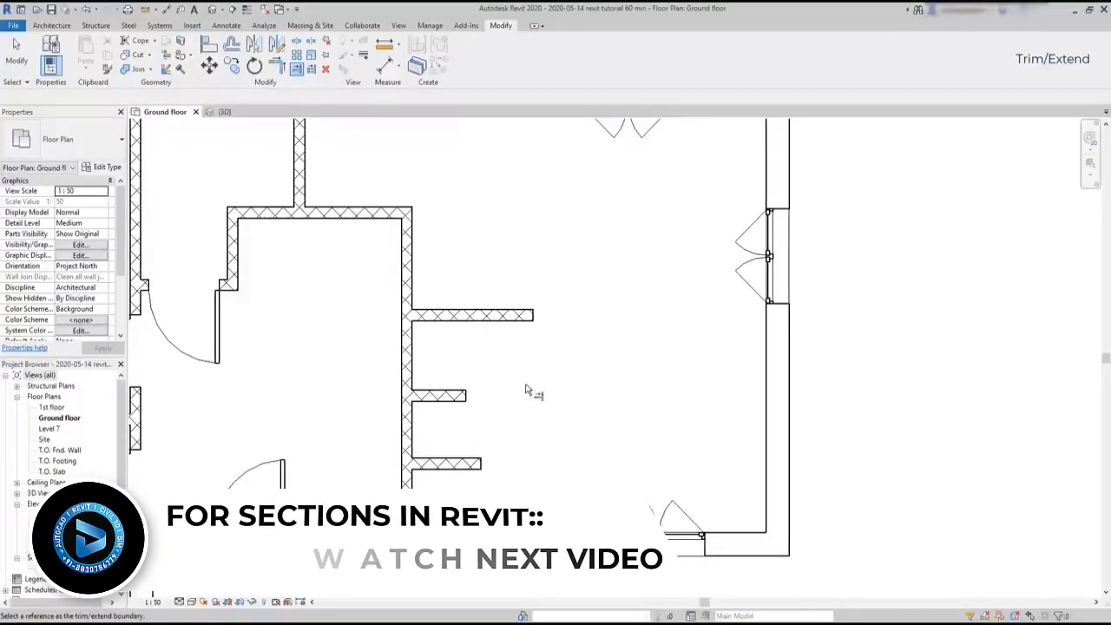
left_click(766, 430)
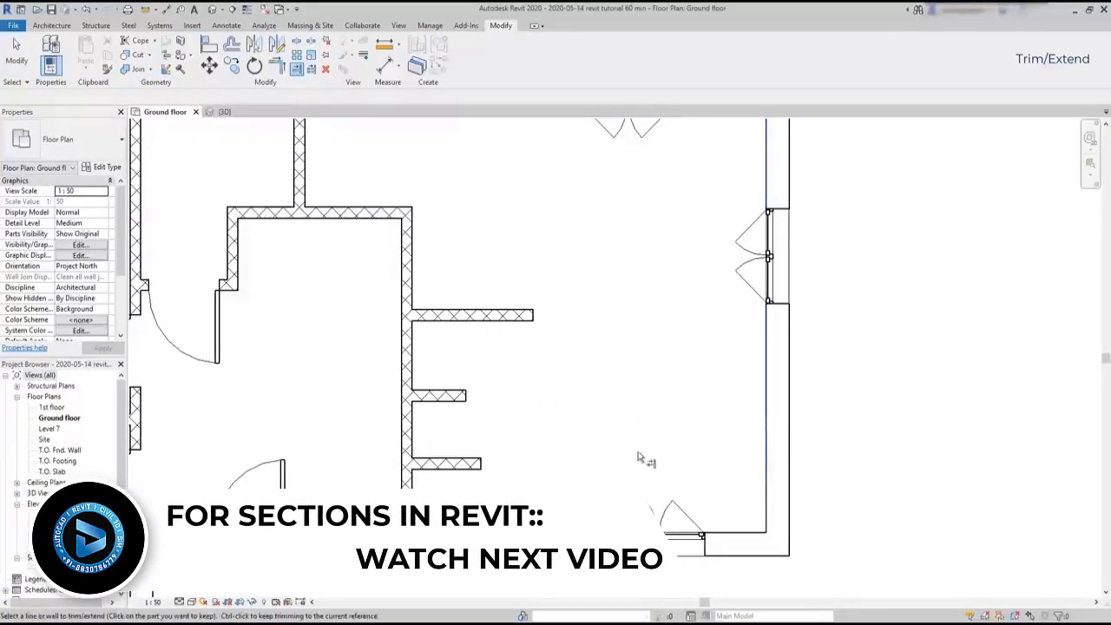
left_click(488, 462)
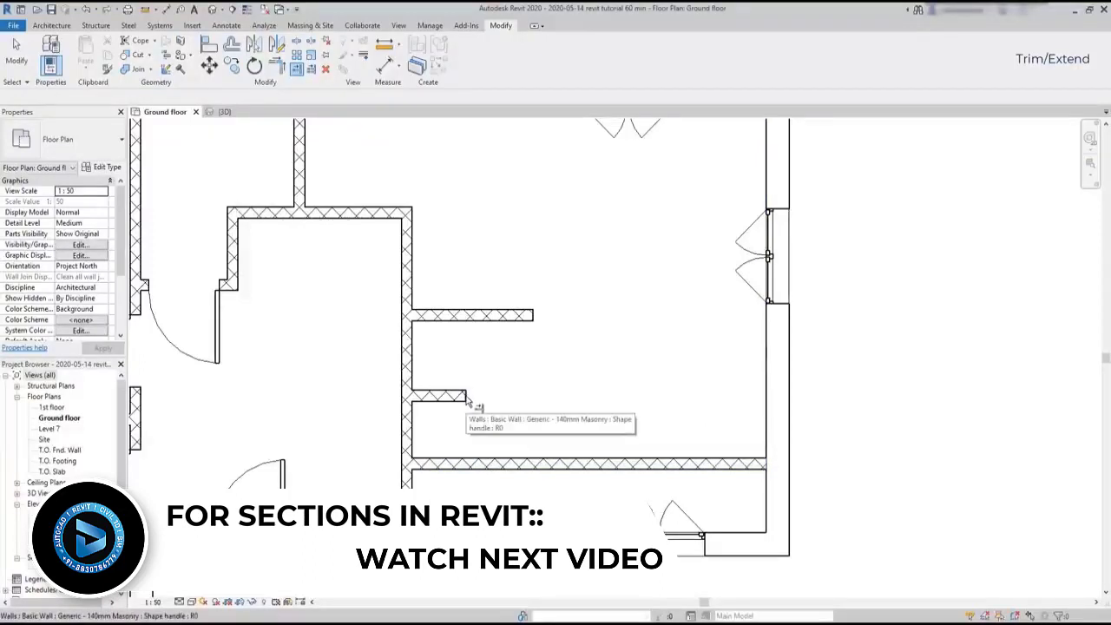
left_click(768, 428)
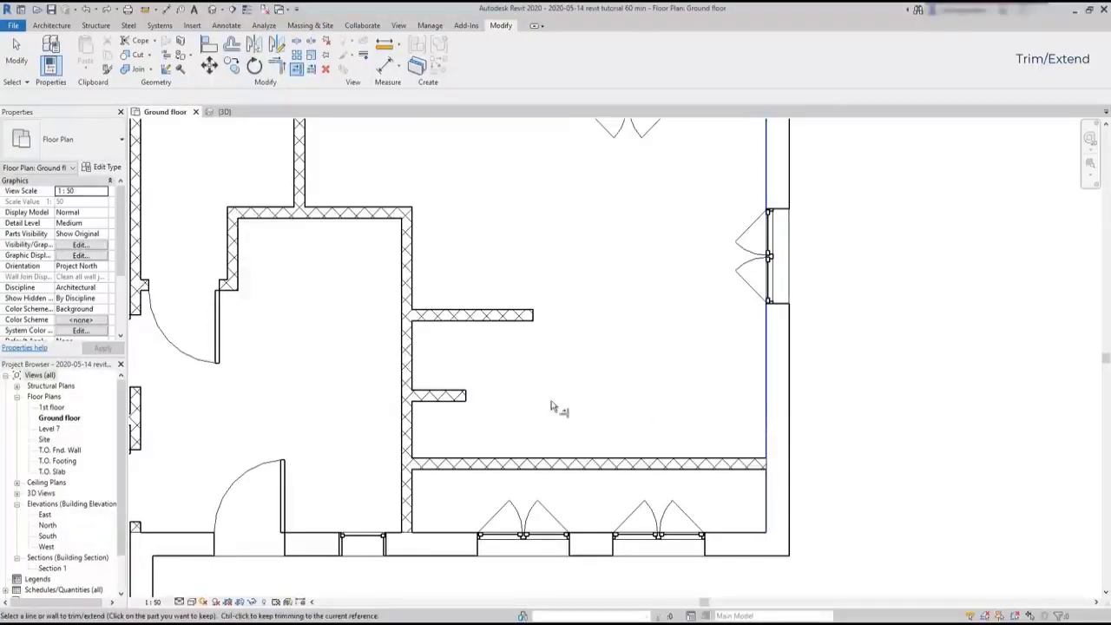
left_click(475, 399)
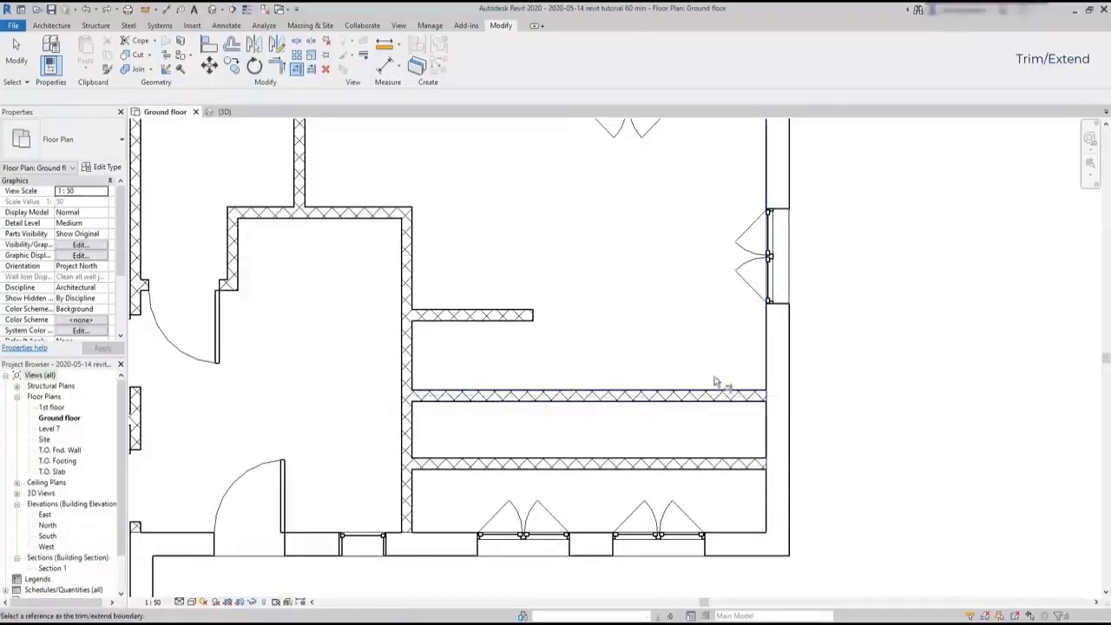
left_click(536, 316)
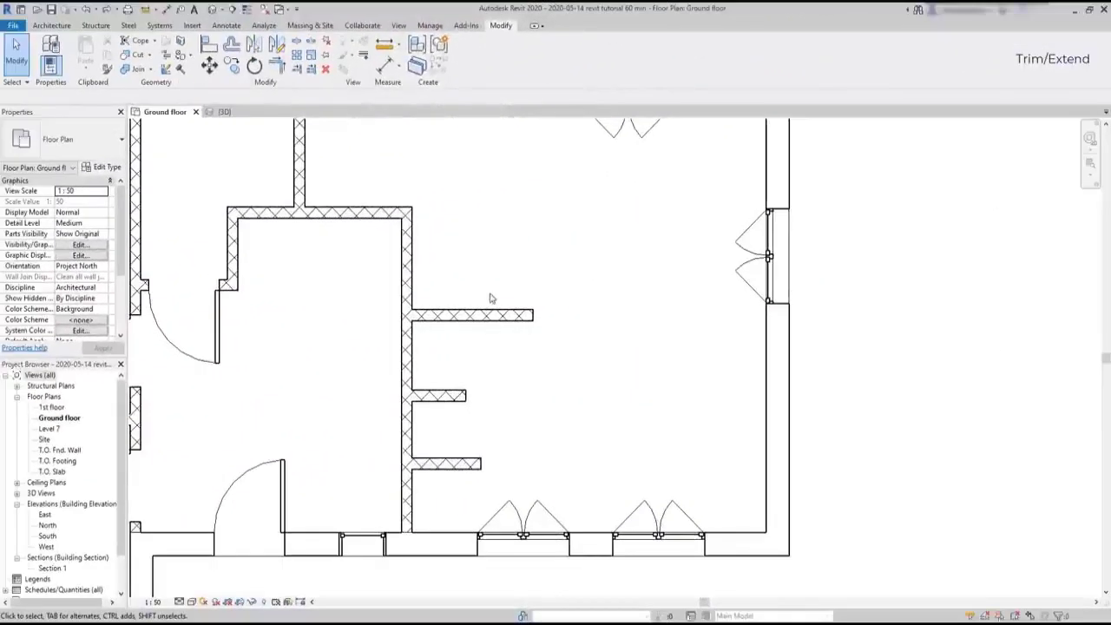
Extend the three short horizontal partitions in the large room to the right exterior wall together with Trim/Extend Multiple Elements
left_click(311, 69)
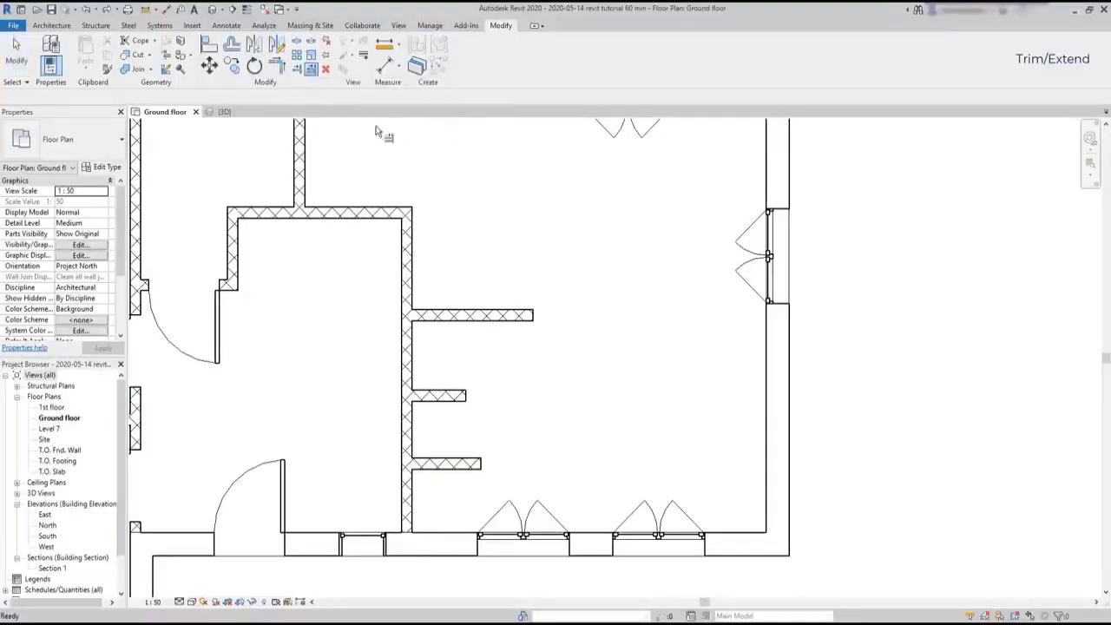
left_click(764, 429)
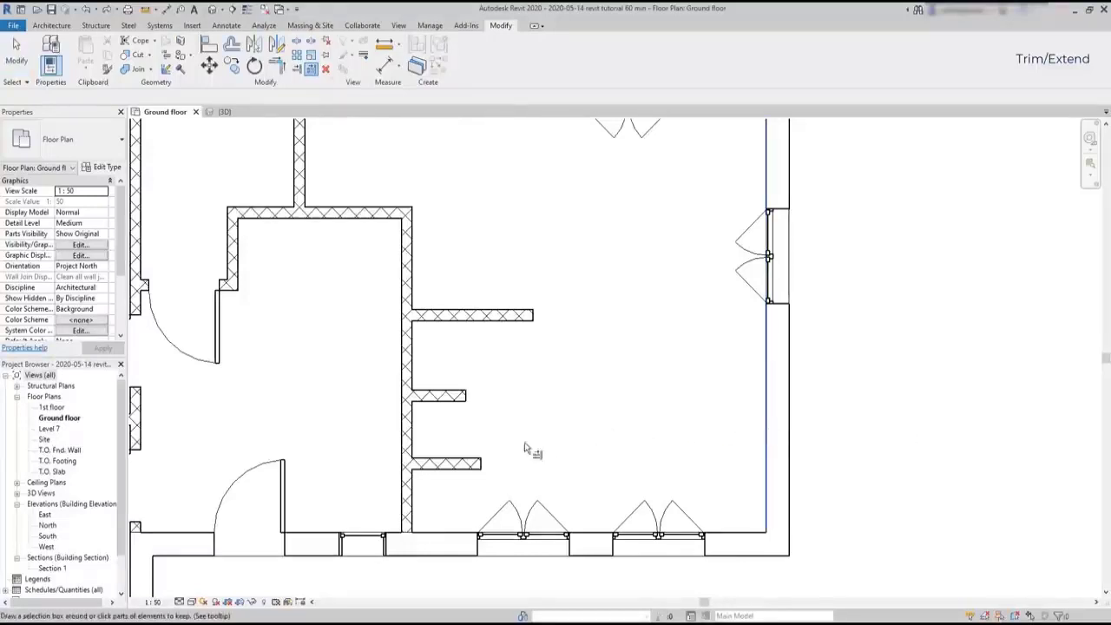
left_click(475, 464)
left_click(467, 397)
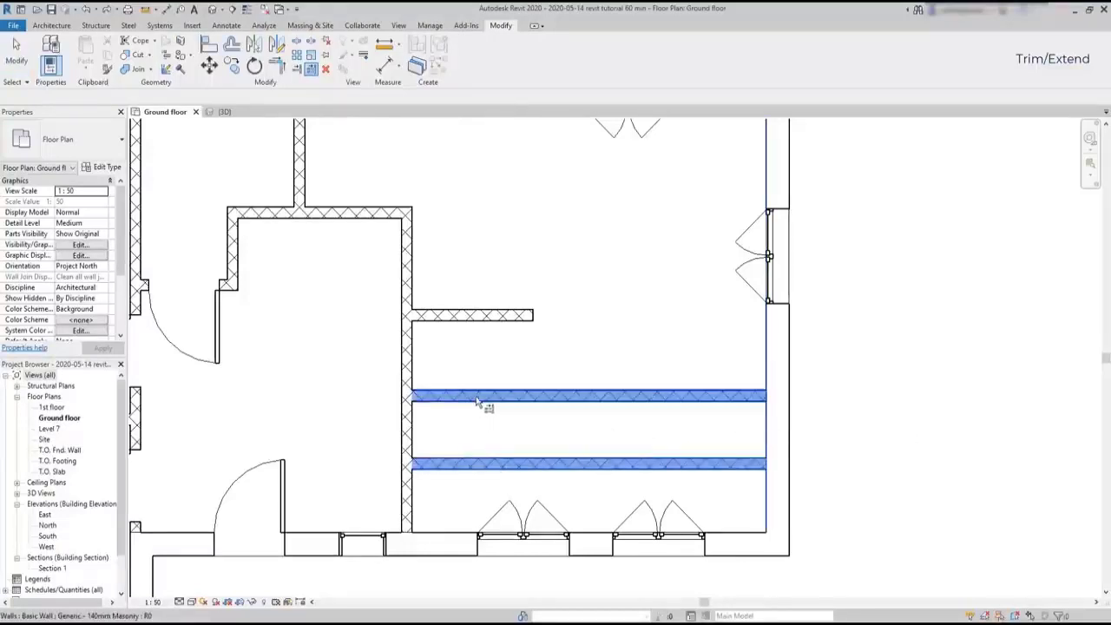
left_click(535, 317)
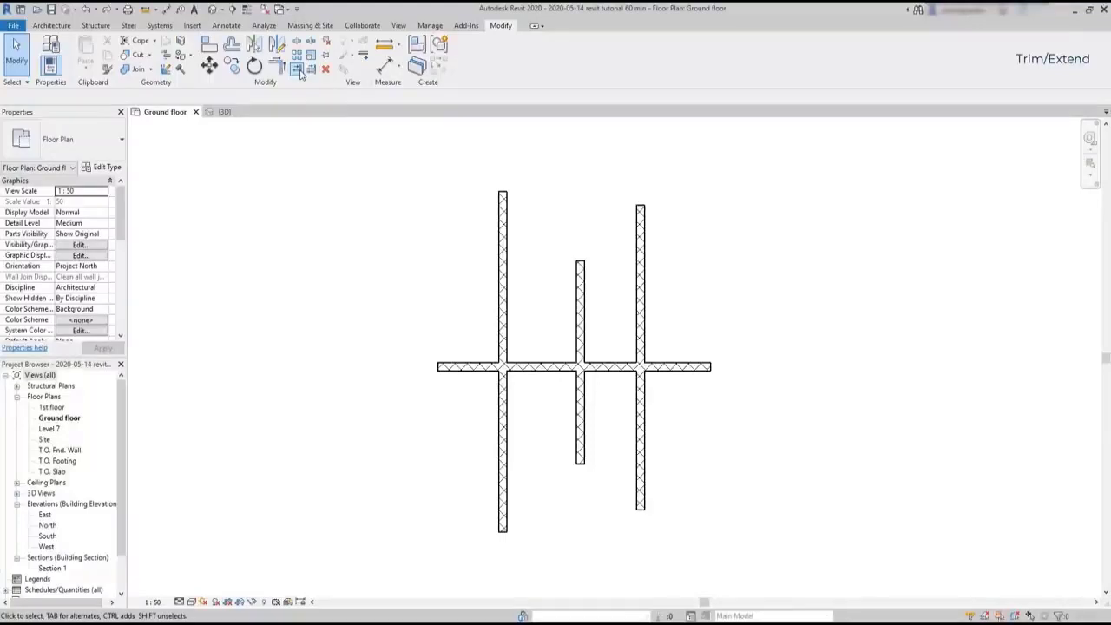
Trim the right and middle vertical walls at the crossing horizontal wall with Trim/Extend Single Element, keeping their lower parts
left_click(298, 70)
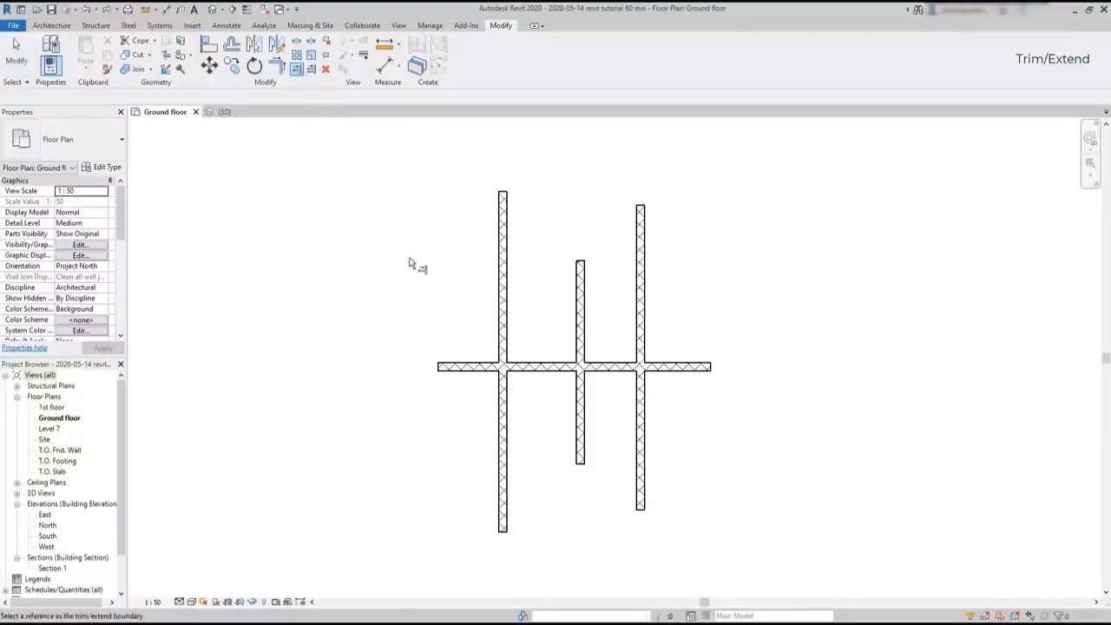
left_click(545, 367)
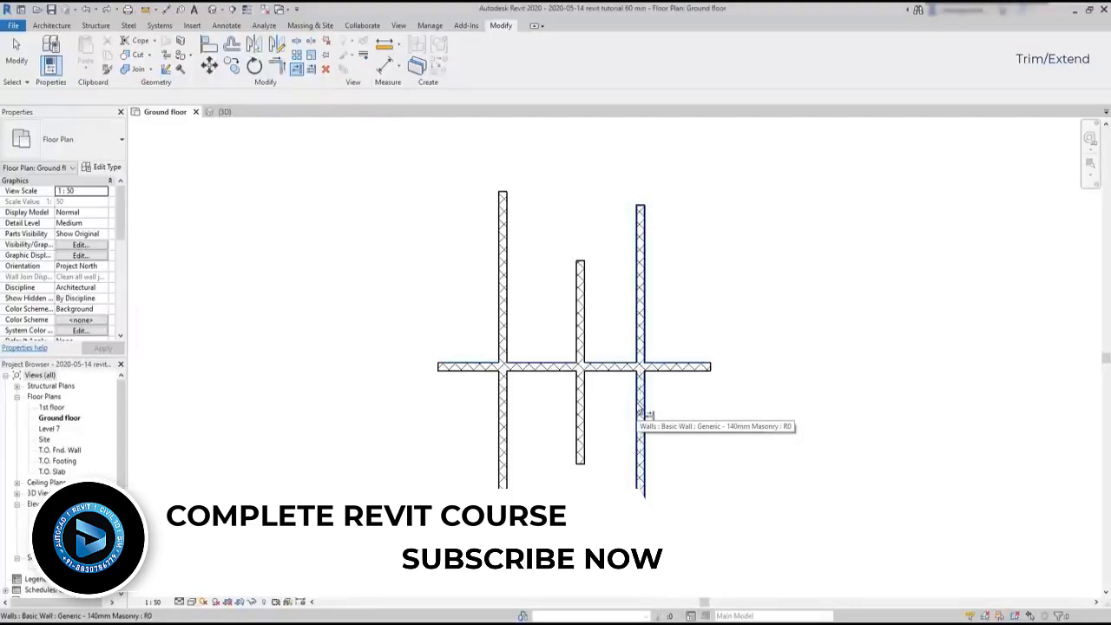
left_click(642, 414)
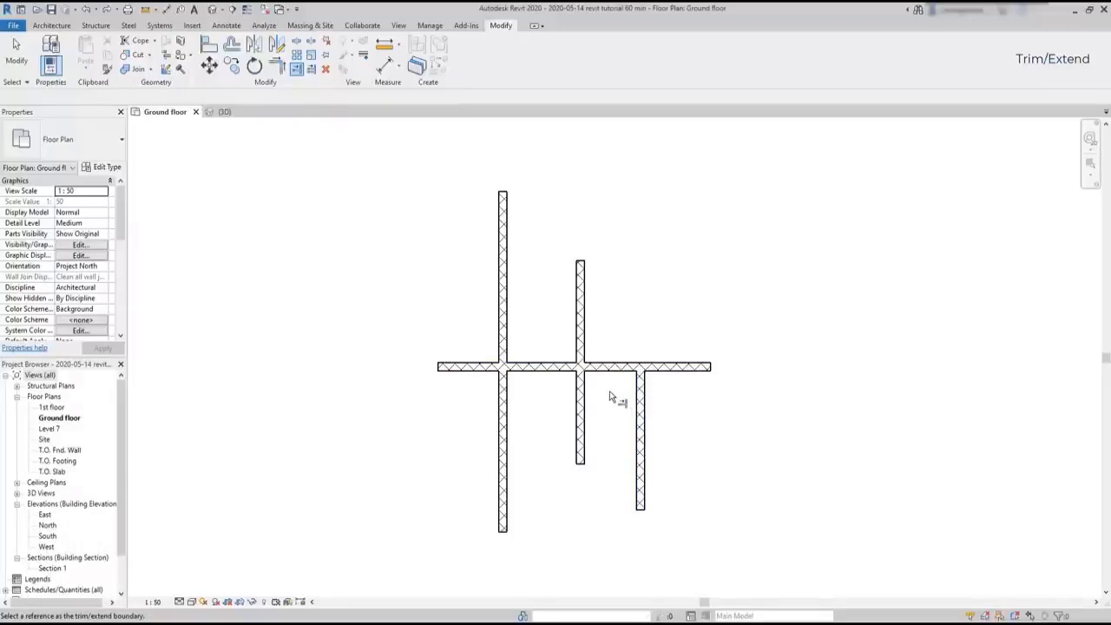
left_click(566, 368)
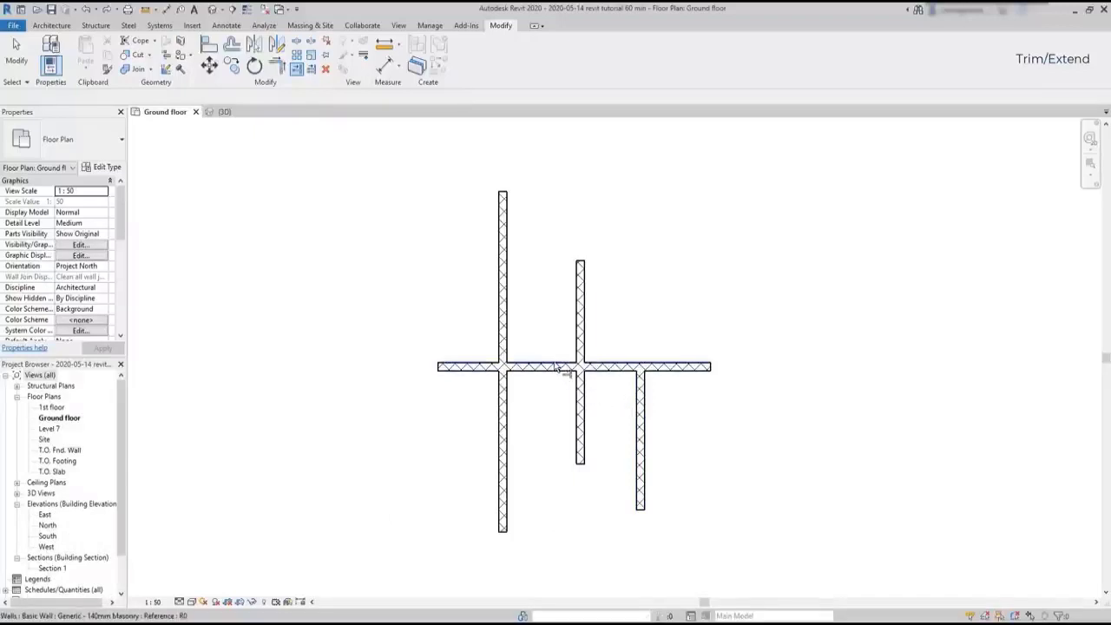
left_click(579, 423)
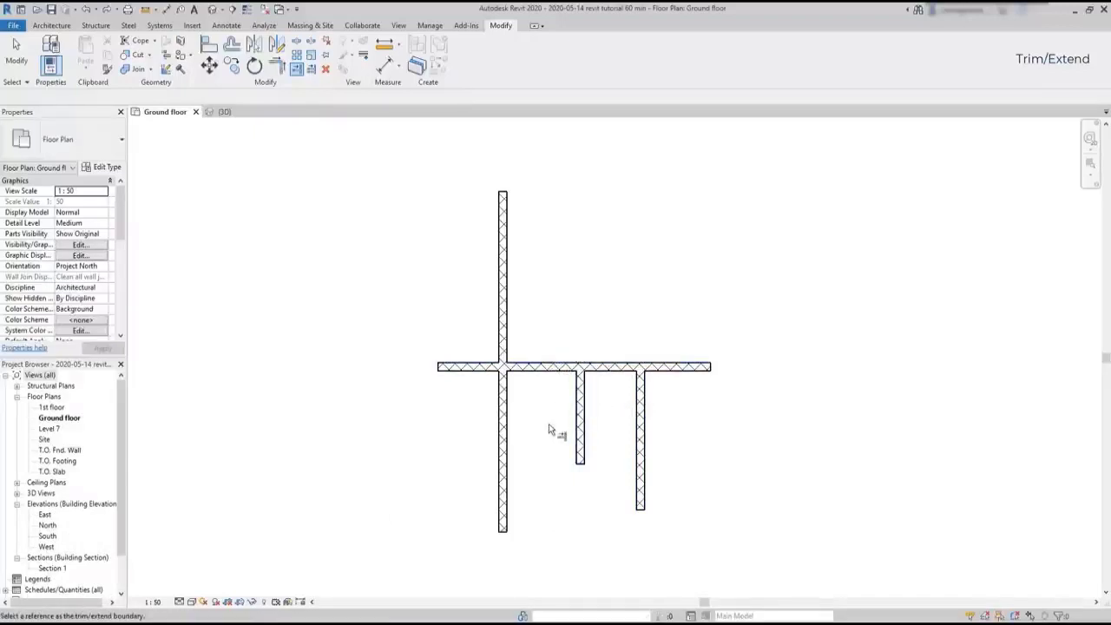
key("Escape")
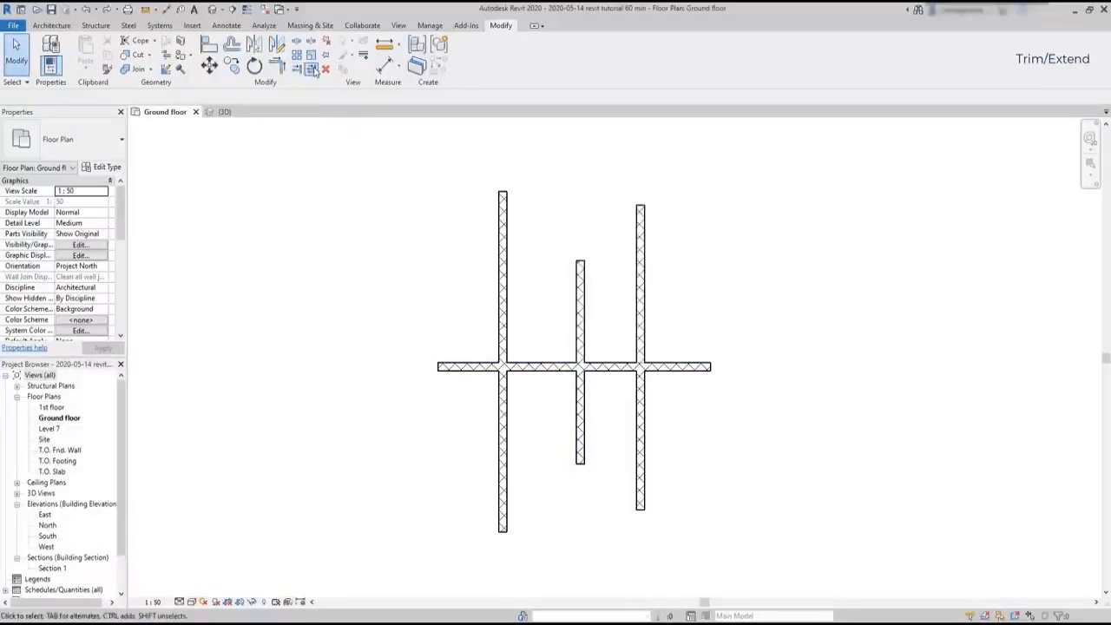
Trim all three vertical walls at the crossing horizontal wall with Trim/Extend Multiple Elements, keeping their upper parts
left_click(312, 70)
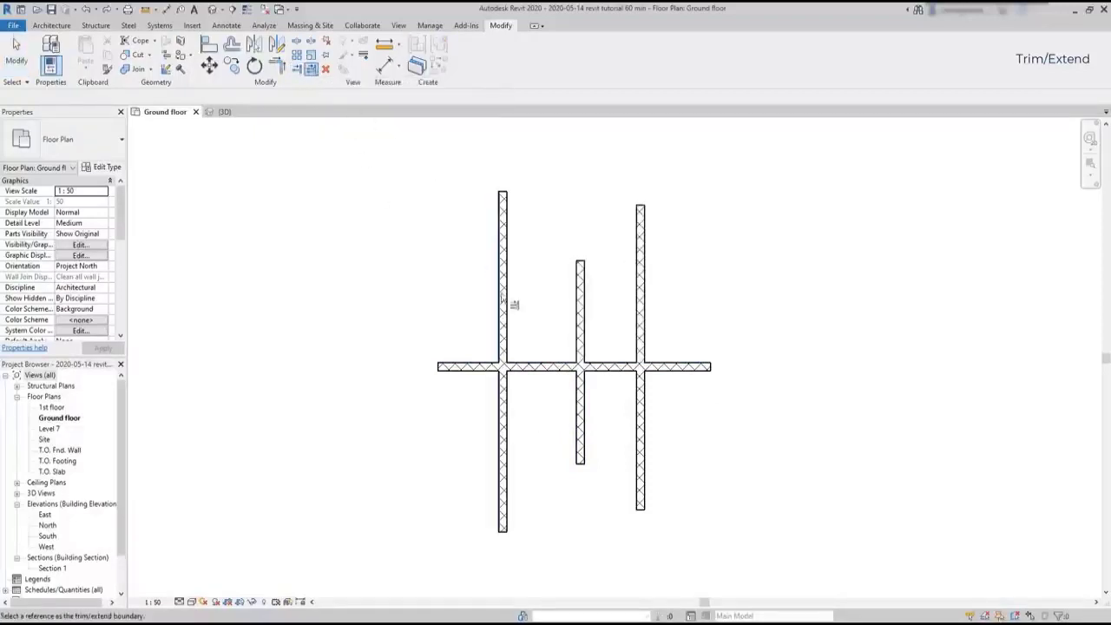
left_click(539, 368)
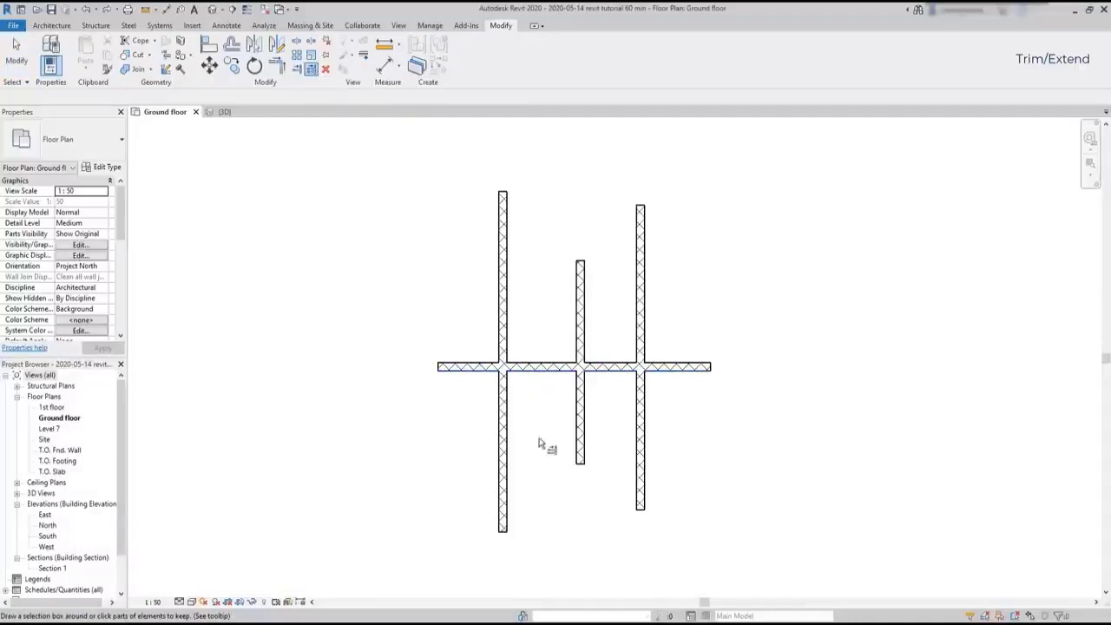
left_click(501, 343)
left_click(580, 351)
left_click(640, 340)
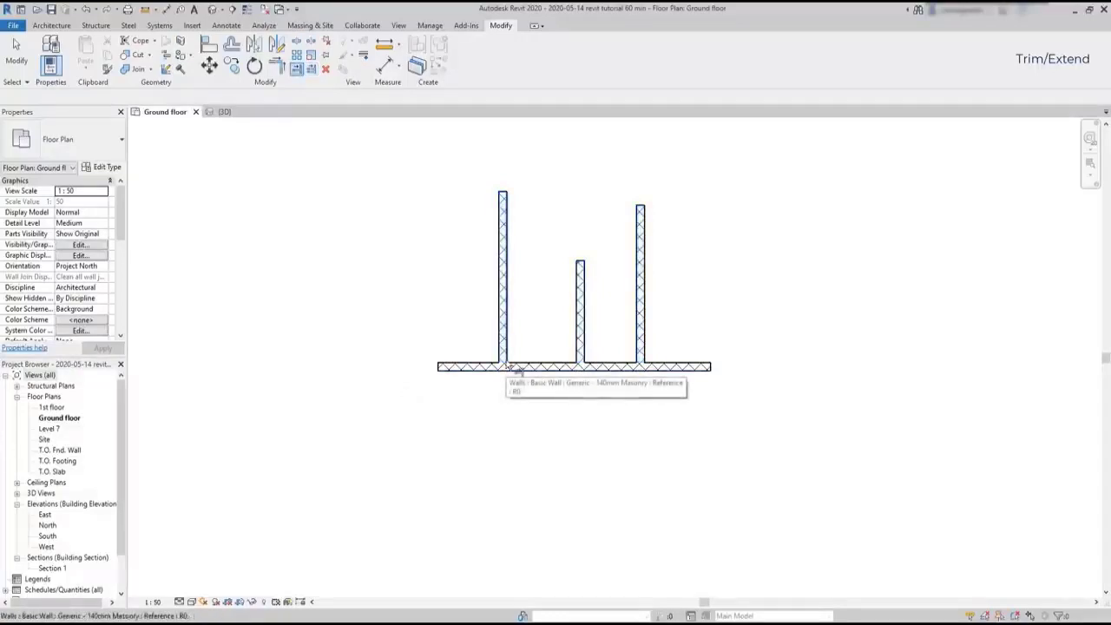
left_click(509, 368)
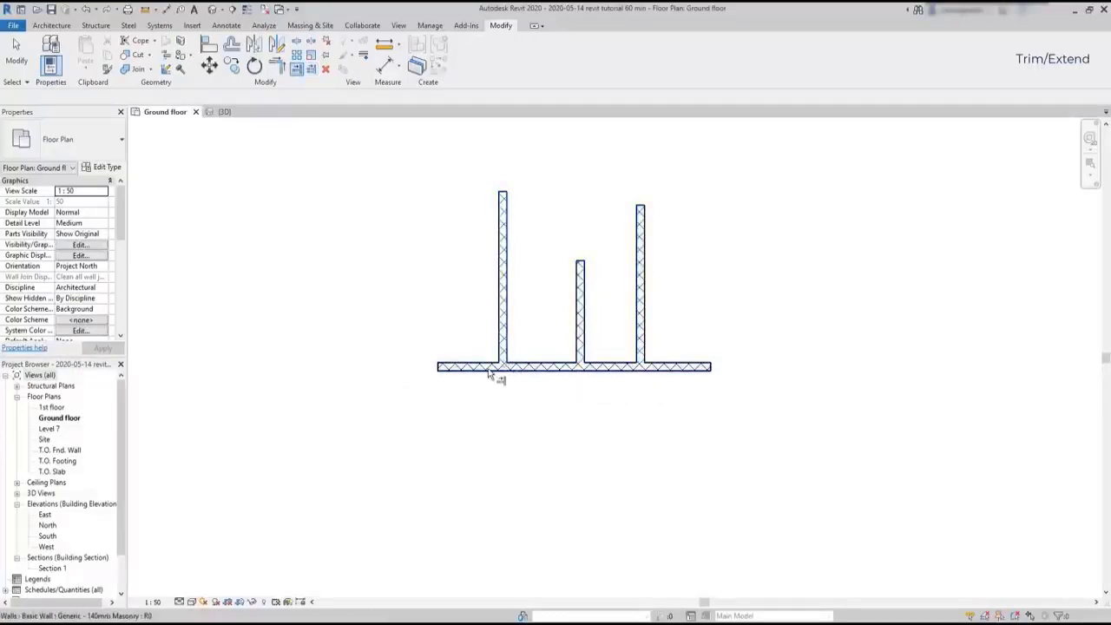
left_click(489, 372)
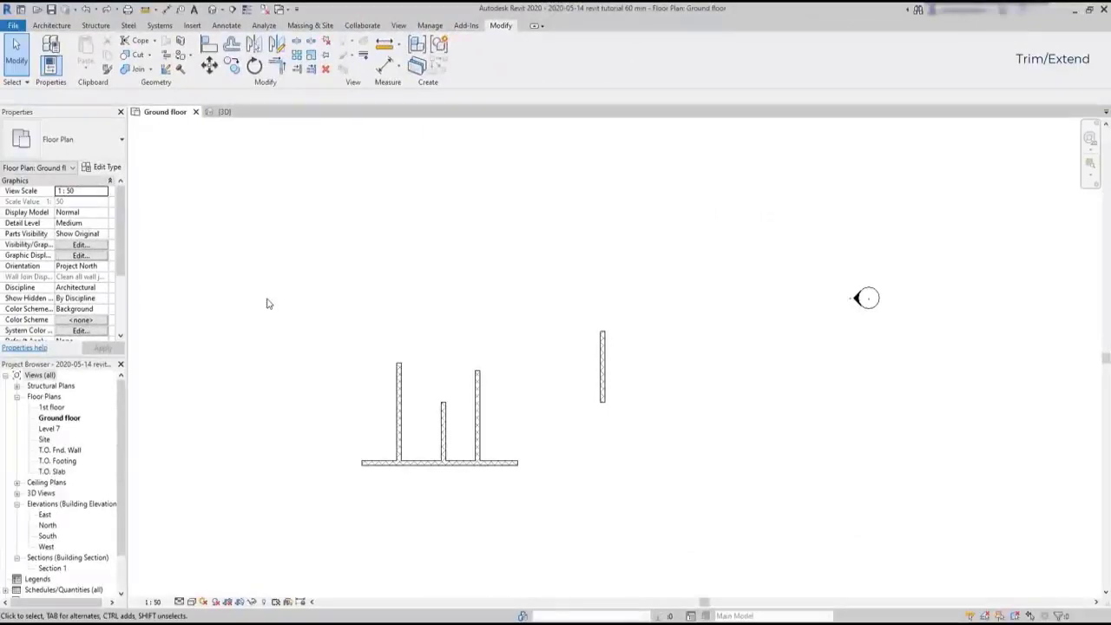
Join the horizontal wall's right end and the separate vertical wall into a corner with Trim/Extend to Corner
left_click(279, 67)
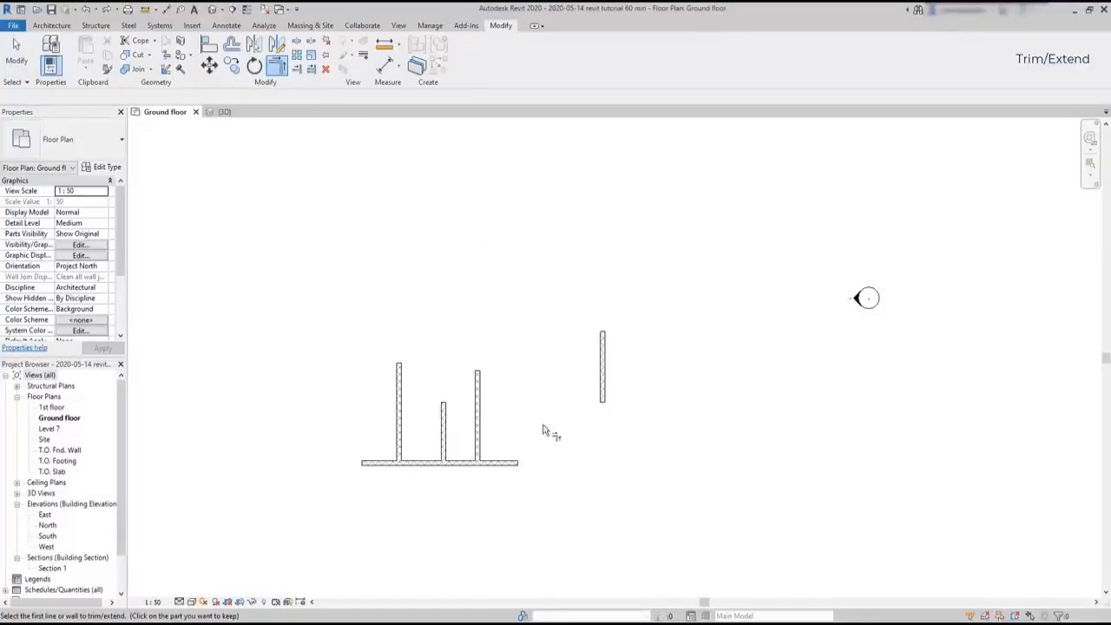
left_click(516, 463)
left_click(603, 404)
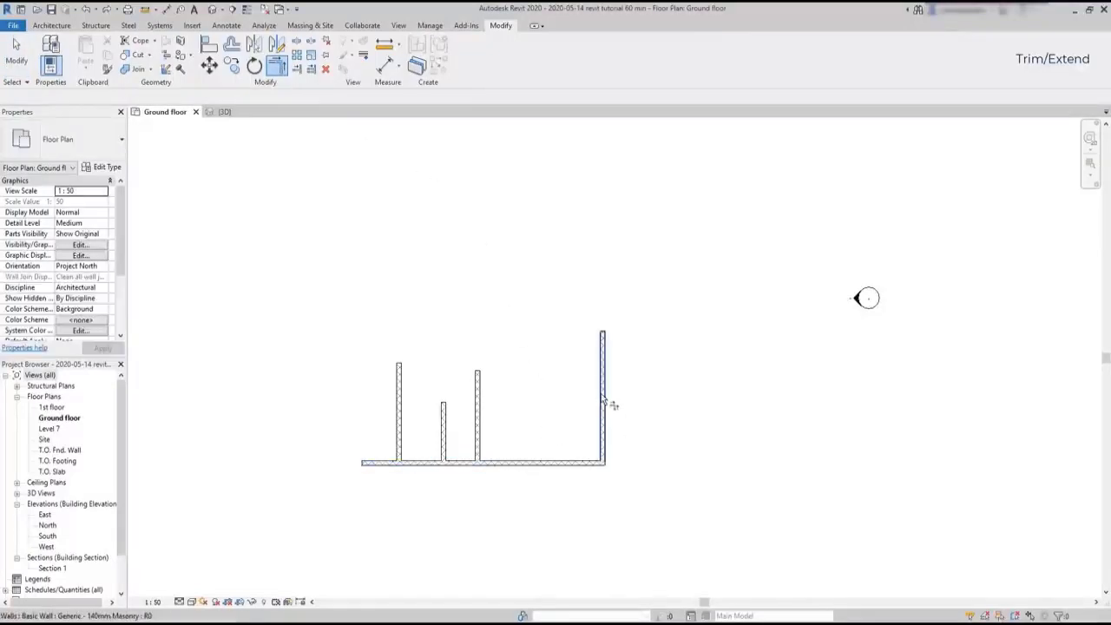
key("Escape")
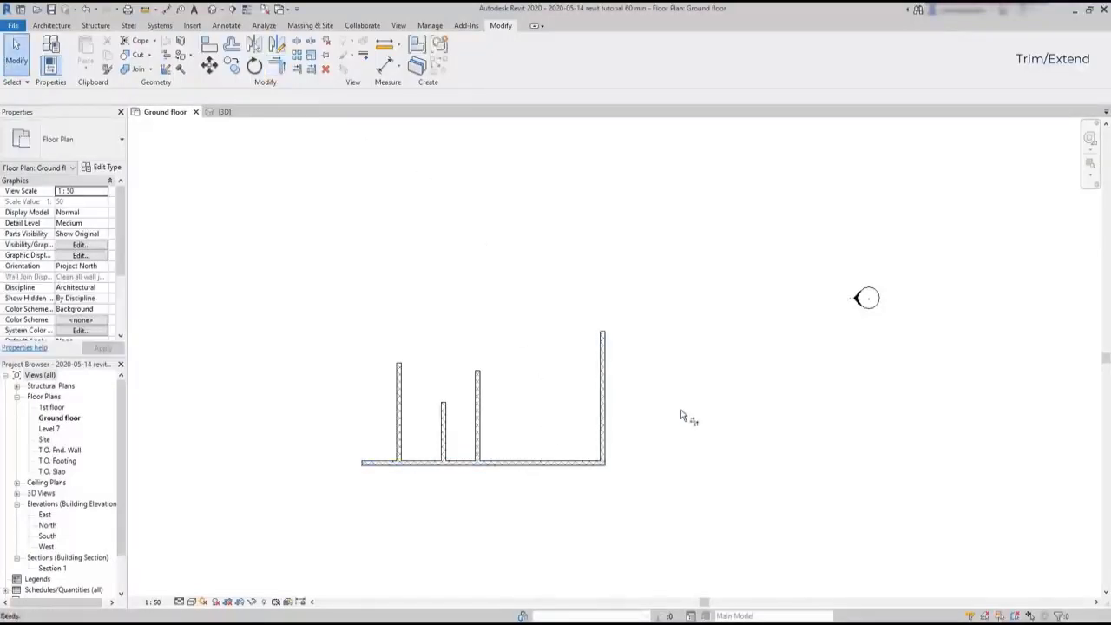
Try to form a corner between the large room's vertical partition and the house's lower exterior wall with Trim/Extend to Corner
scroll(730, 390, "down", 2)
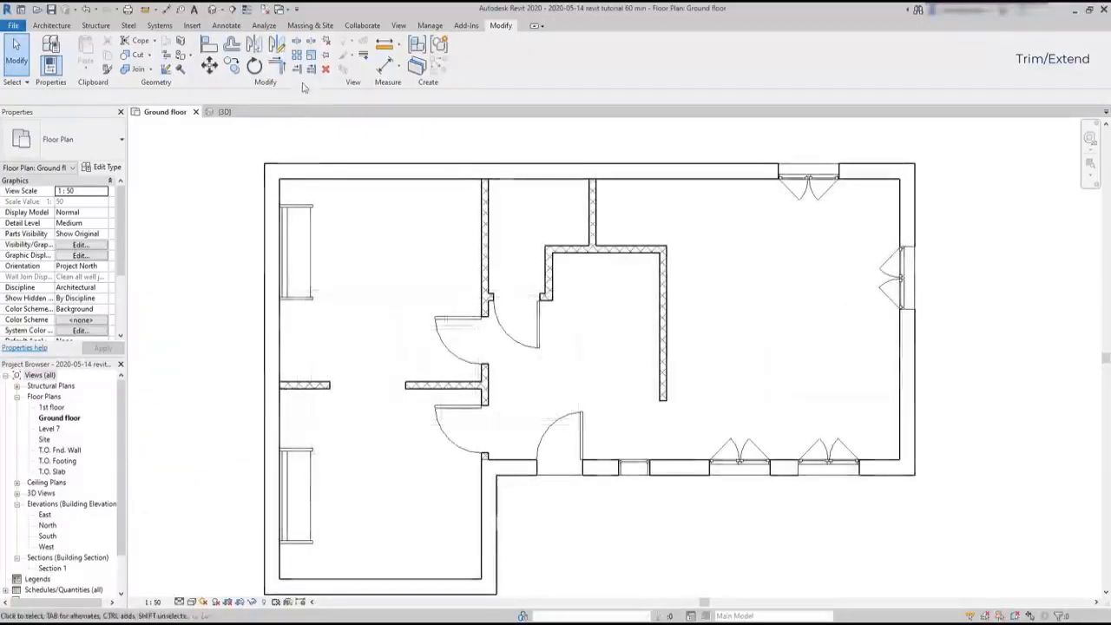
left_click(277, 67)
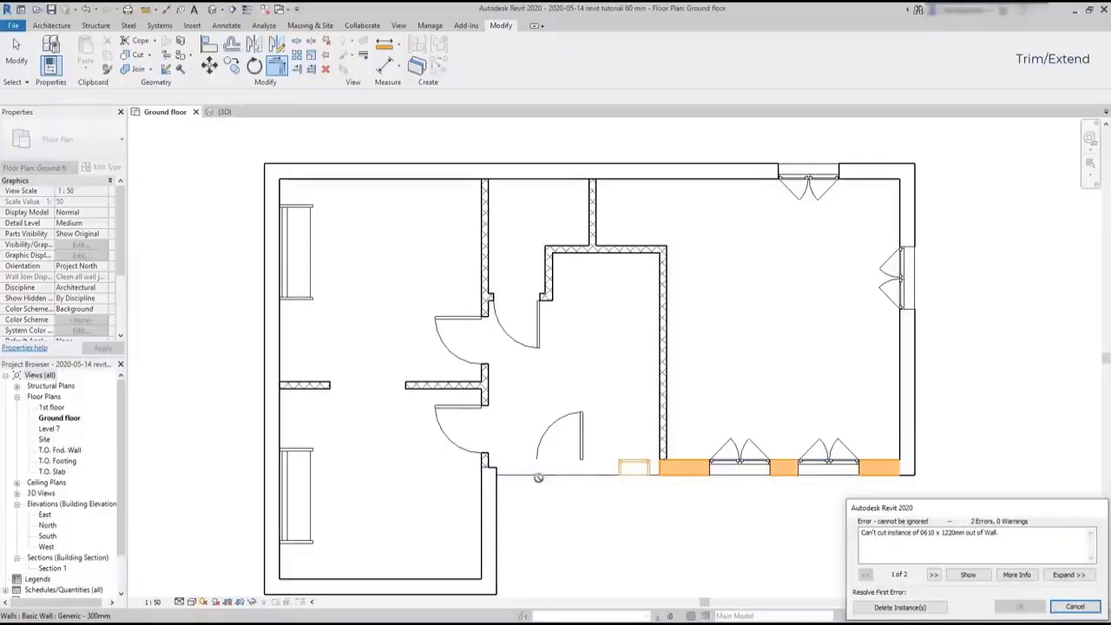
left_click(1074, 607)
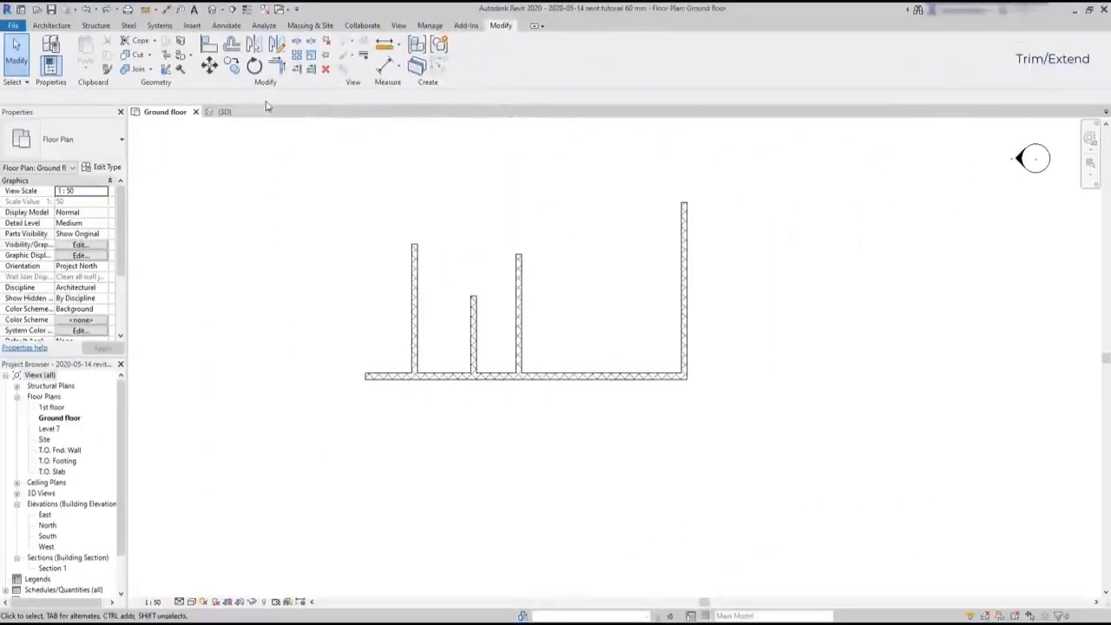
Trim the horizontal wall's left overhang to a corner with the leftmost vertical wall using Trim/Extend to Corner
left_click(276, 66)
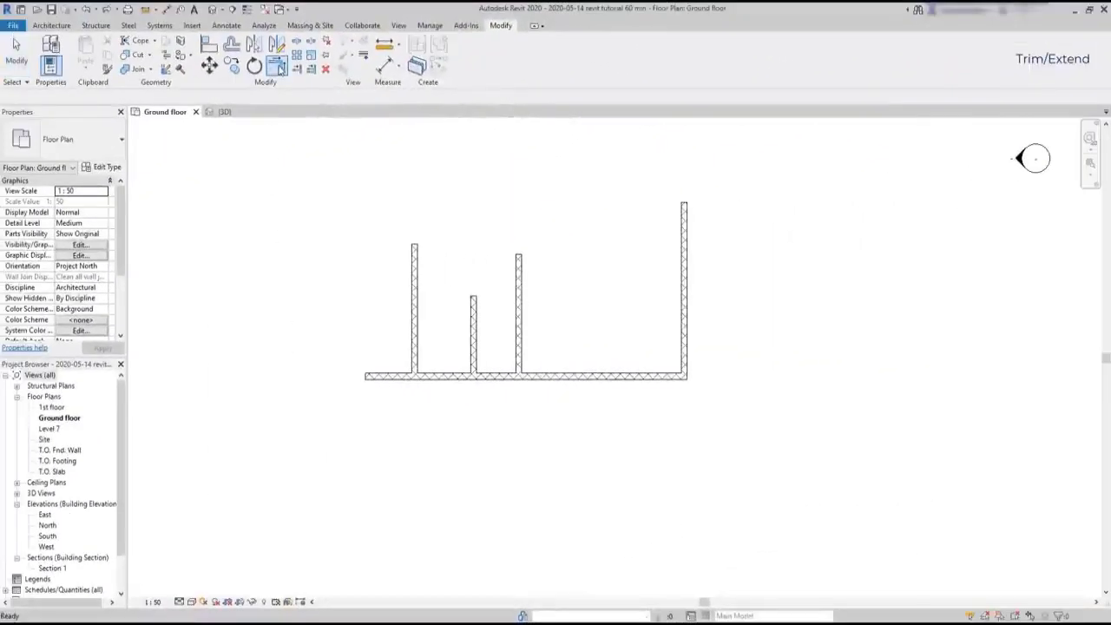
left_click(442, 378)
left_click(422, 348)
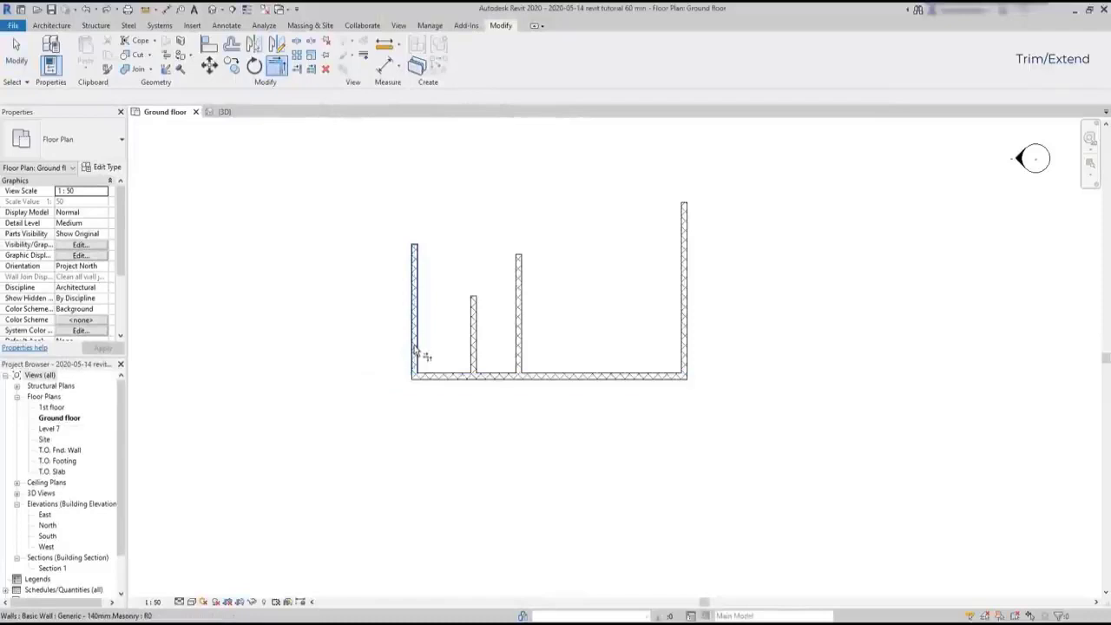